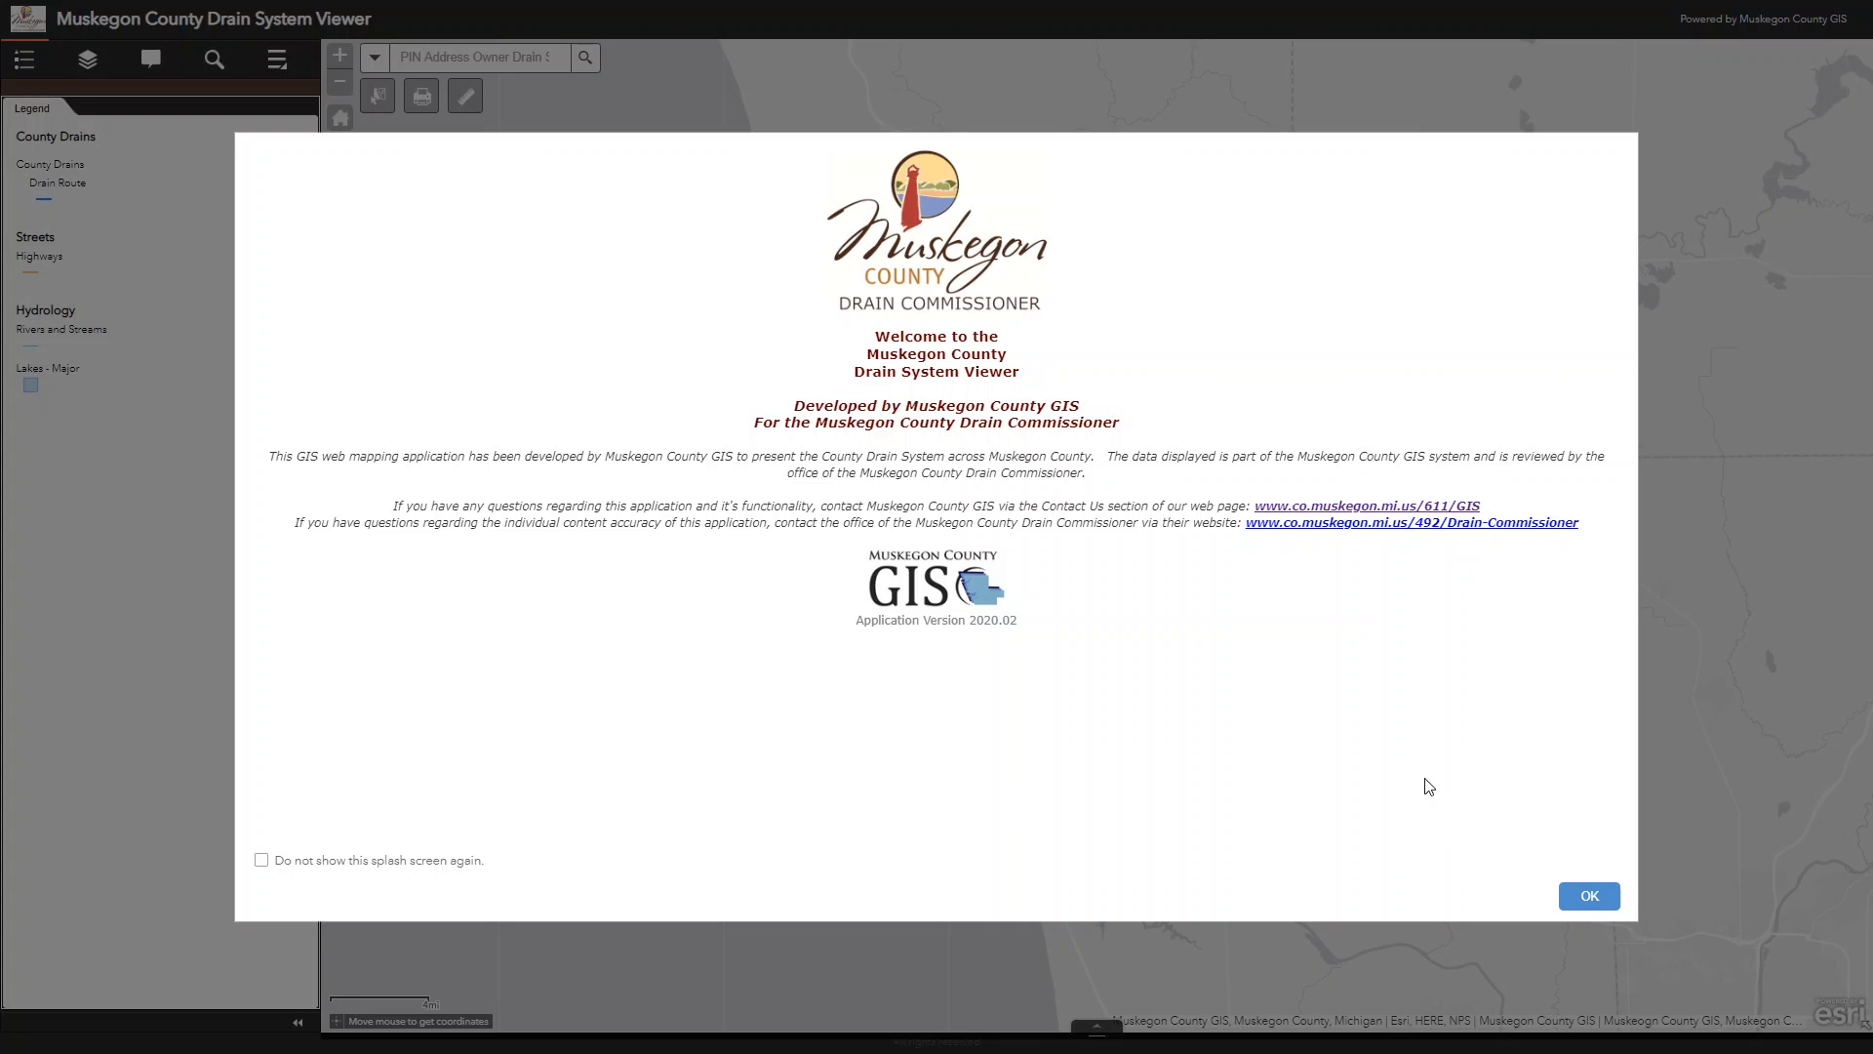
Step: Dismiss the welcome screen and look through the layer list, pop-up information, About text and basemap gallery
left_click(1590, 895)
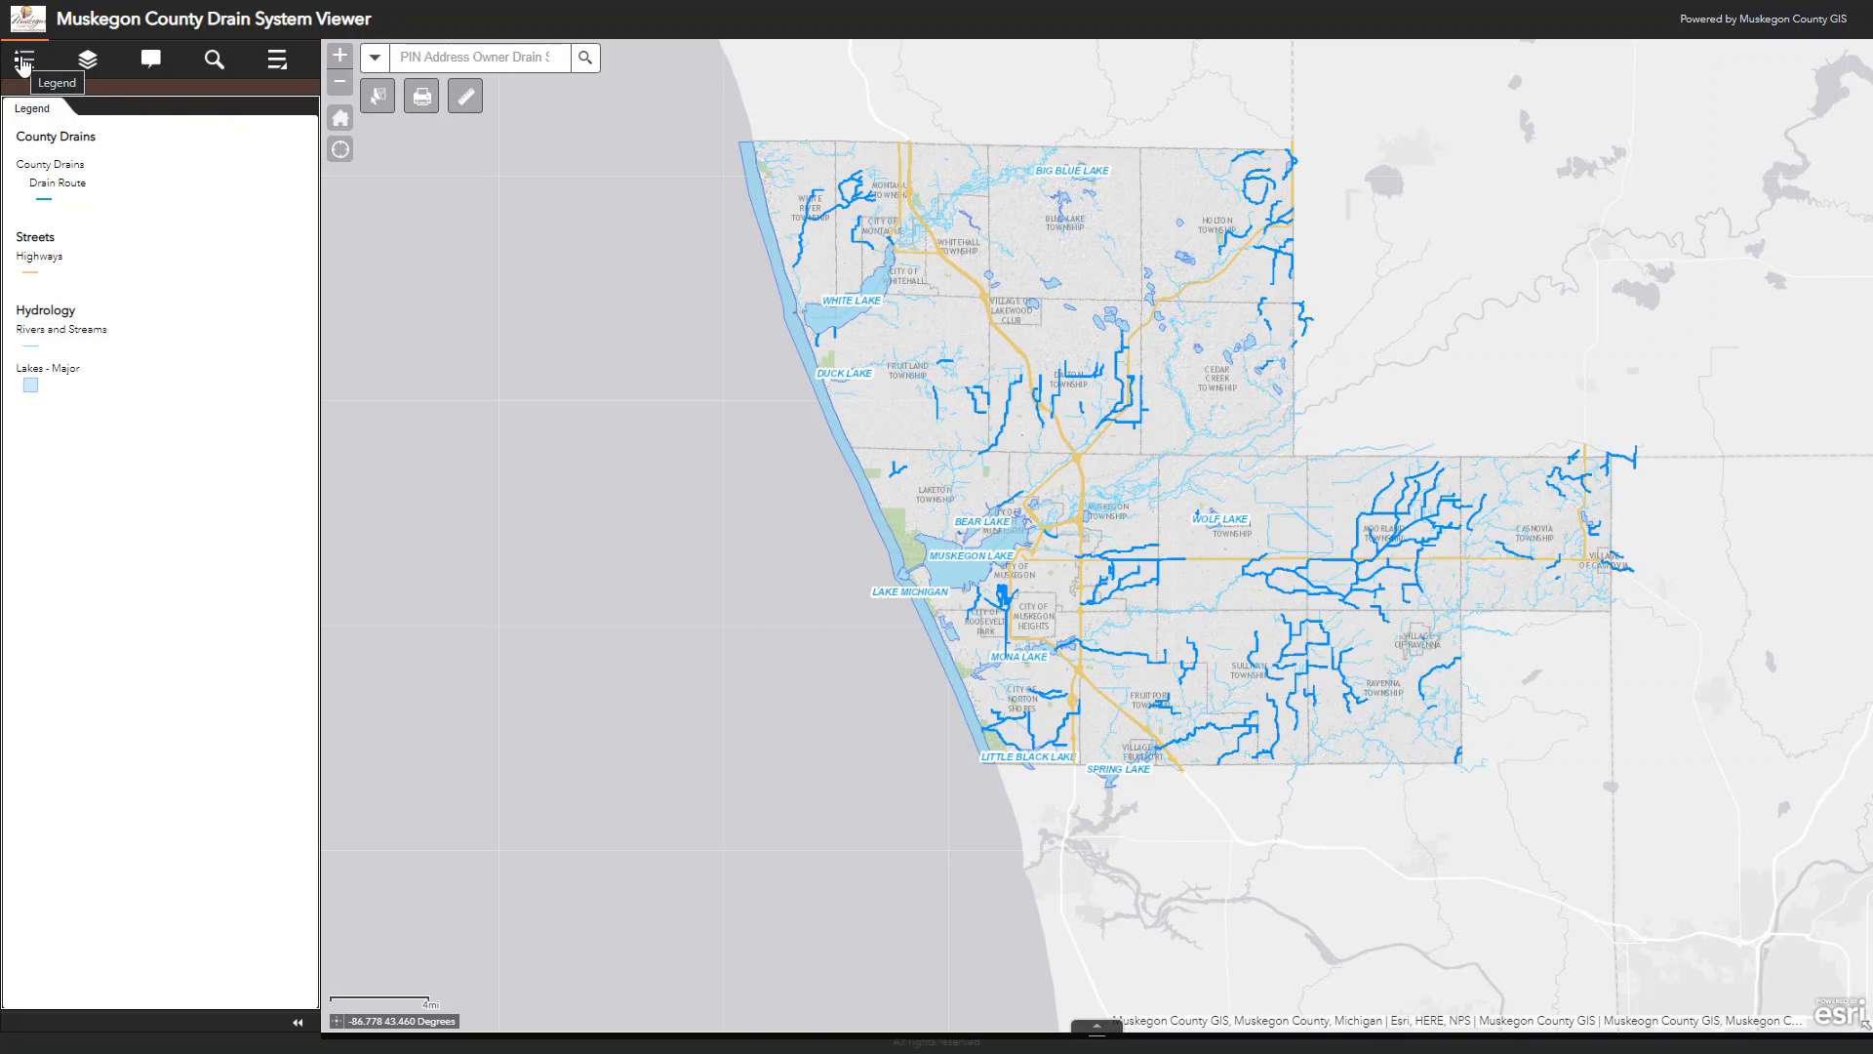
left_click(88, 61)
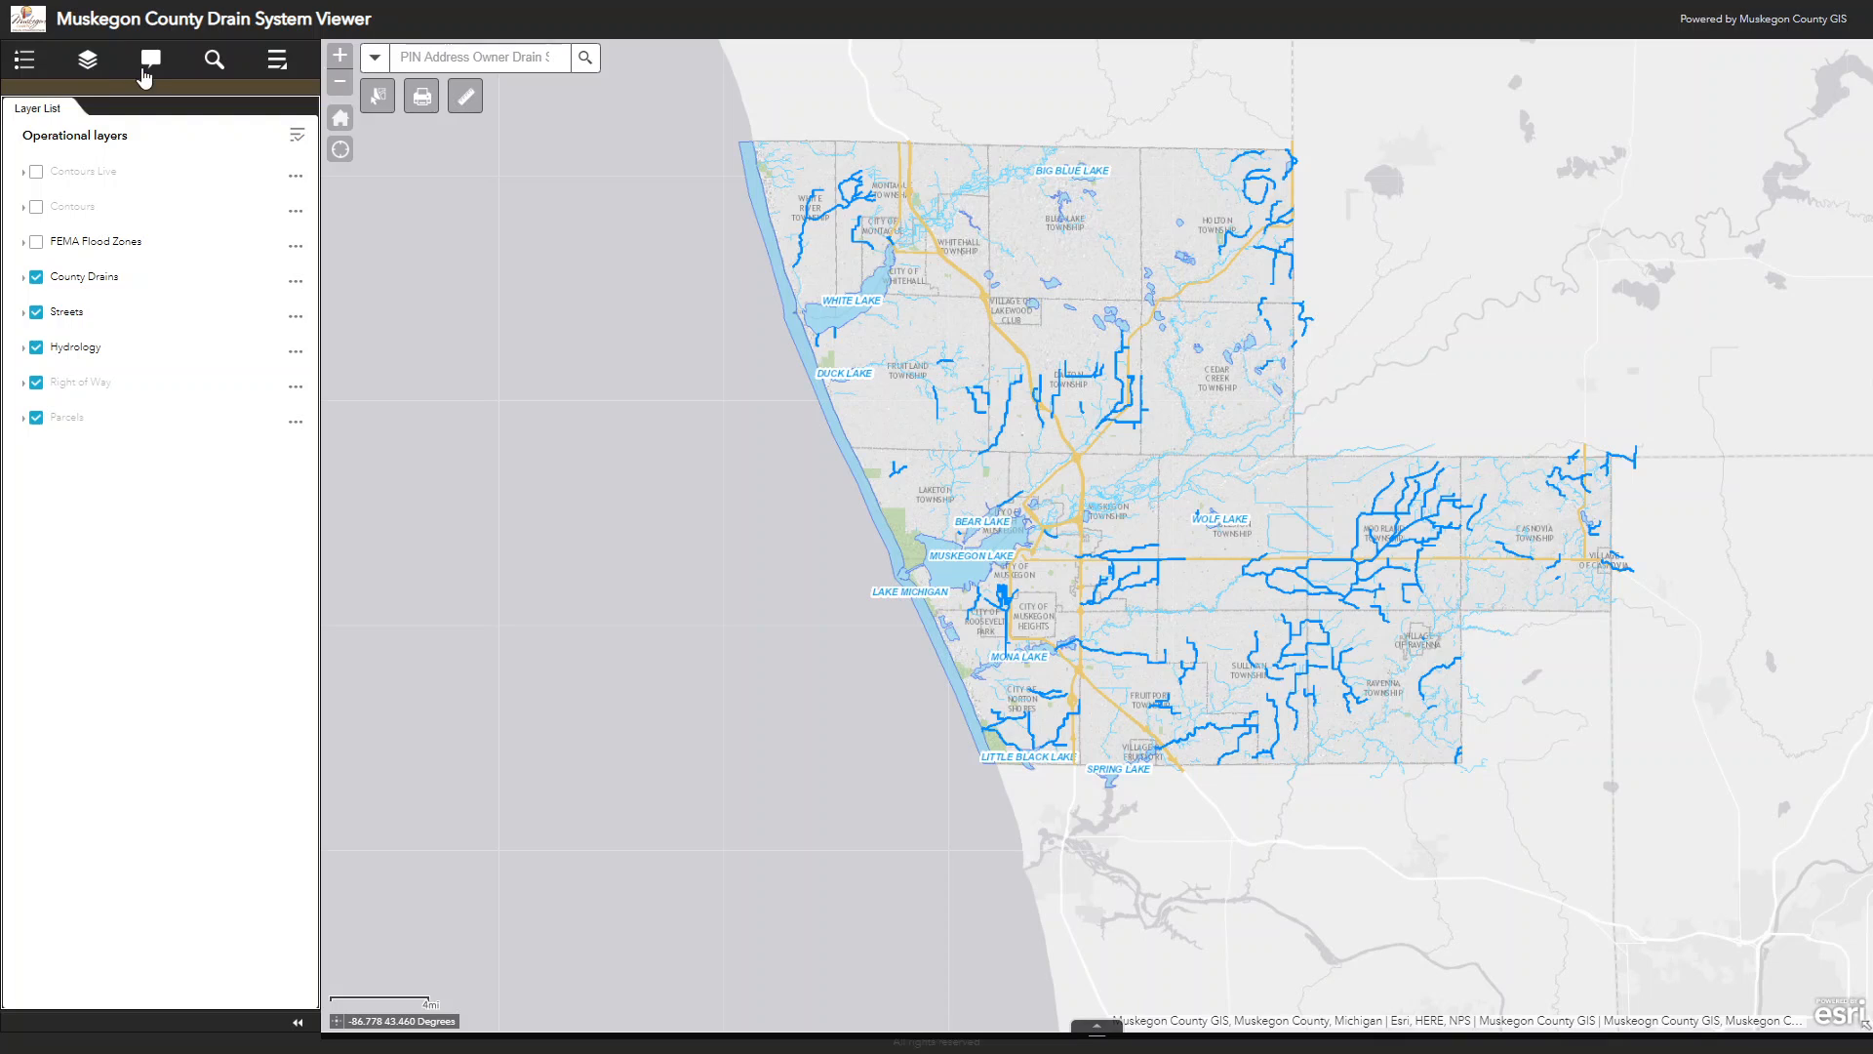
left_click(151, 61)
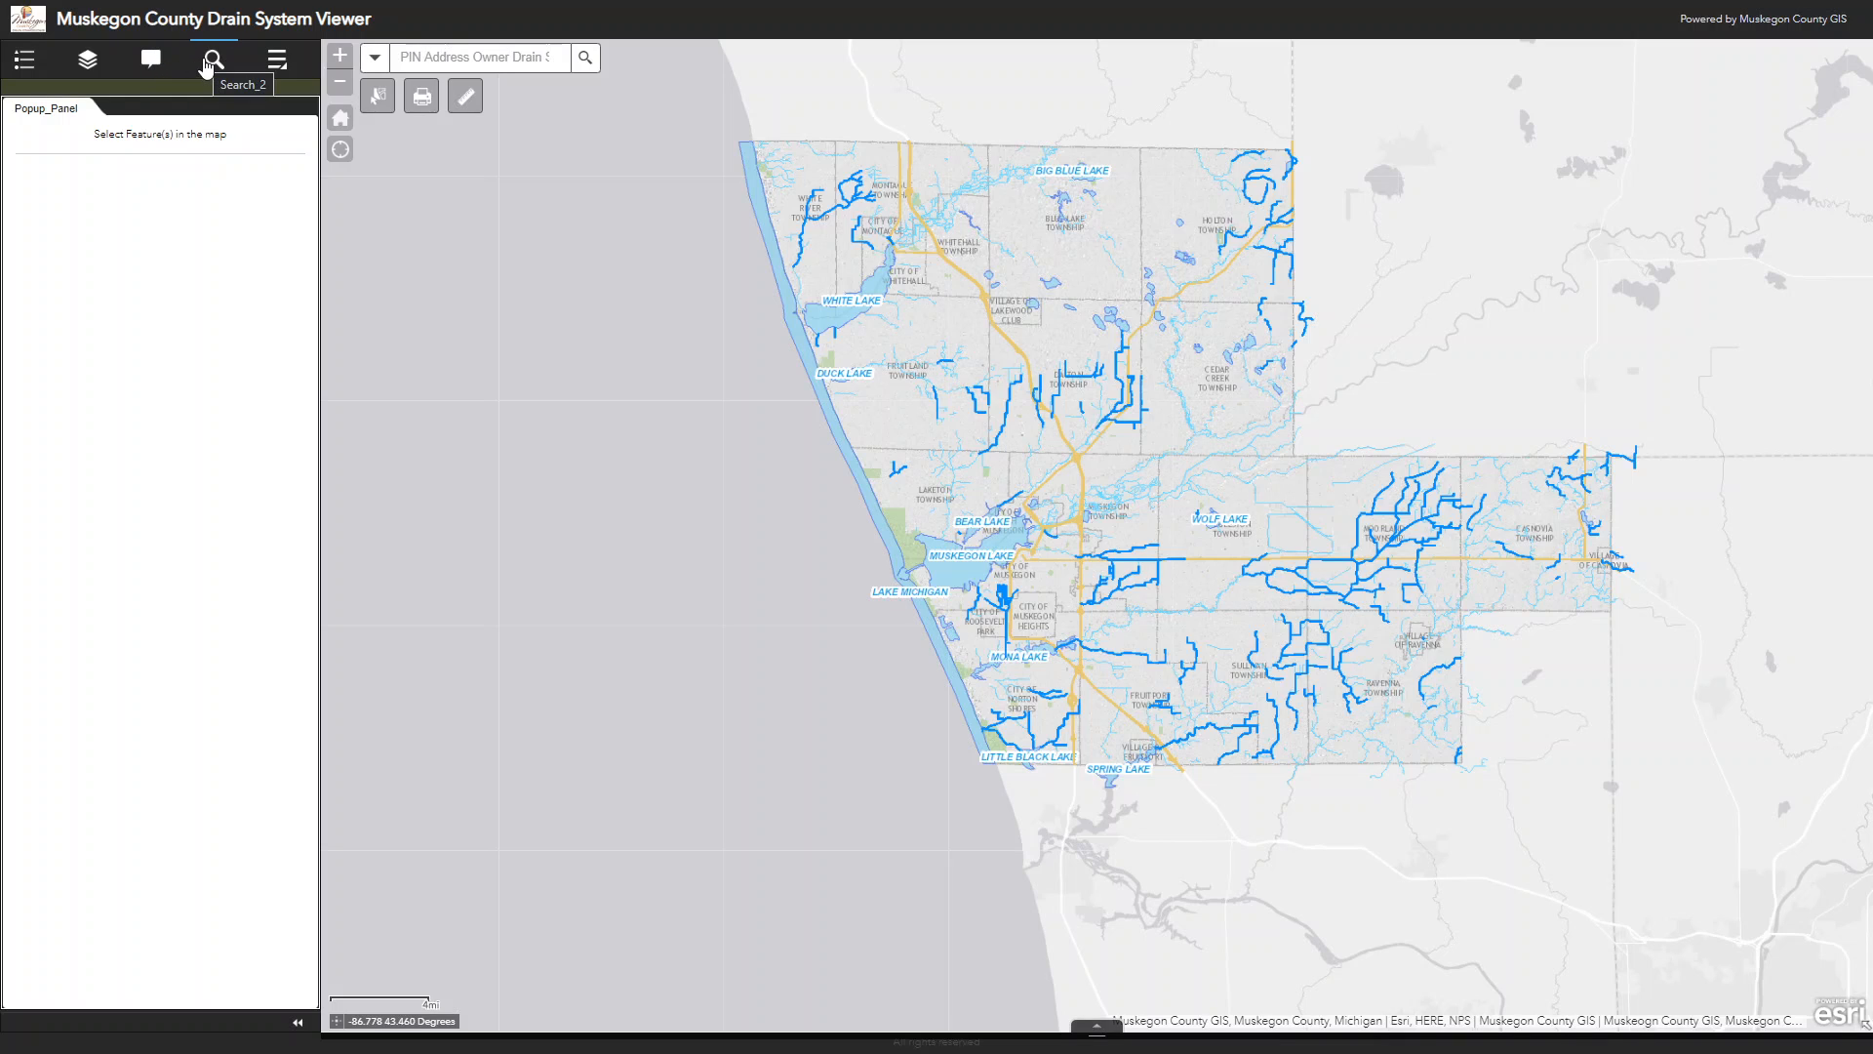
left_click(275, 61)
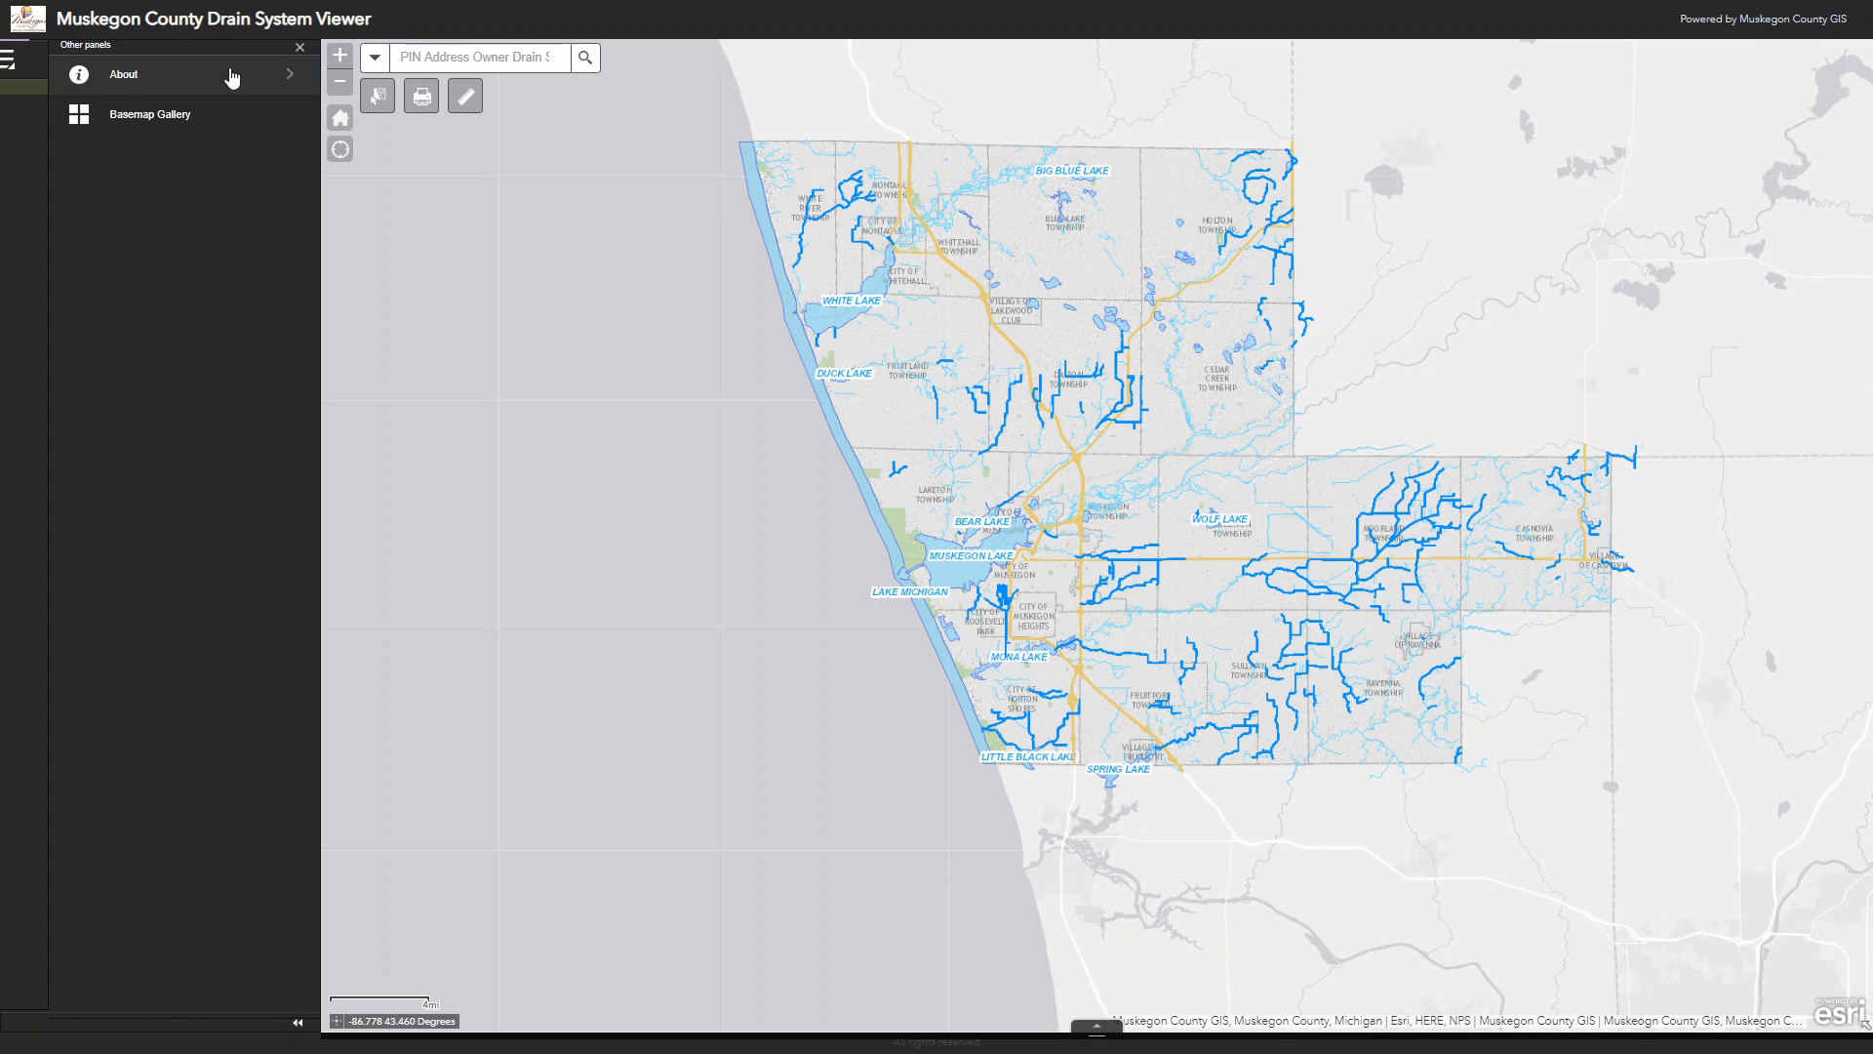
left_click(122, 78)
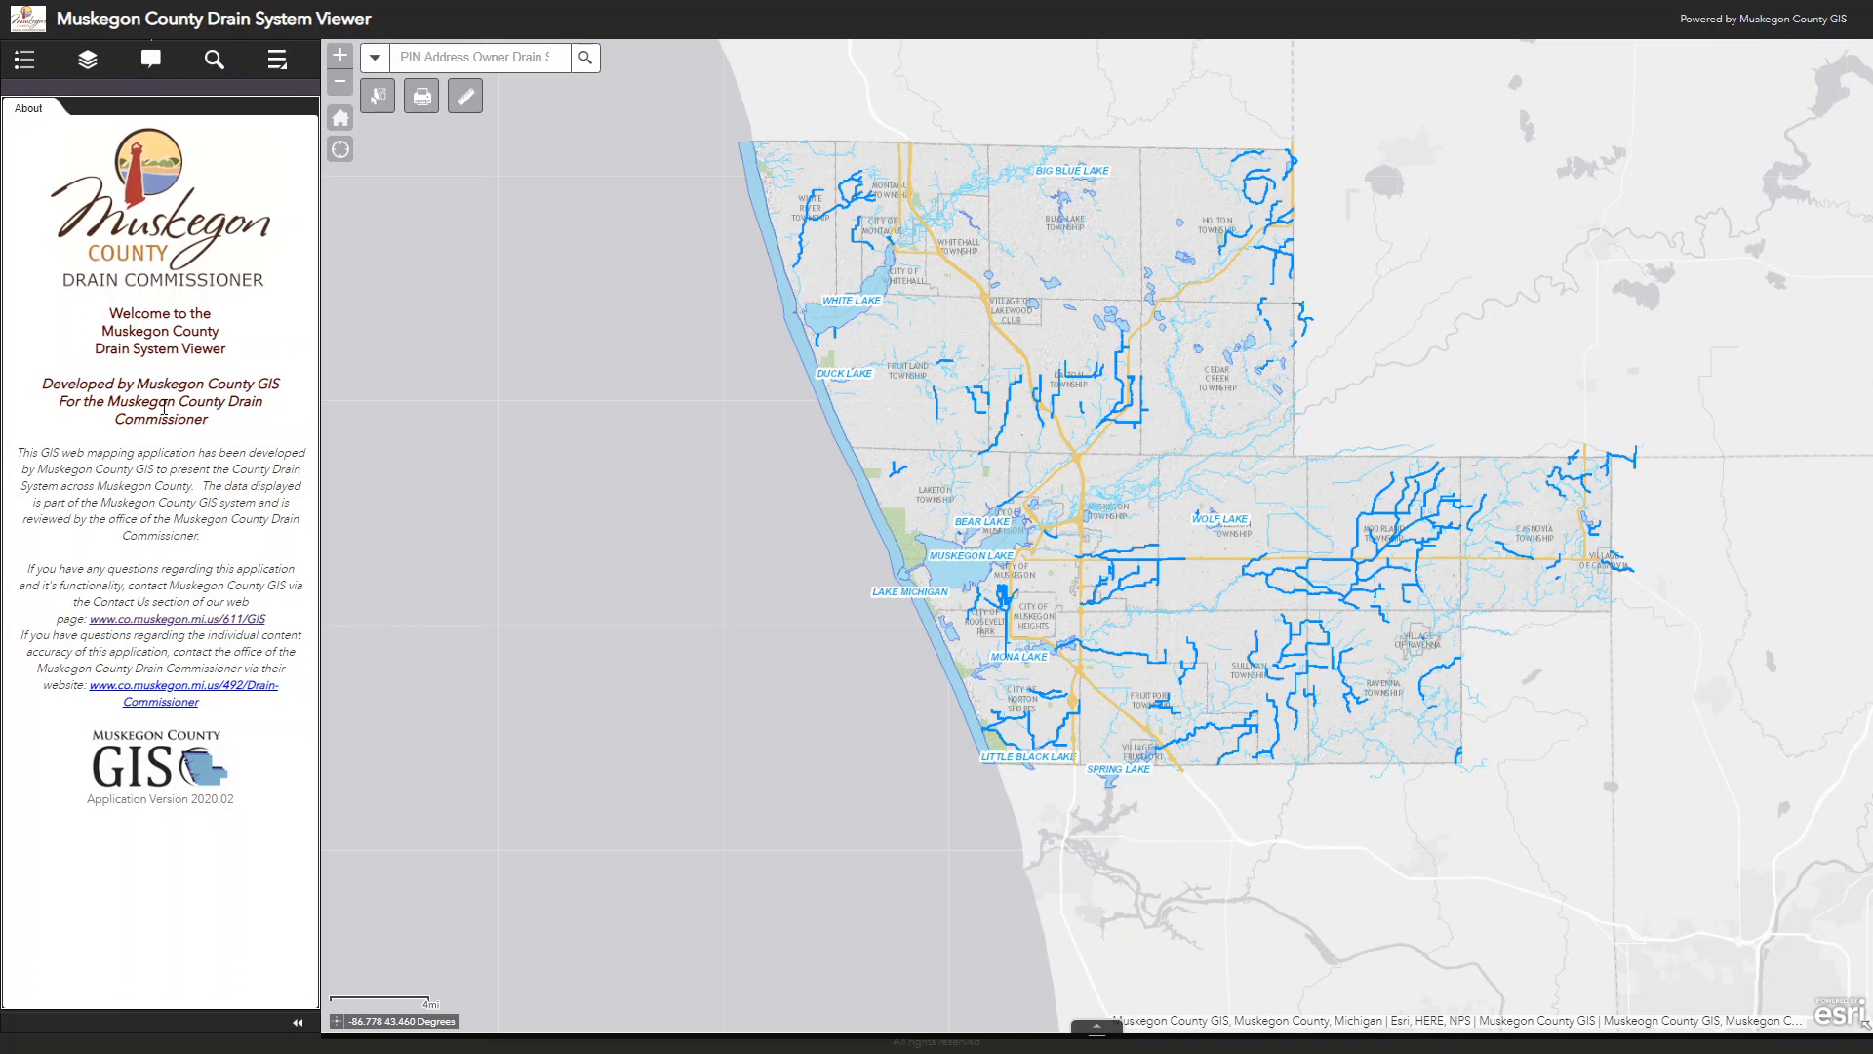
left_click(277, 60)
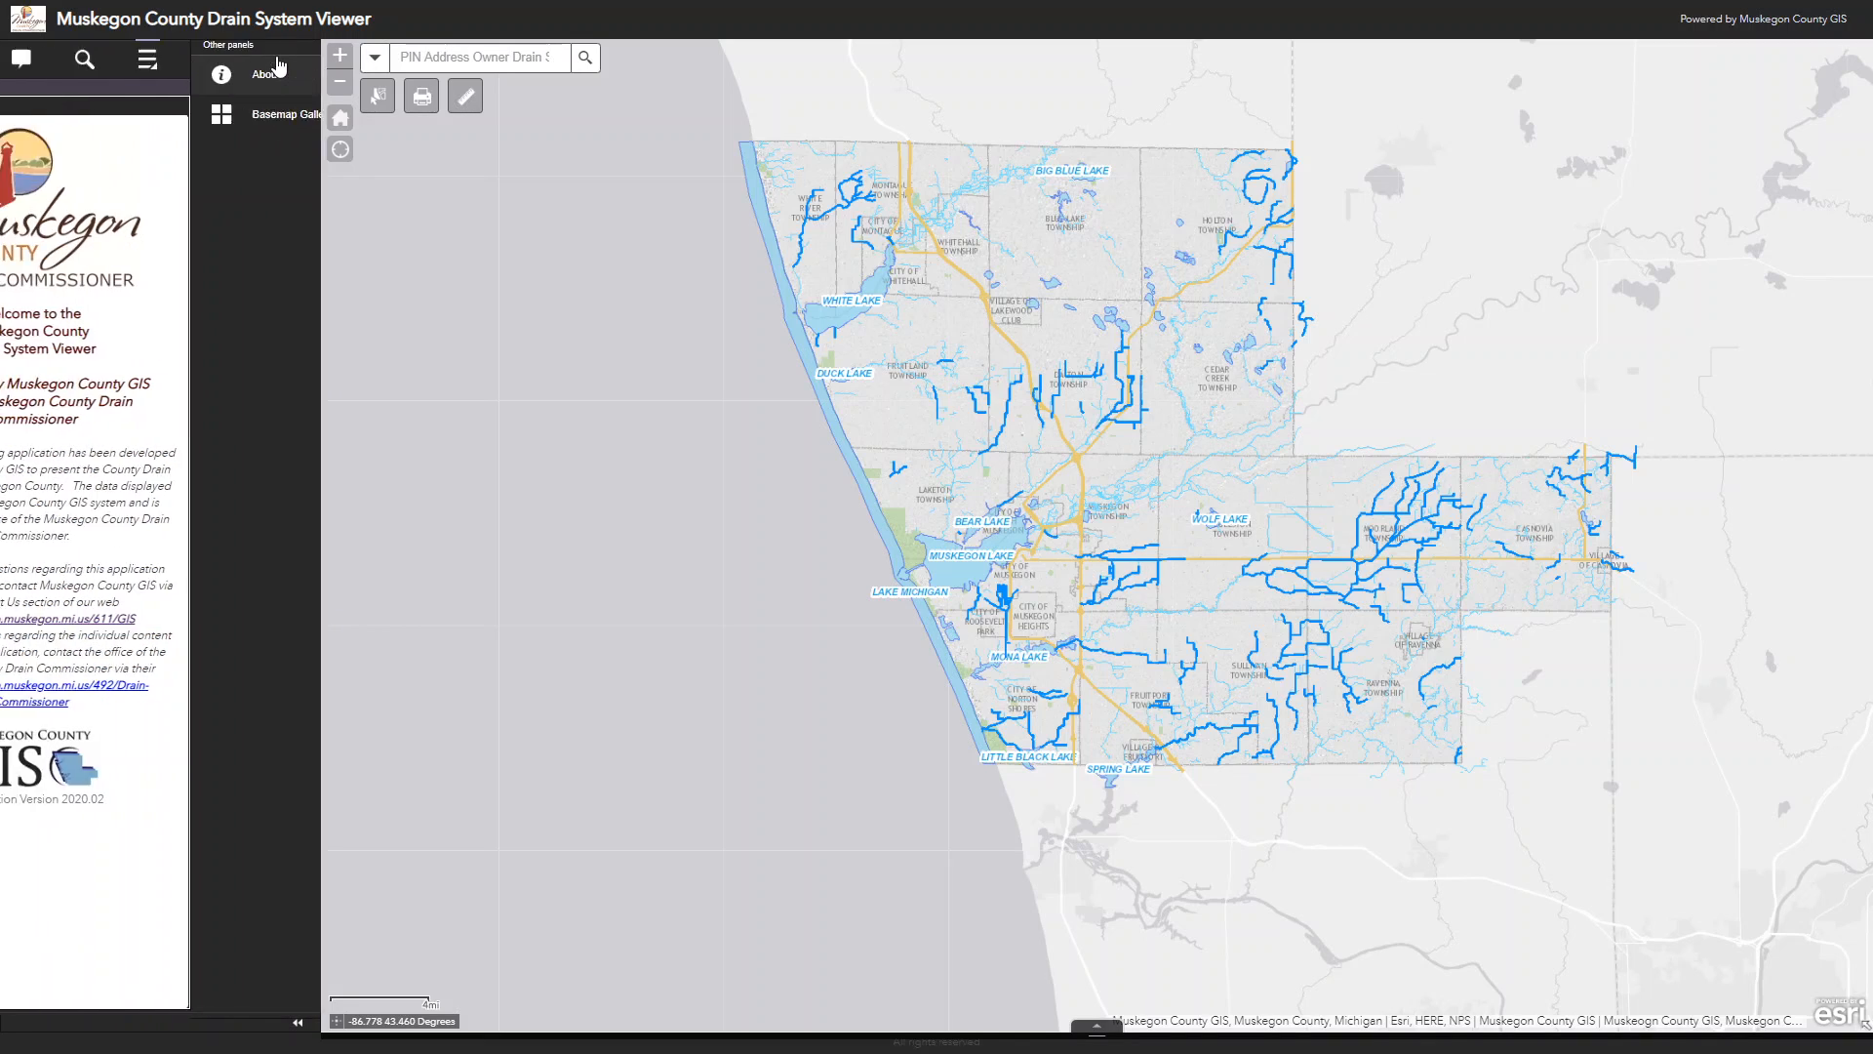
left_click(210, 119)
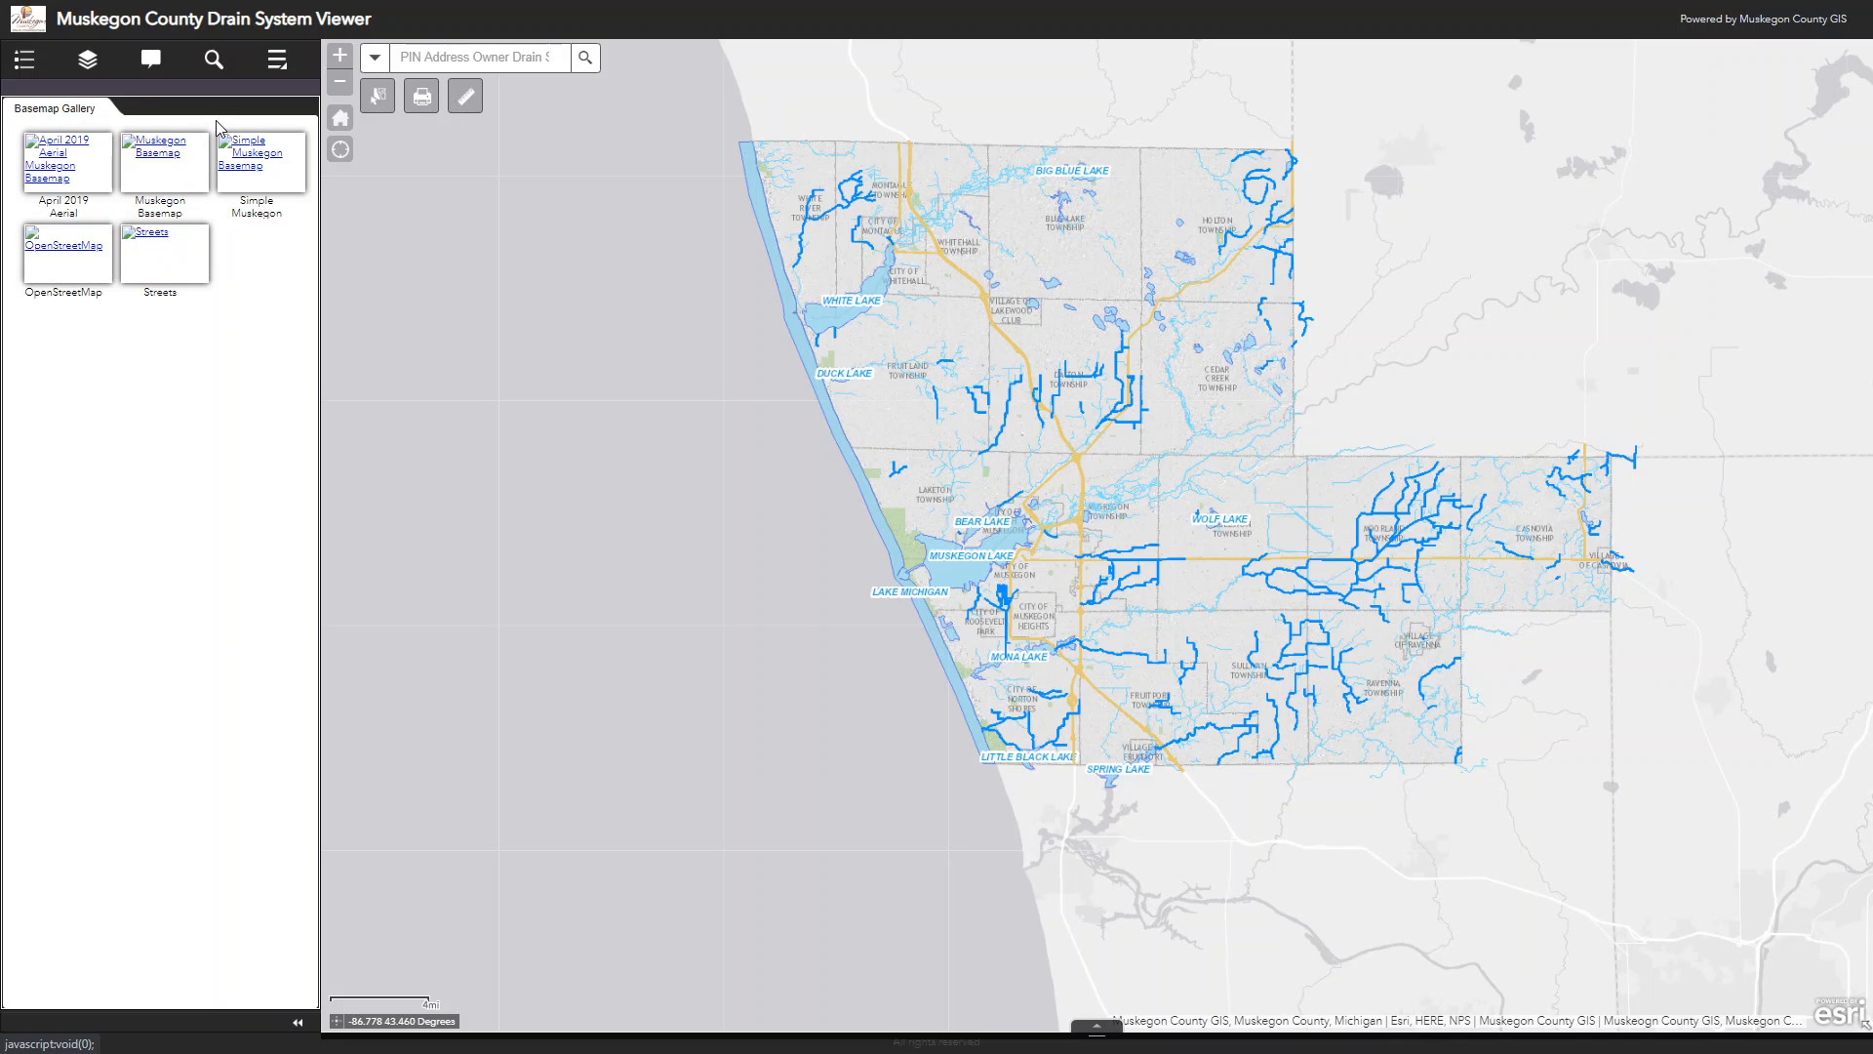
Step: View the map legend for the drains and drain districts in the area north of Bear Lake
left_click(24, 60)
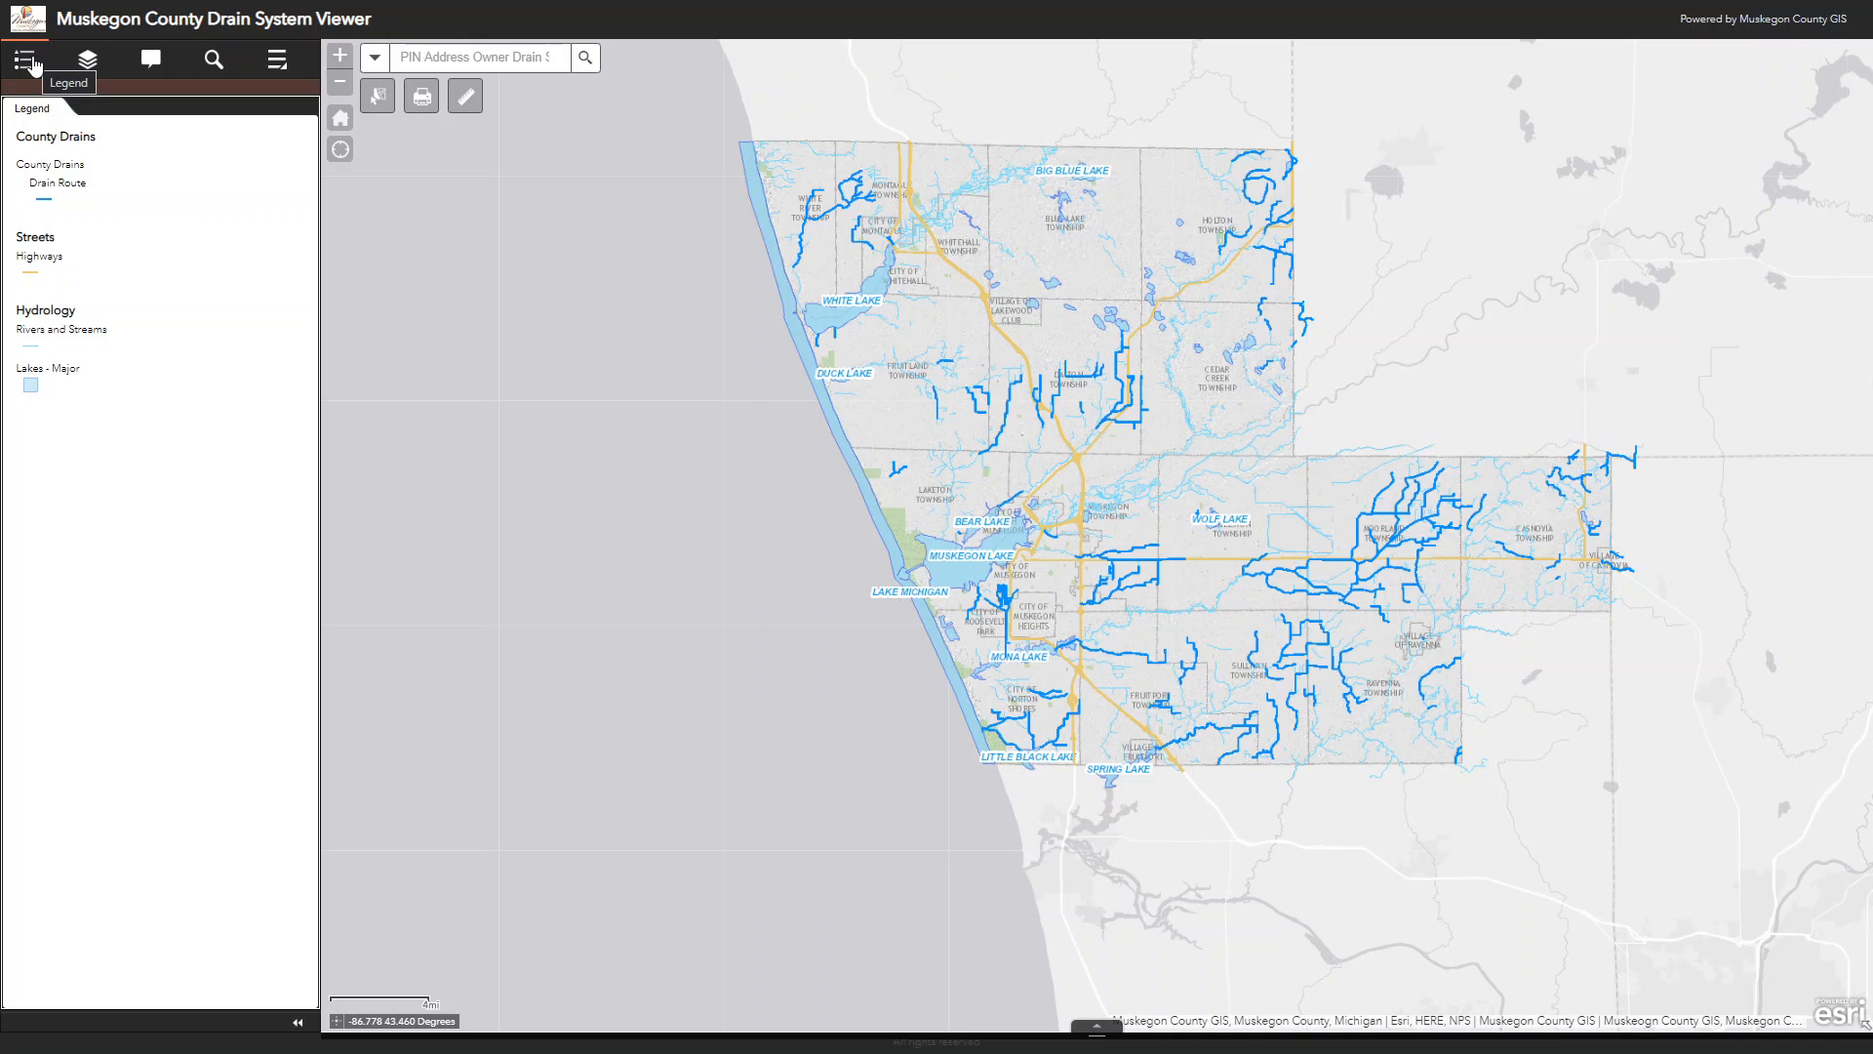
scroll(980, 499, "up", 1)
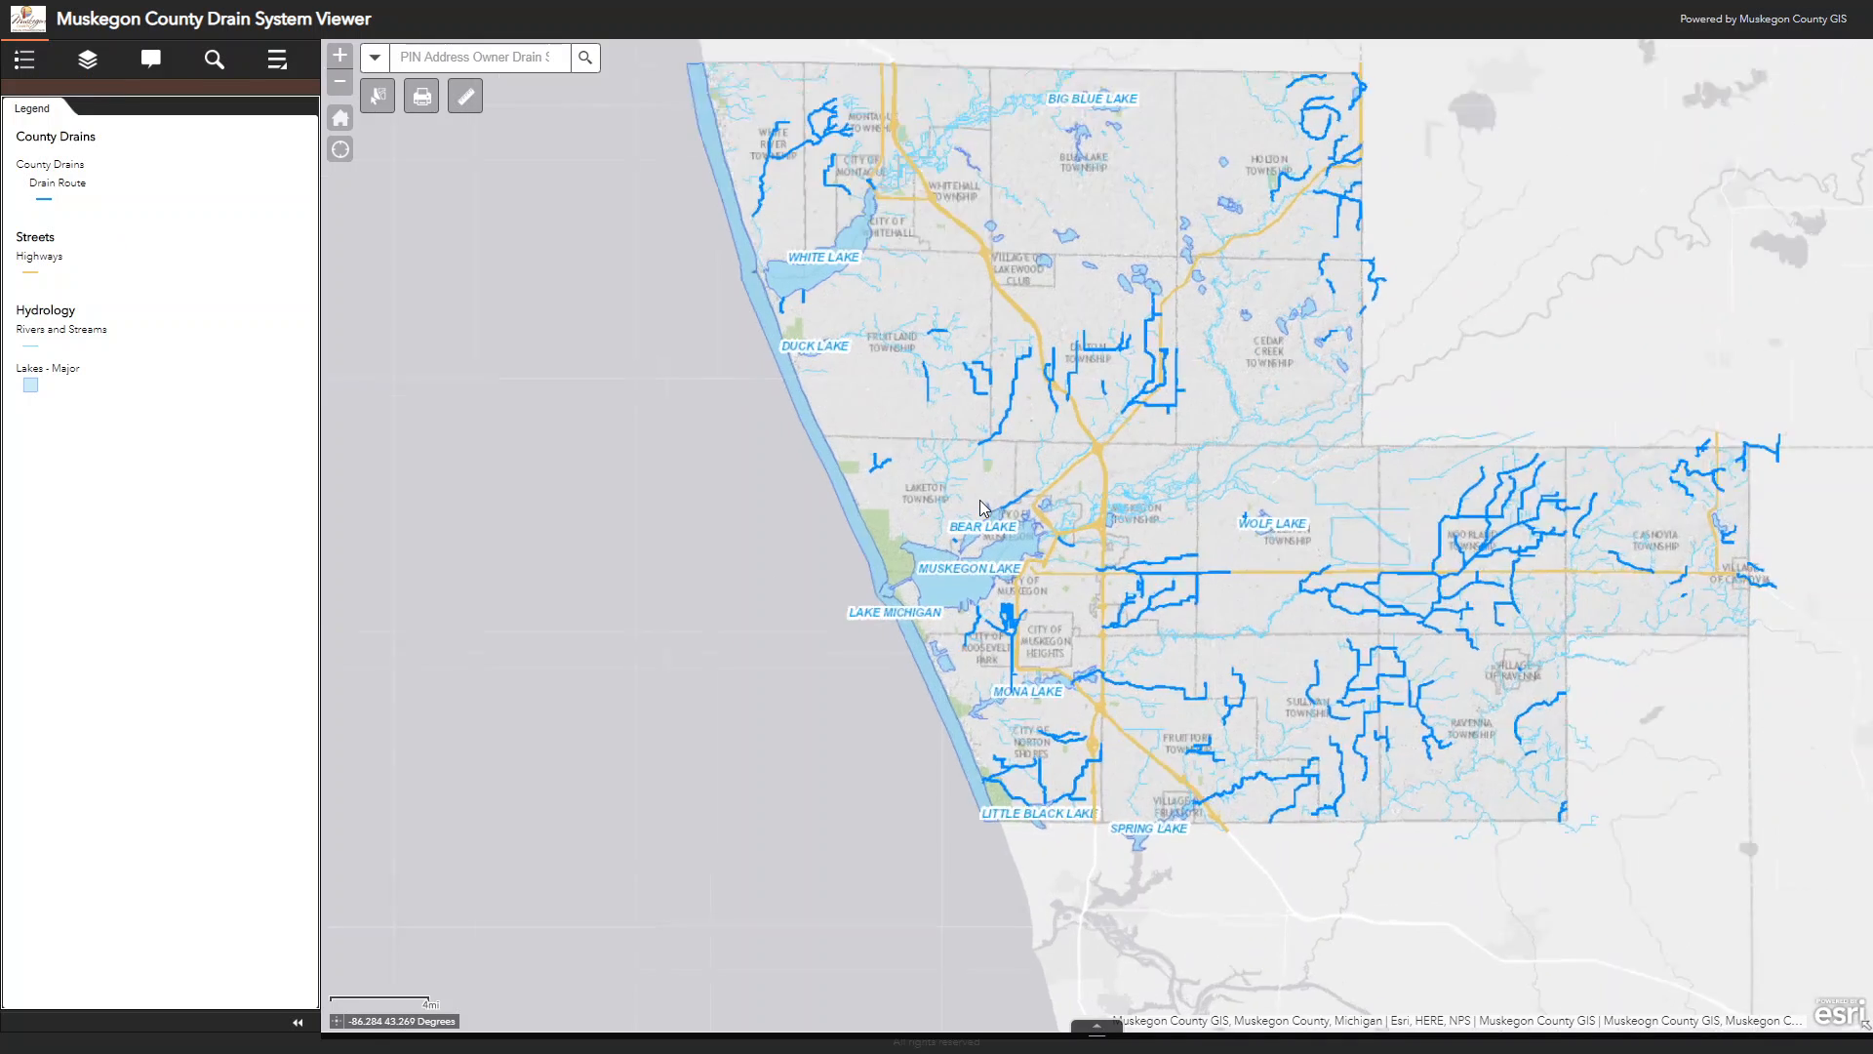
scroll(981, 500, "up", 4)
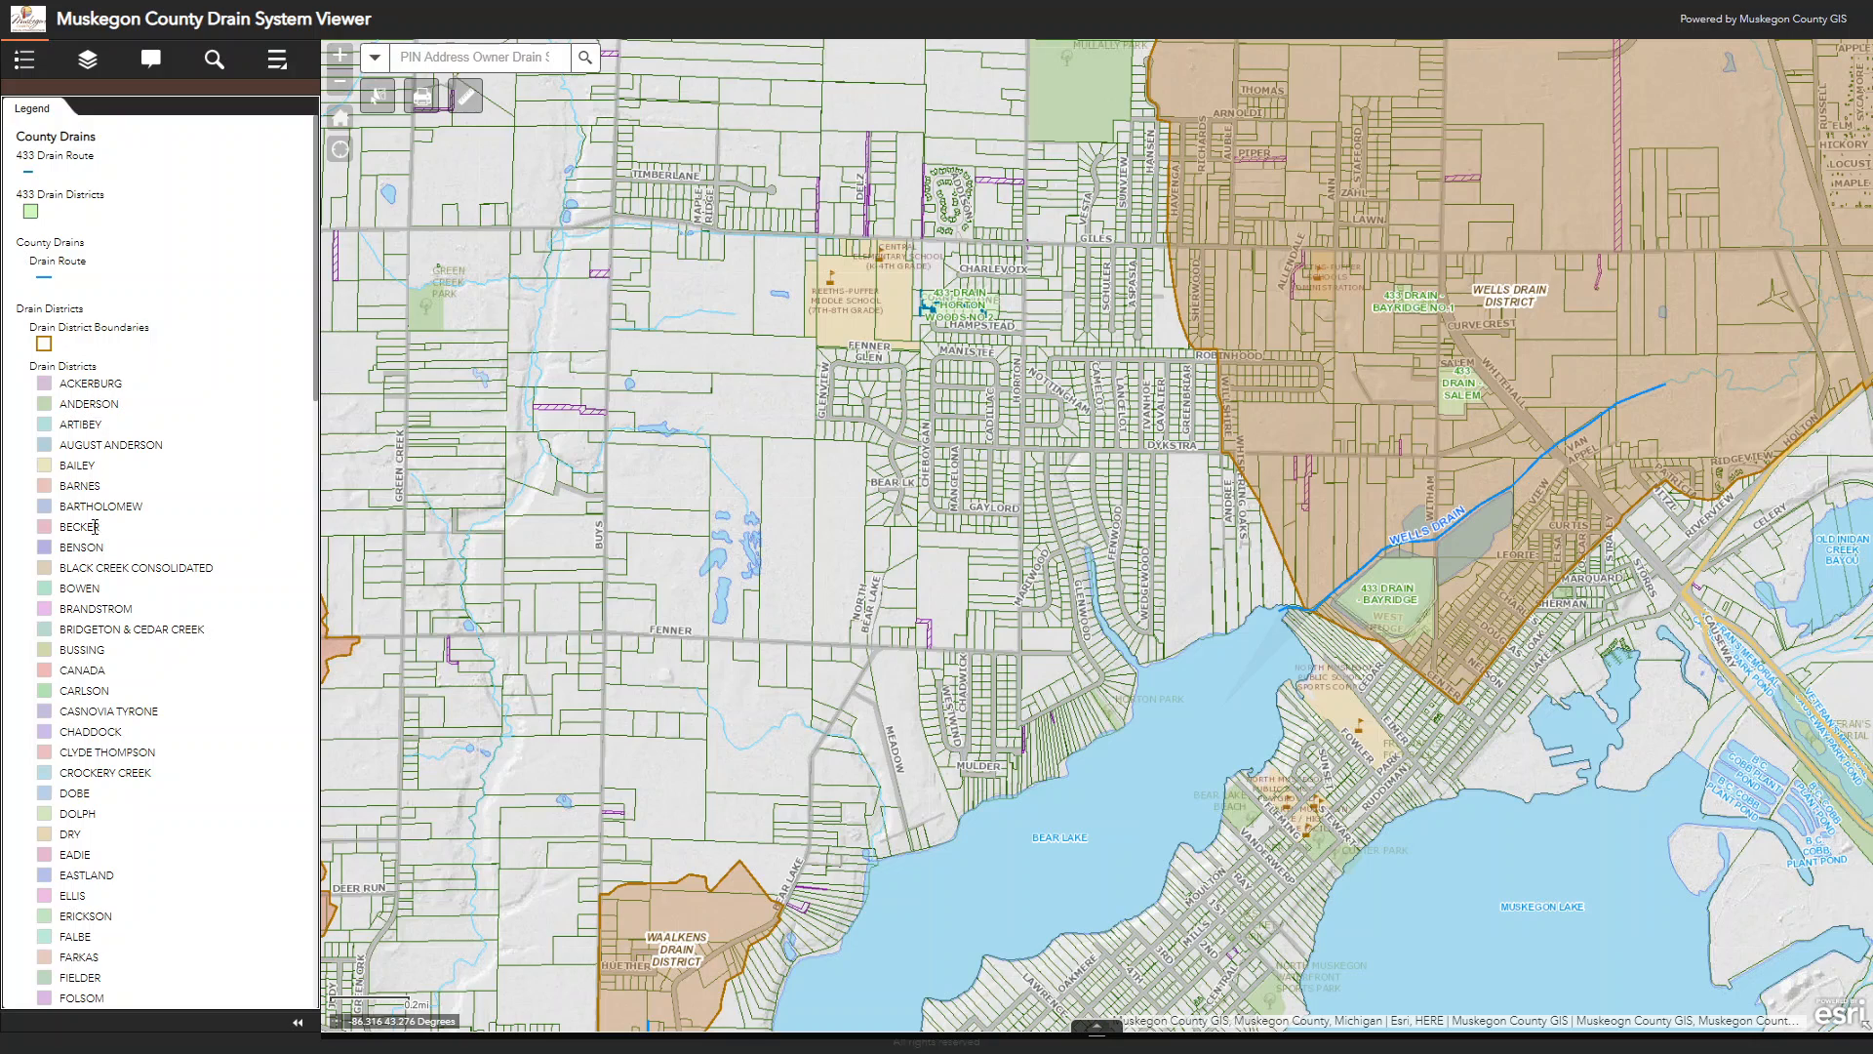
Step: Toggle the FEMA Flood Zones layer on and off in the layer list and view the Contours sublayers
left_click(86, 64)
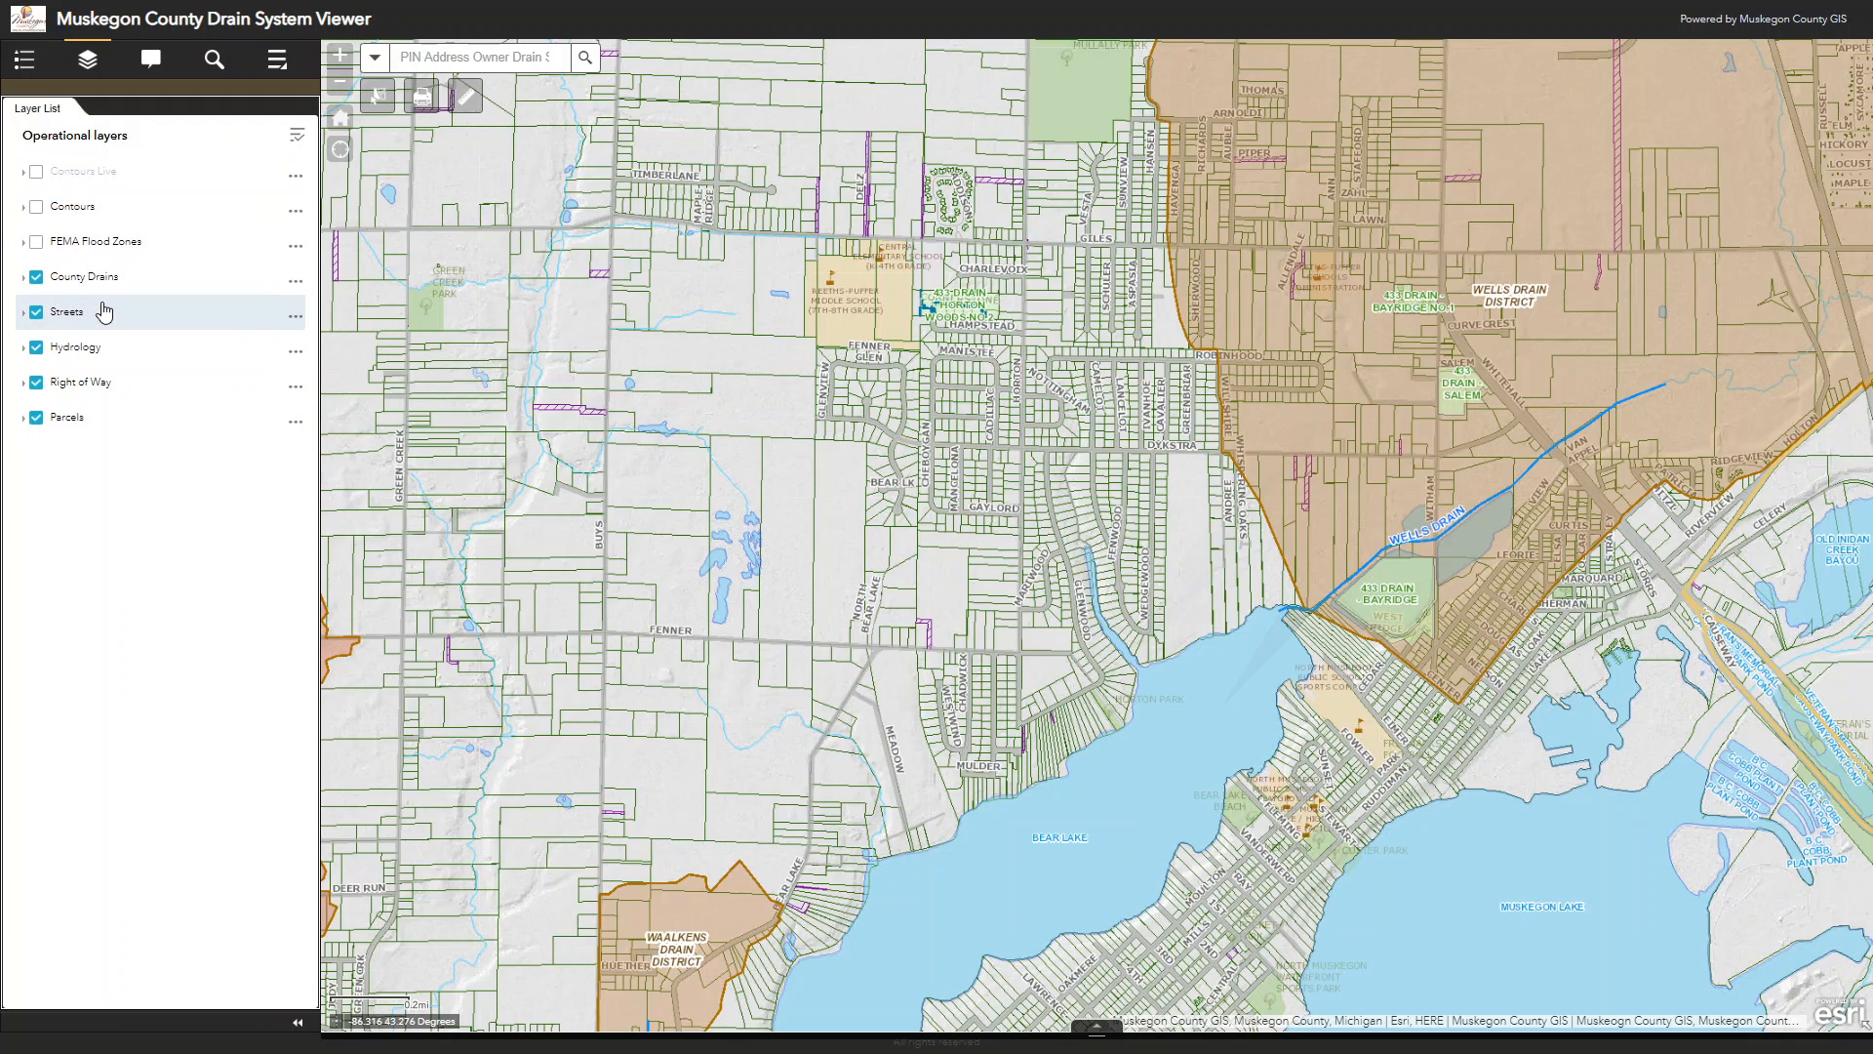
left_click(38, 249)
left_click(38, 249)
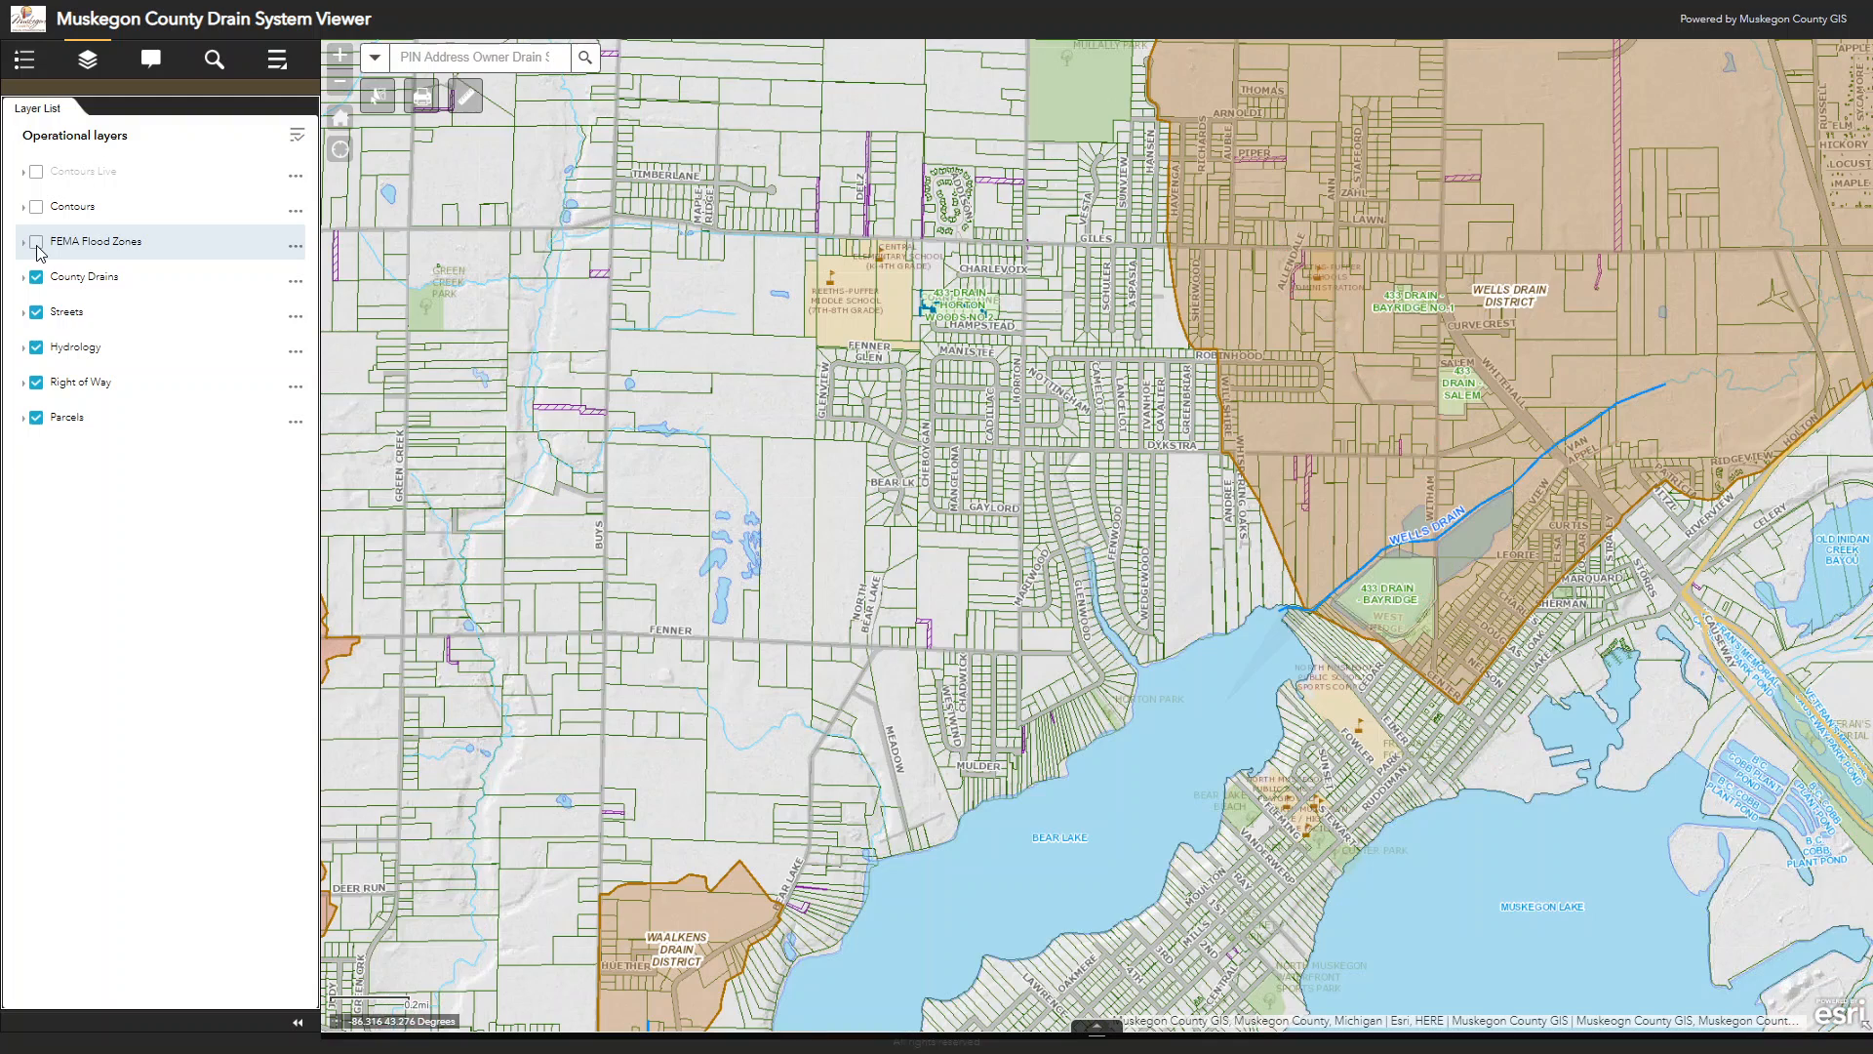
left_click(23, 208)
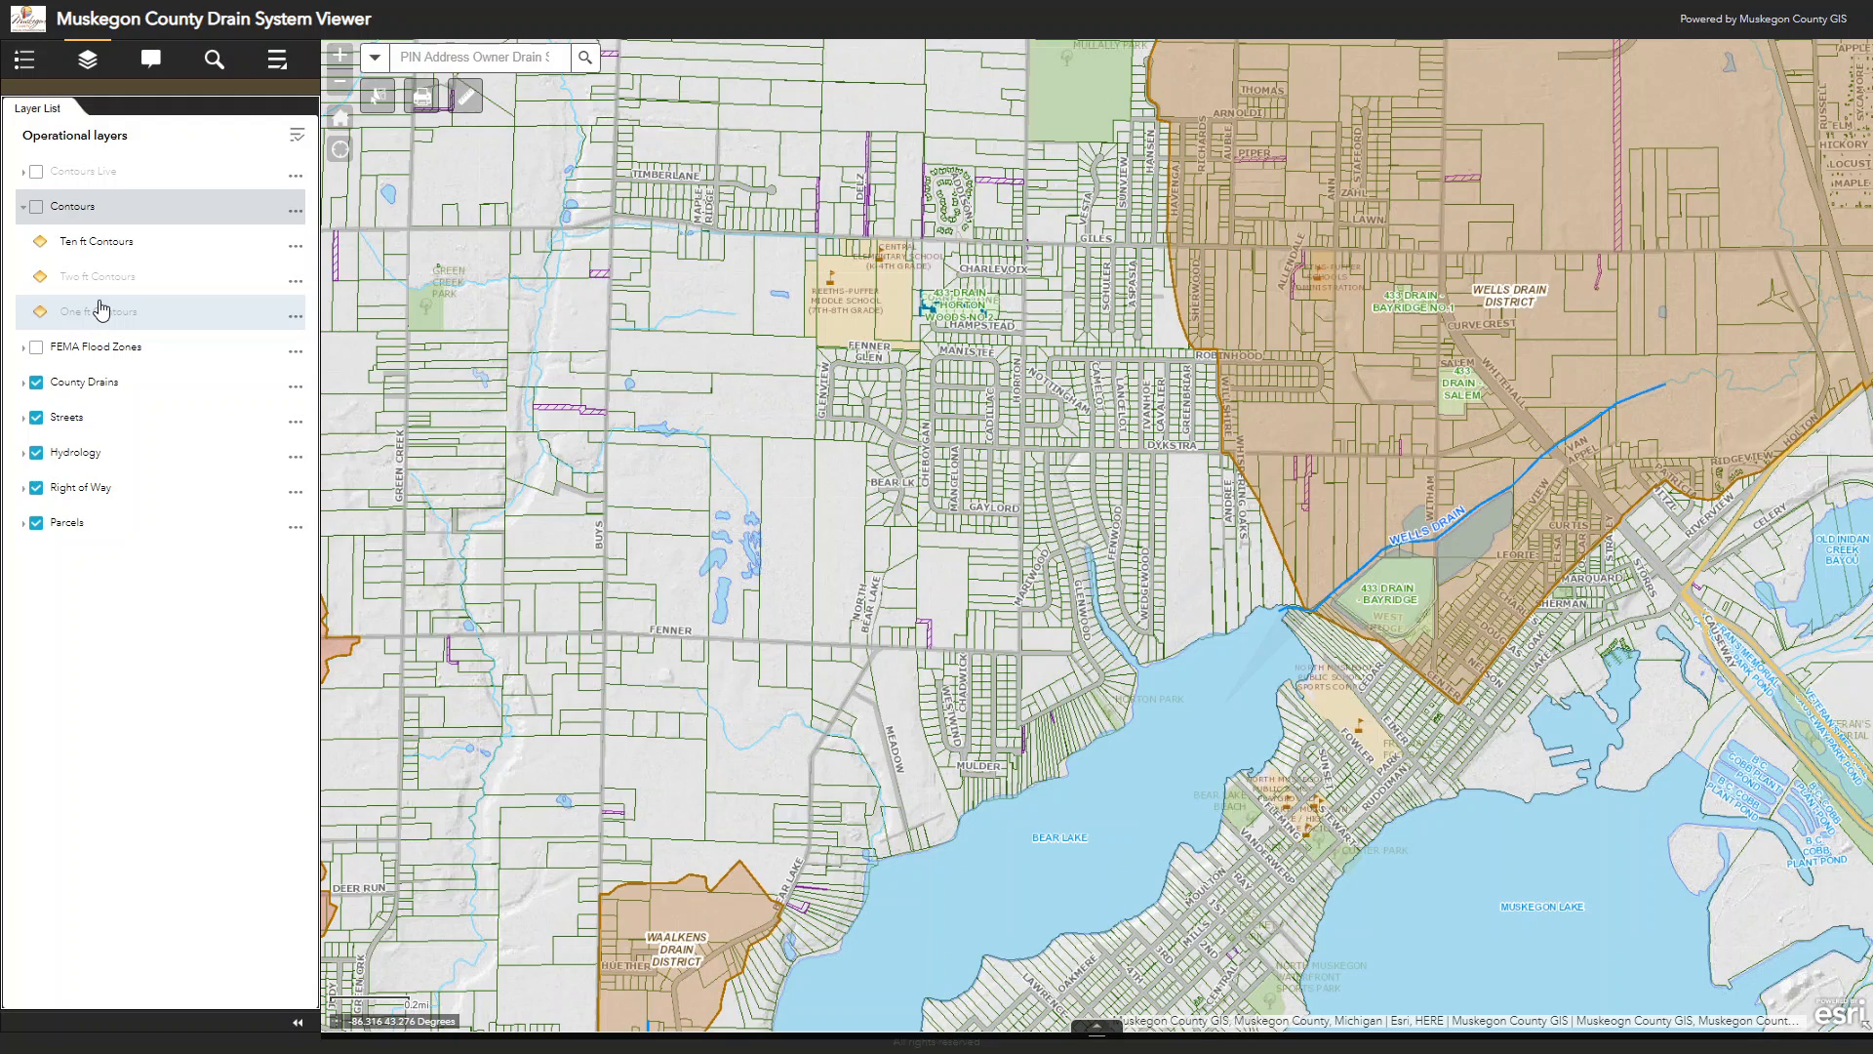
left_click(22, 207)
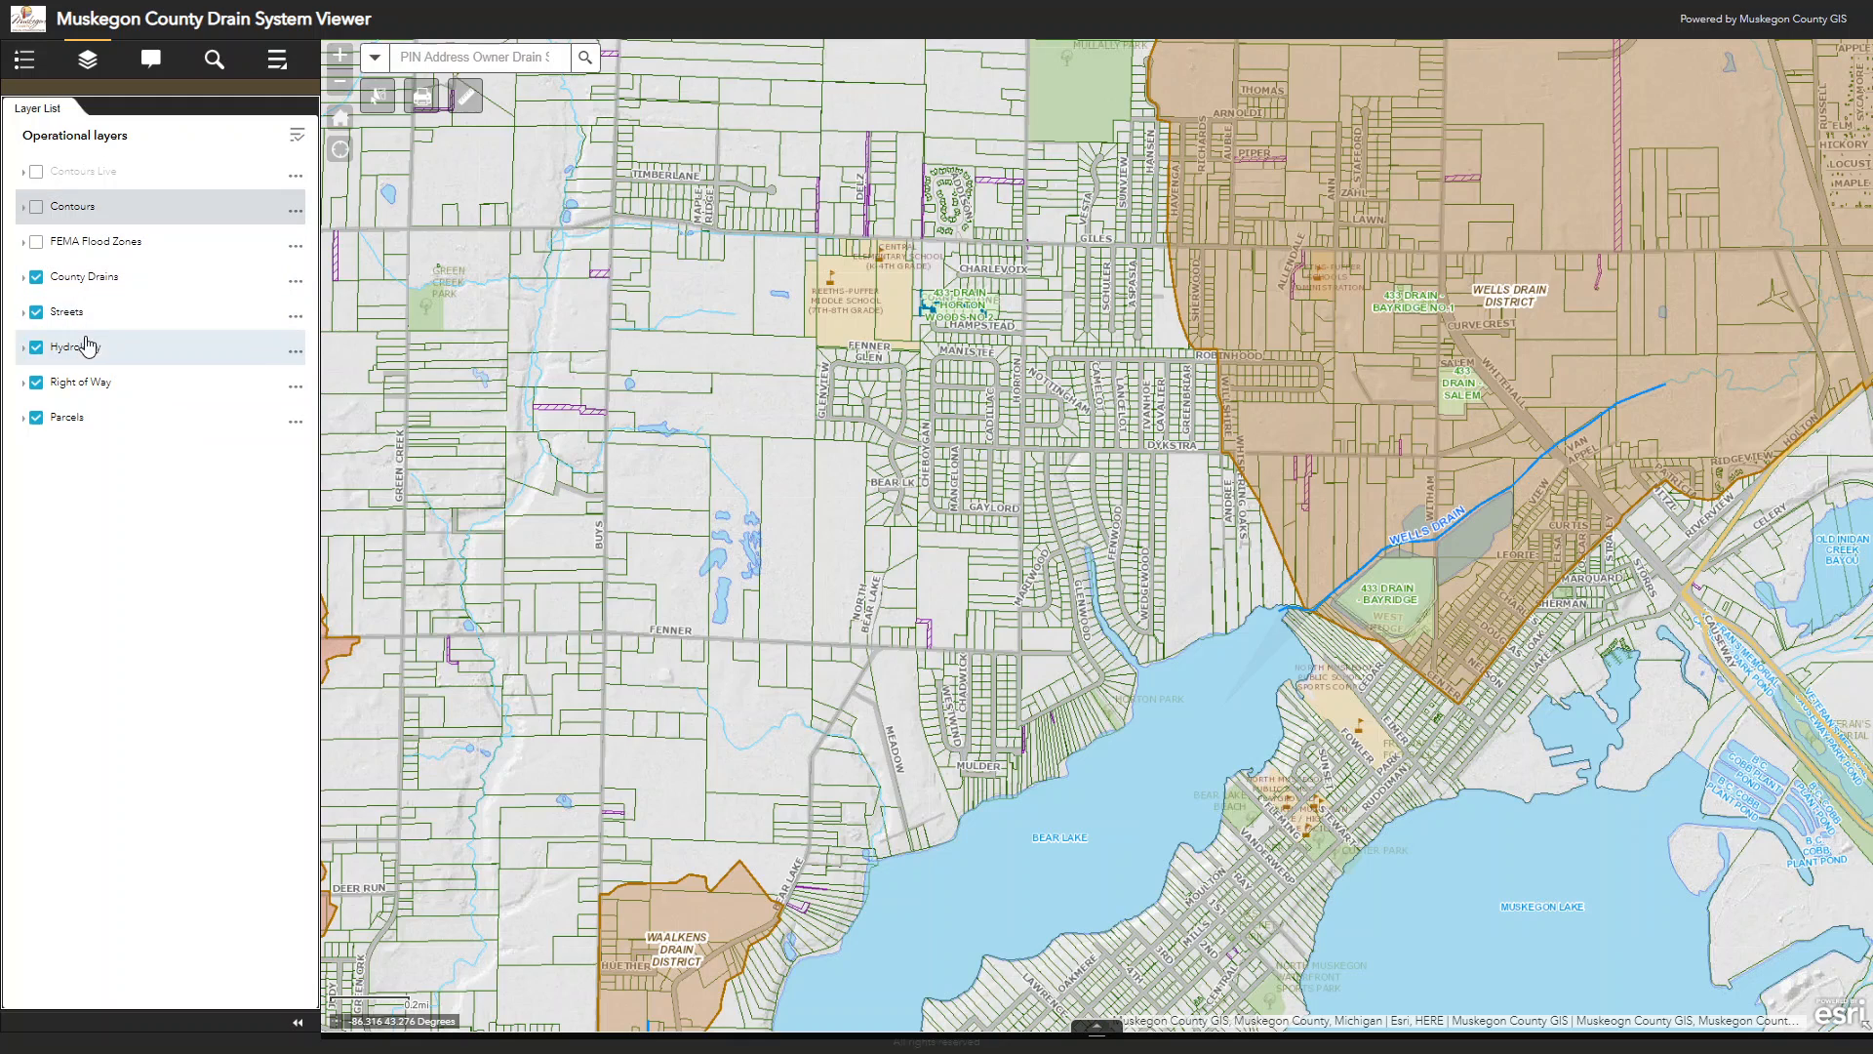
Step: Hide the 433 Drain Route, 433 Drain Districts, County Drains and Drain Districts sublayers of the County Drains layer
left_click(23, 280)
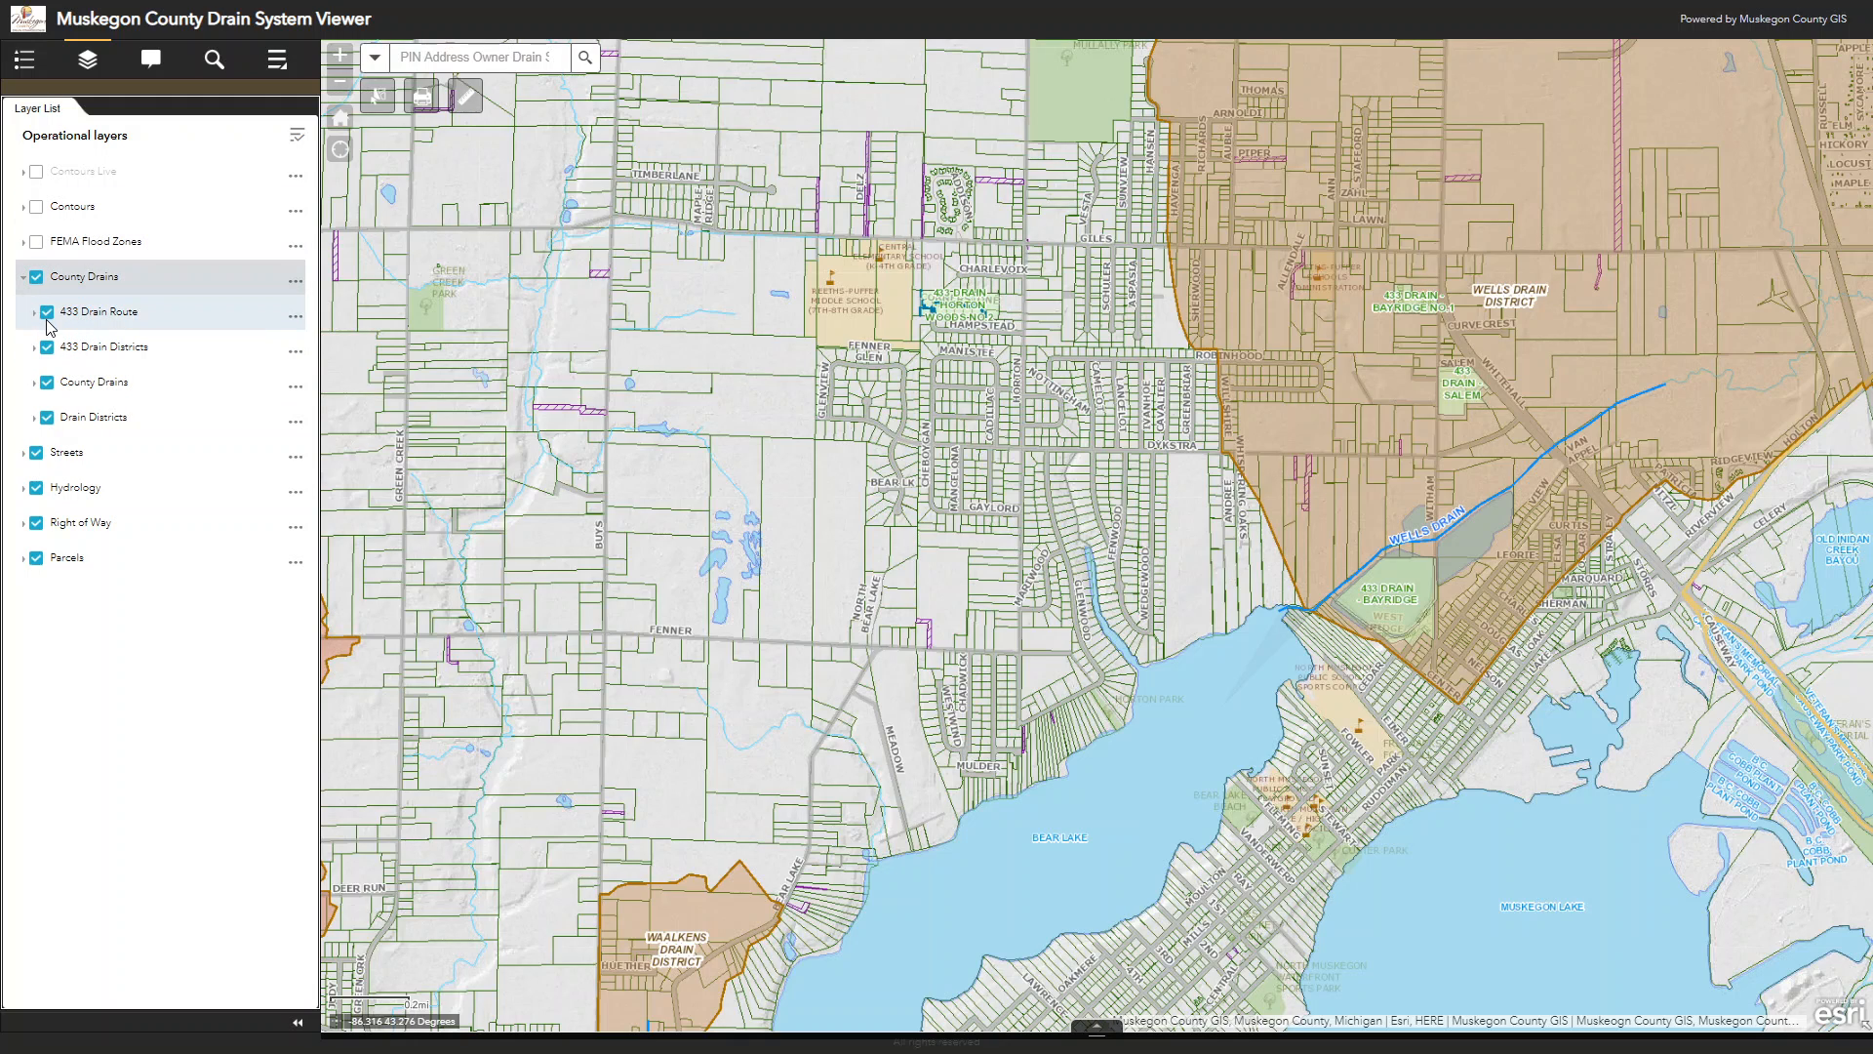
left_click(47, 313)
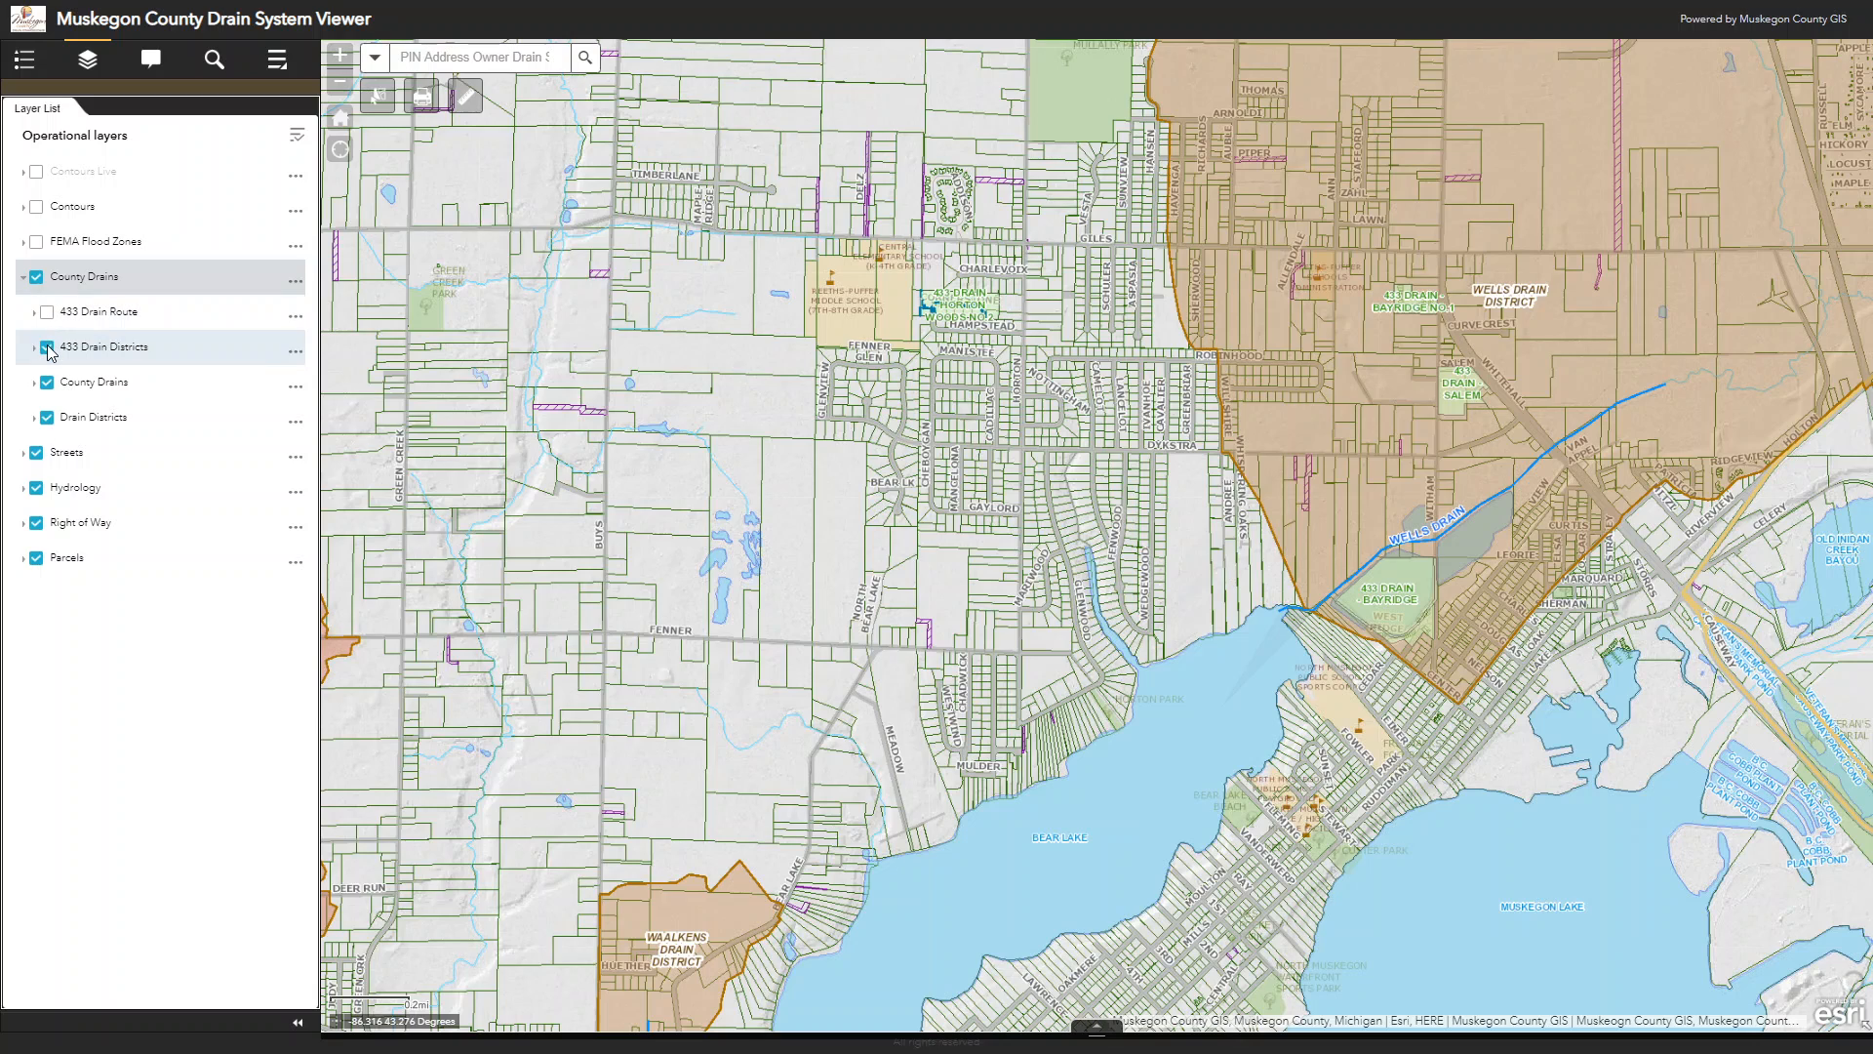
left_click(47, 350)
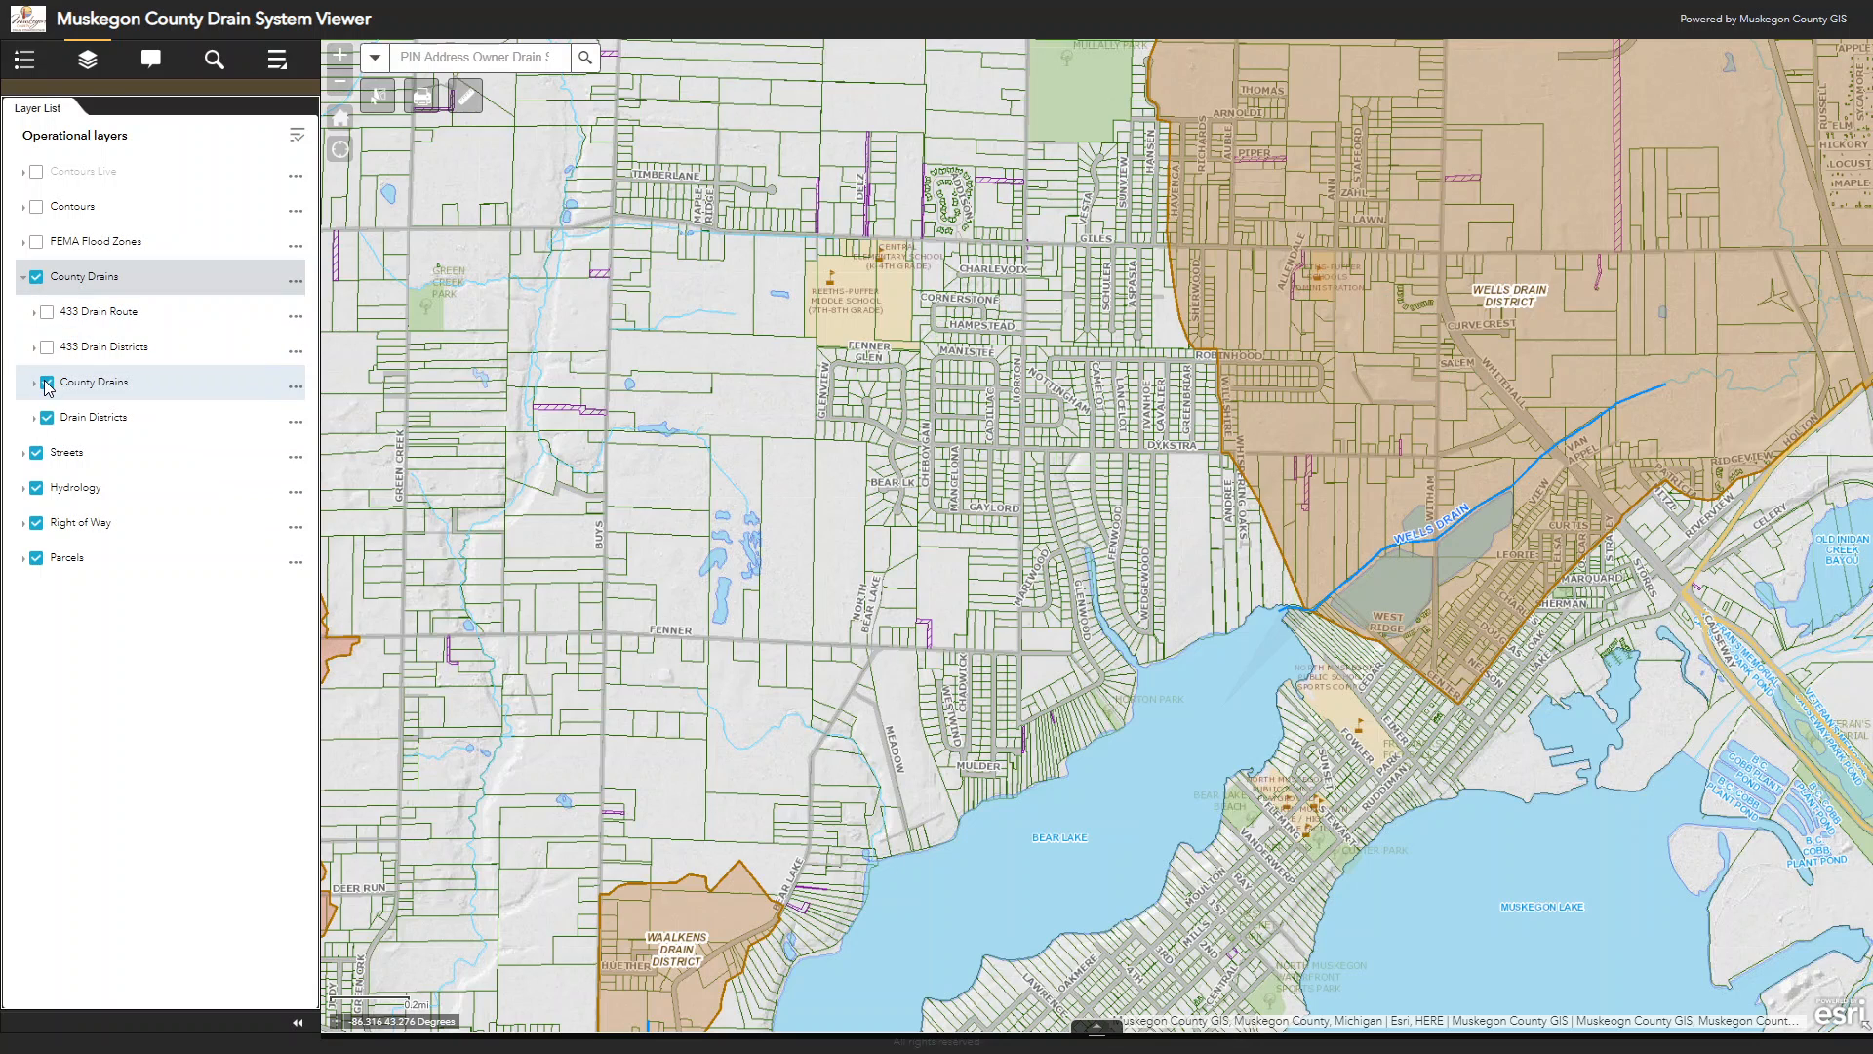
left_click(46, 383)
left_click(46, 418)
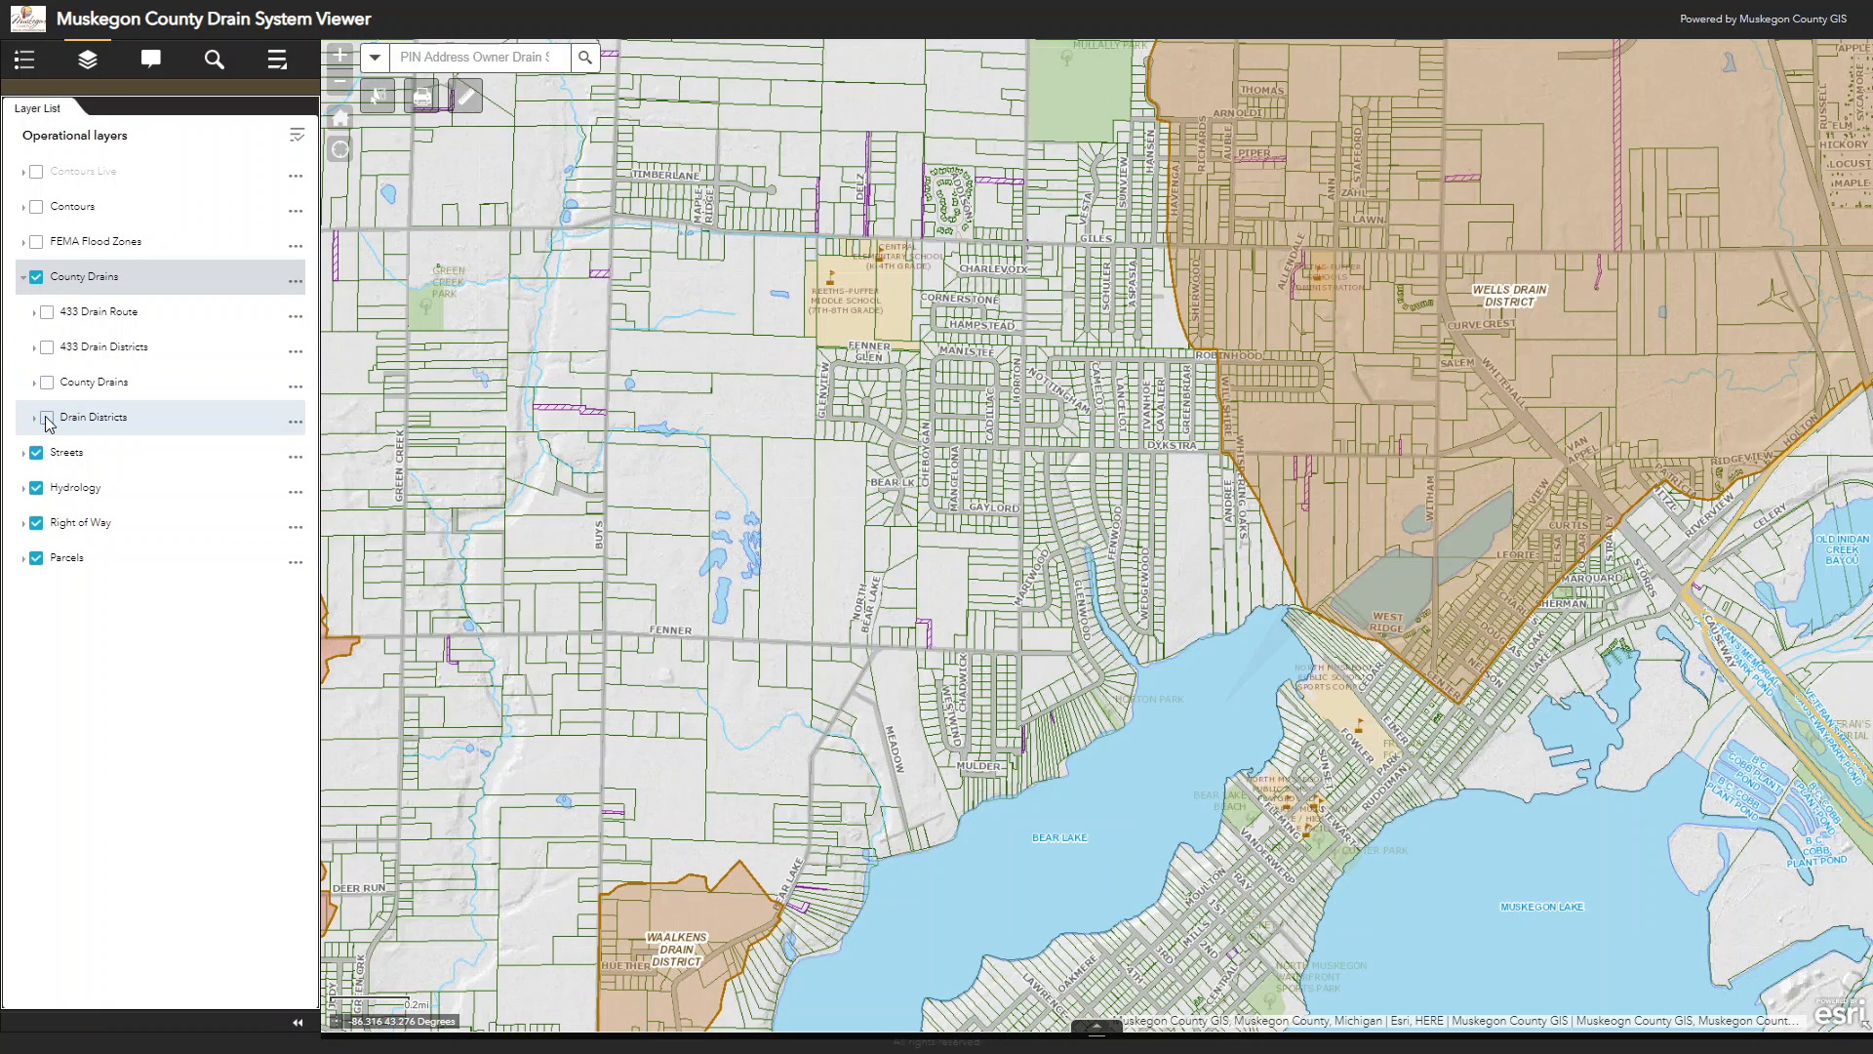
Step: Show all four County Drains sublayers on the map again
left_click(46, 417)
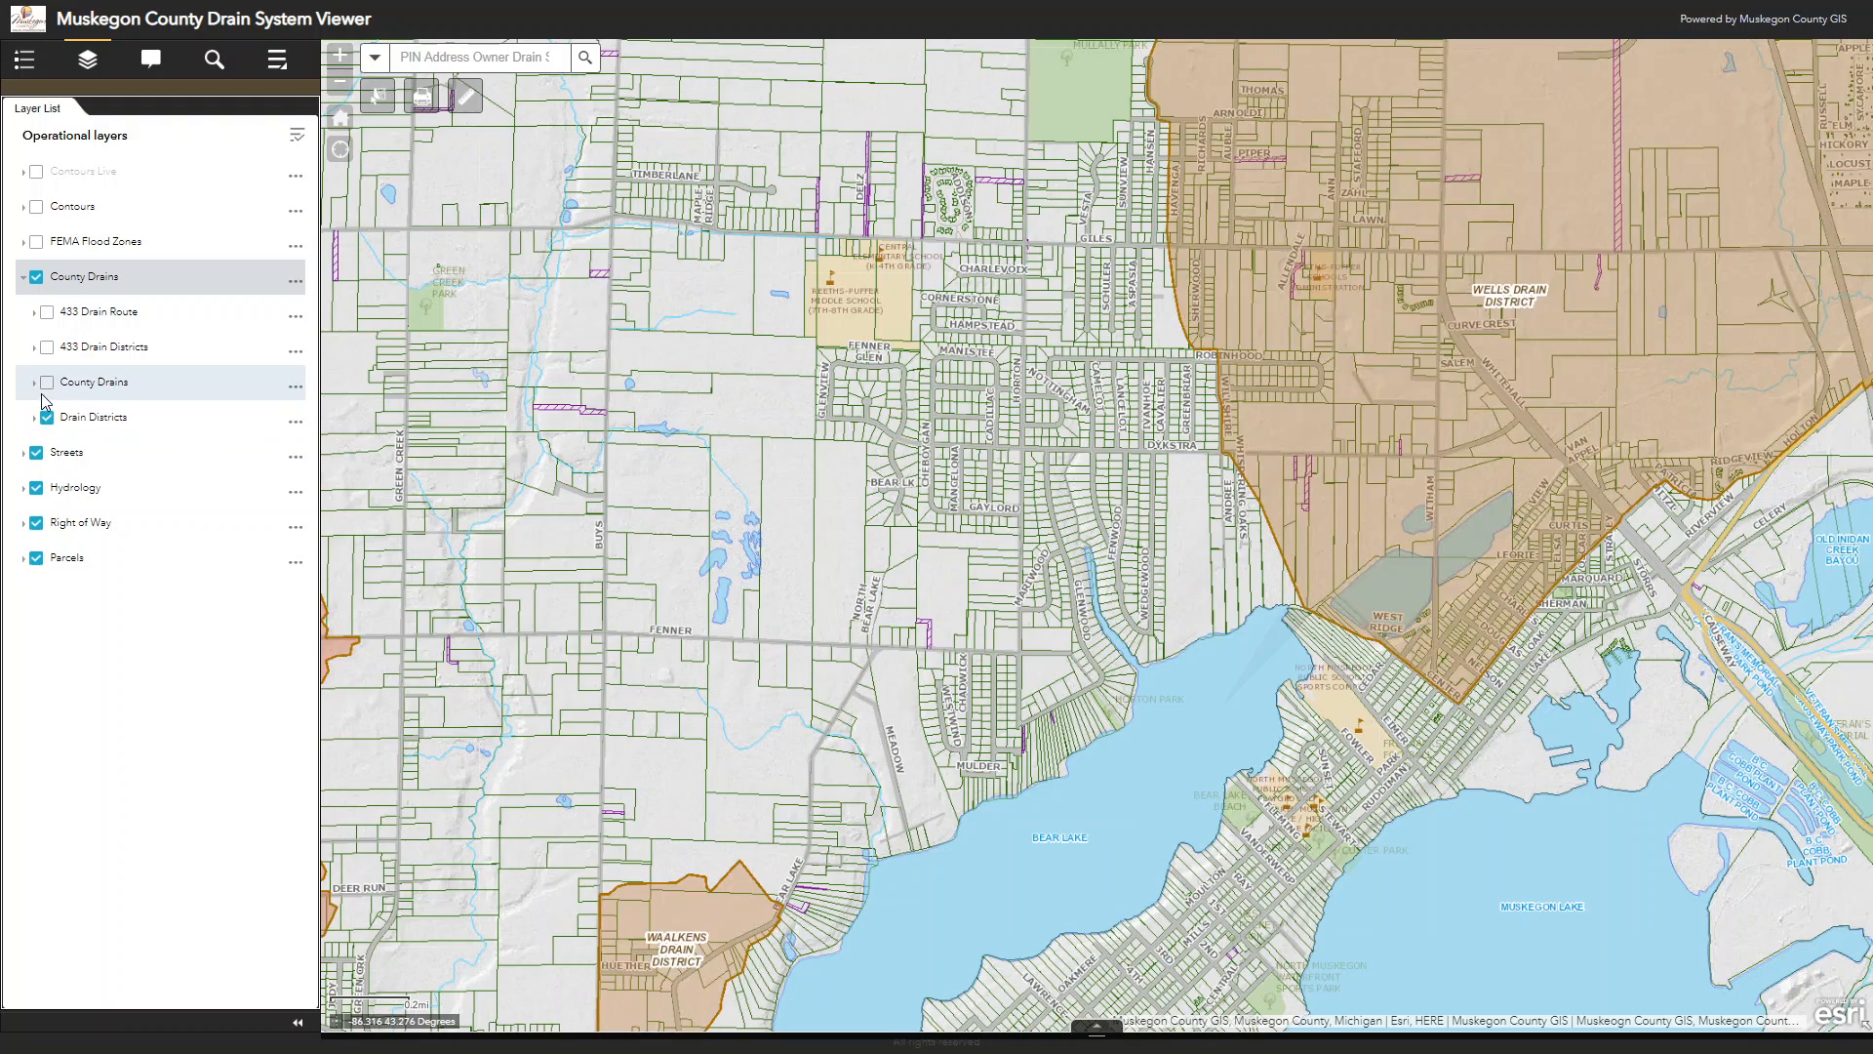
left_click(46, 383)
left_click(46, 348)
left_click(46, 312)
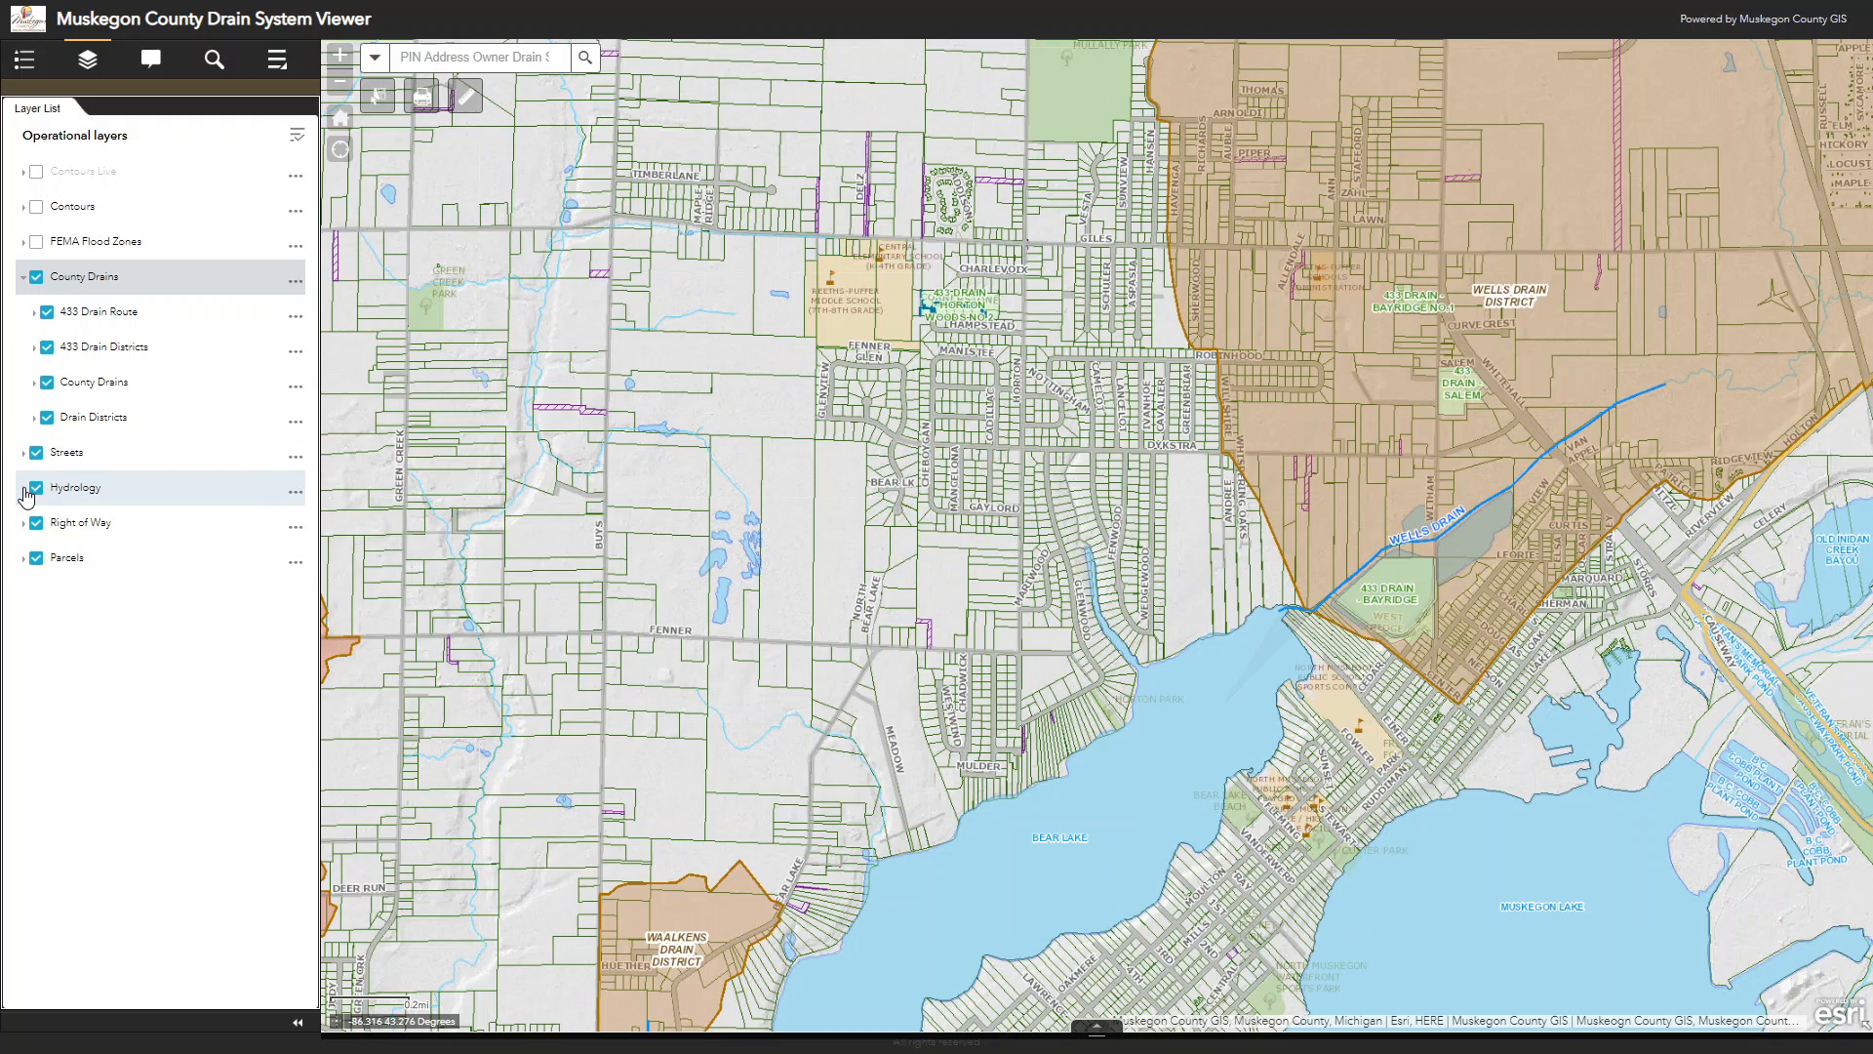
Step: View the sublayers contained in the Hydrology, Right of Way and Parcels layers
left_click(24, 489)
left_click(24, 489)
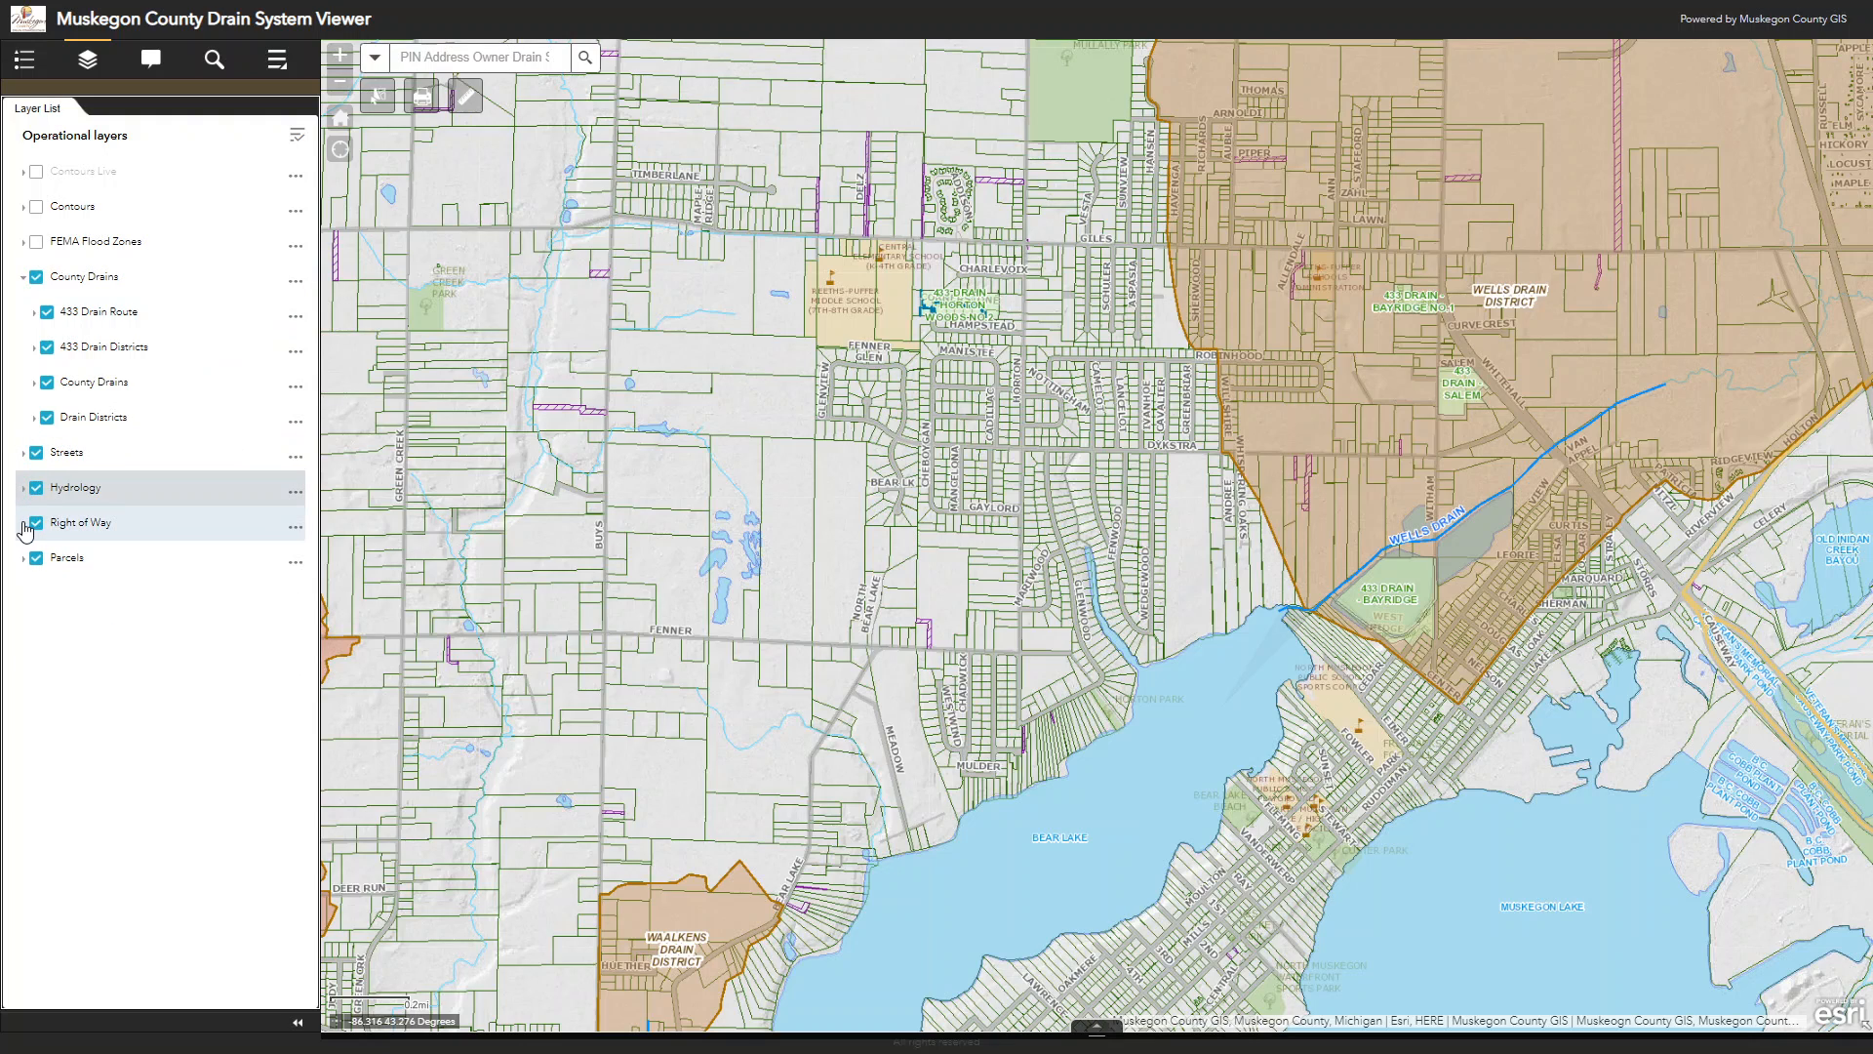
left_click(24, 524)
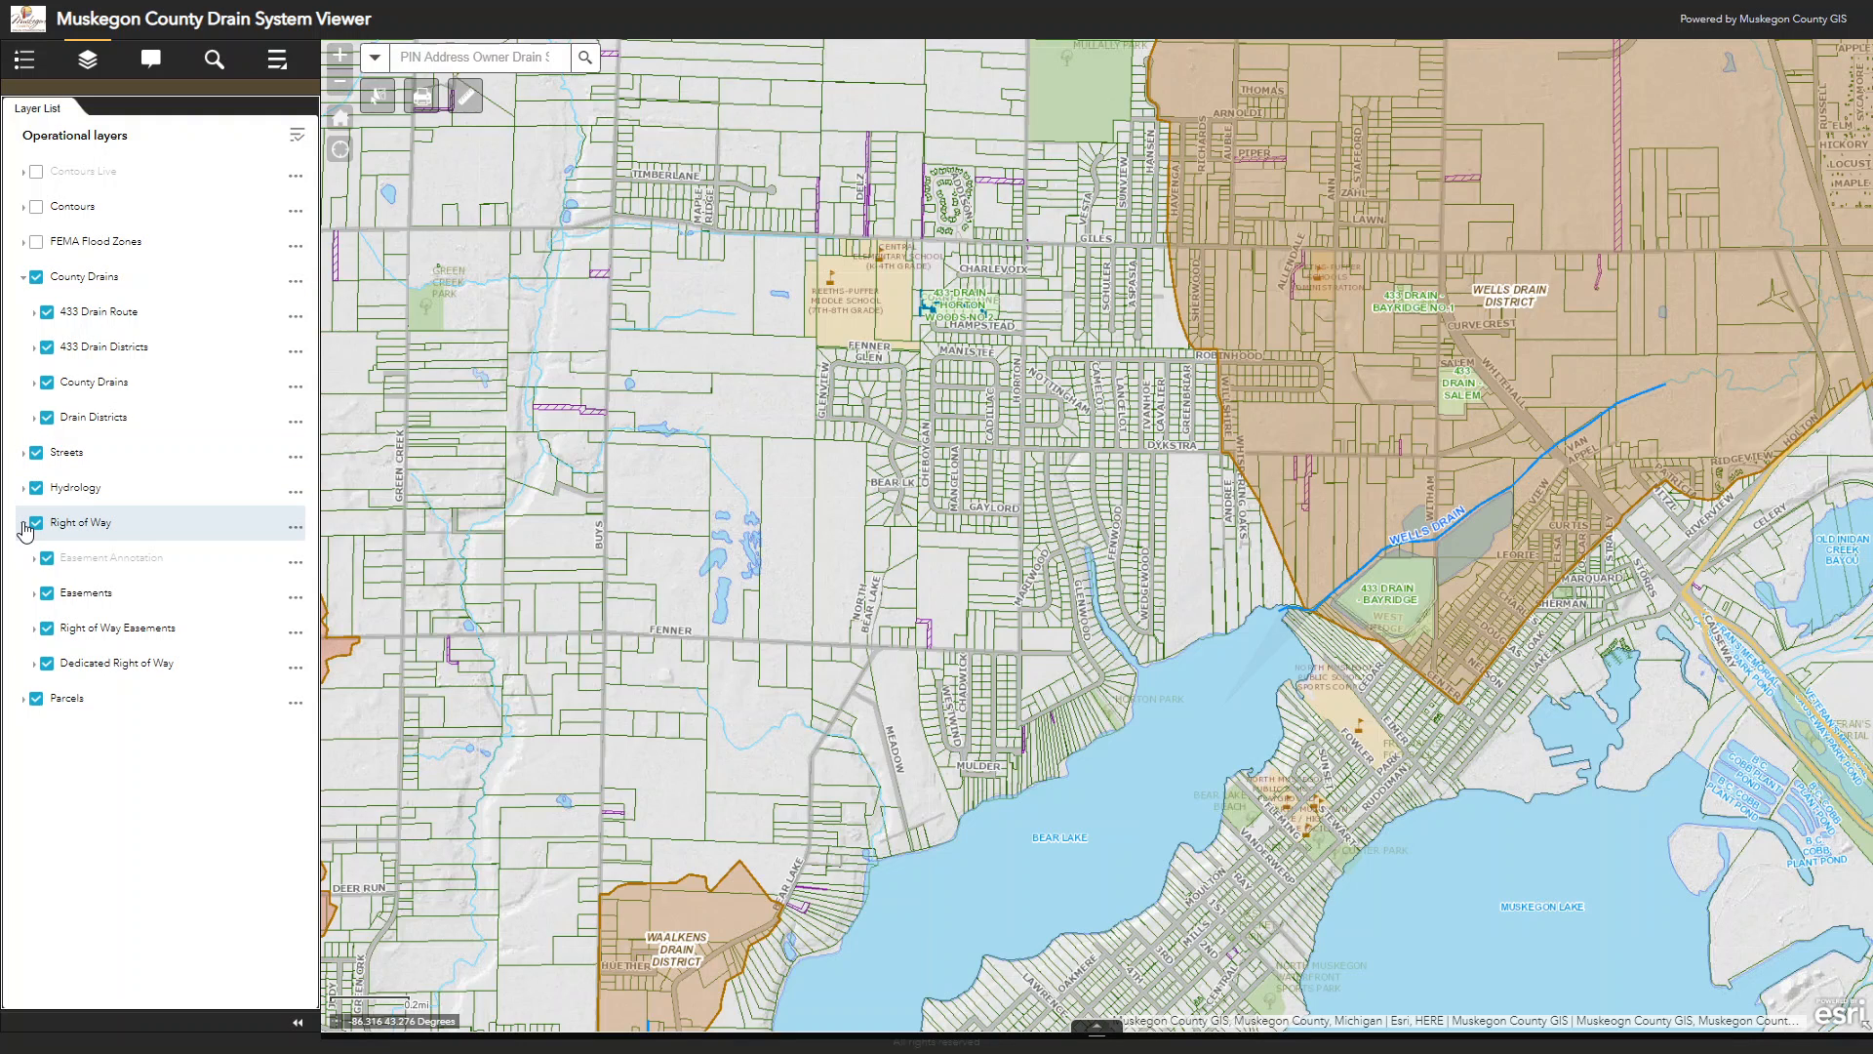
left_click(24, 524)
left_click(24, 559)
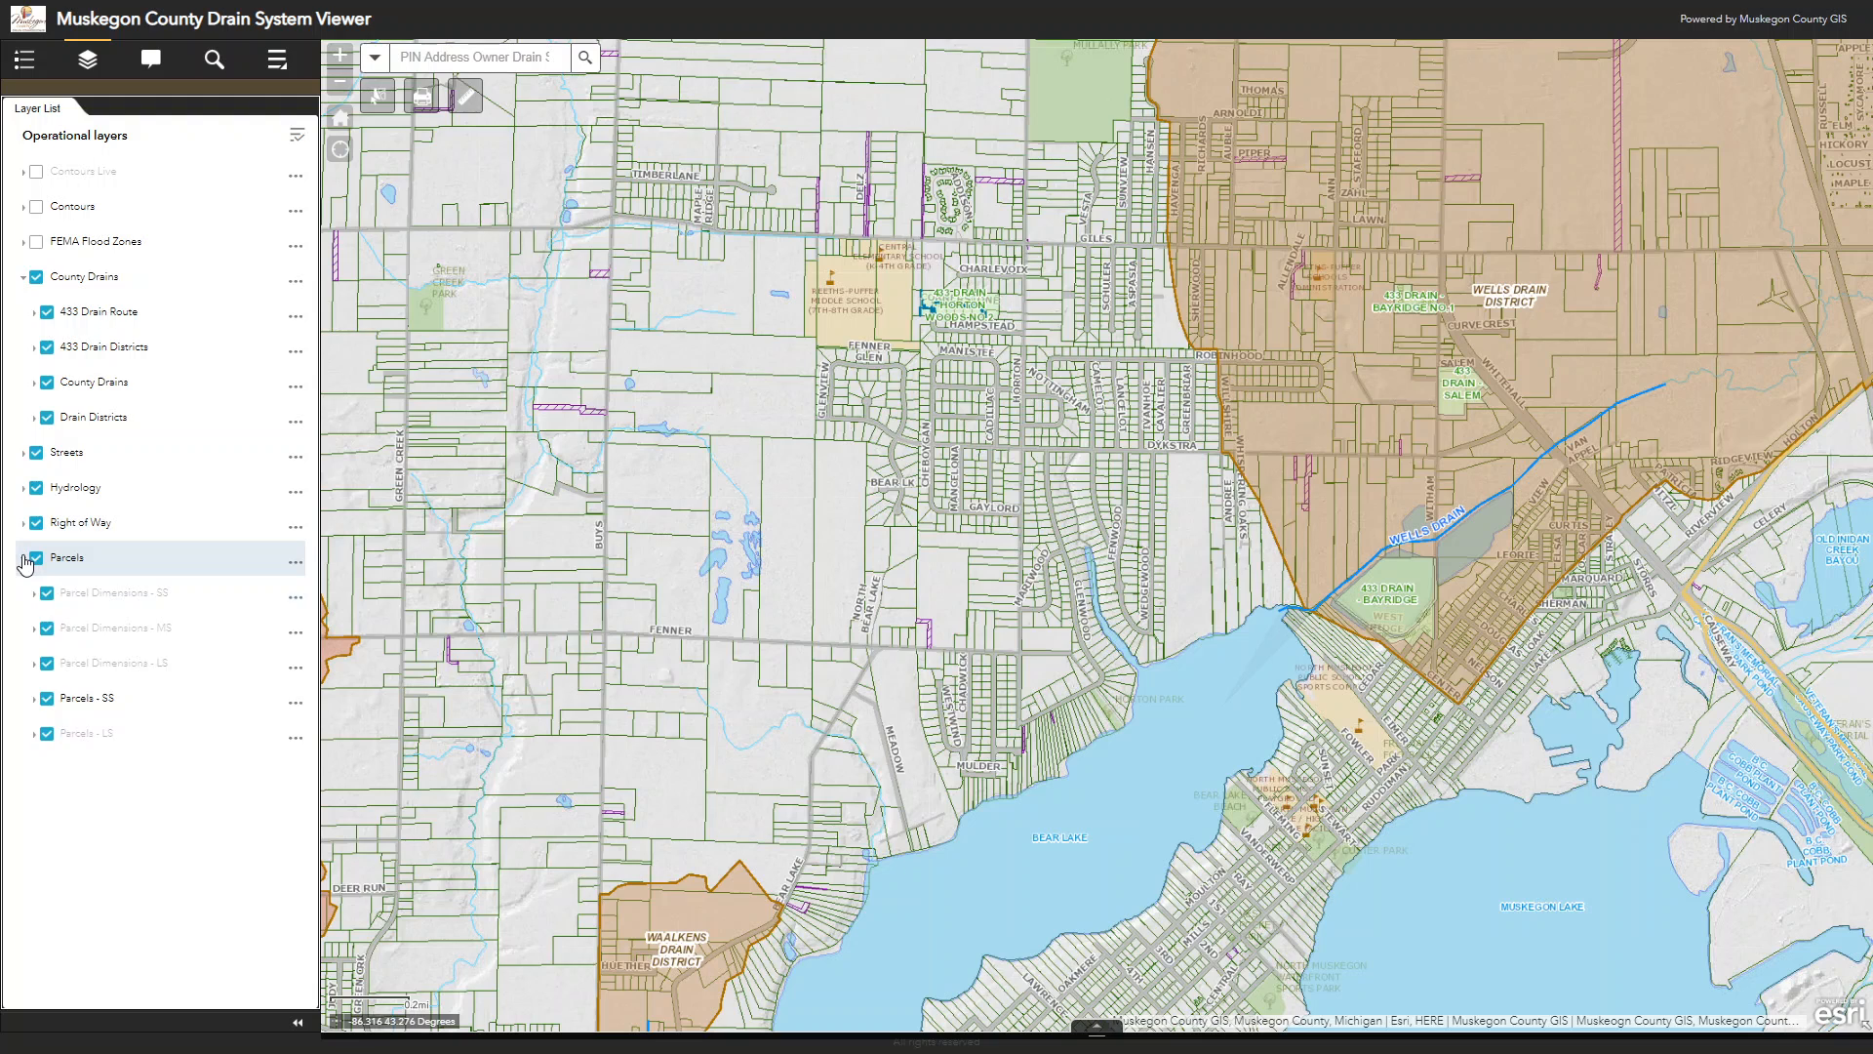
Step: Examine the parcel lines and dimensions at close range just south of Gaylord street
scroll(926, 537, "up", 1)
scroll(927, 532, "up", 5)
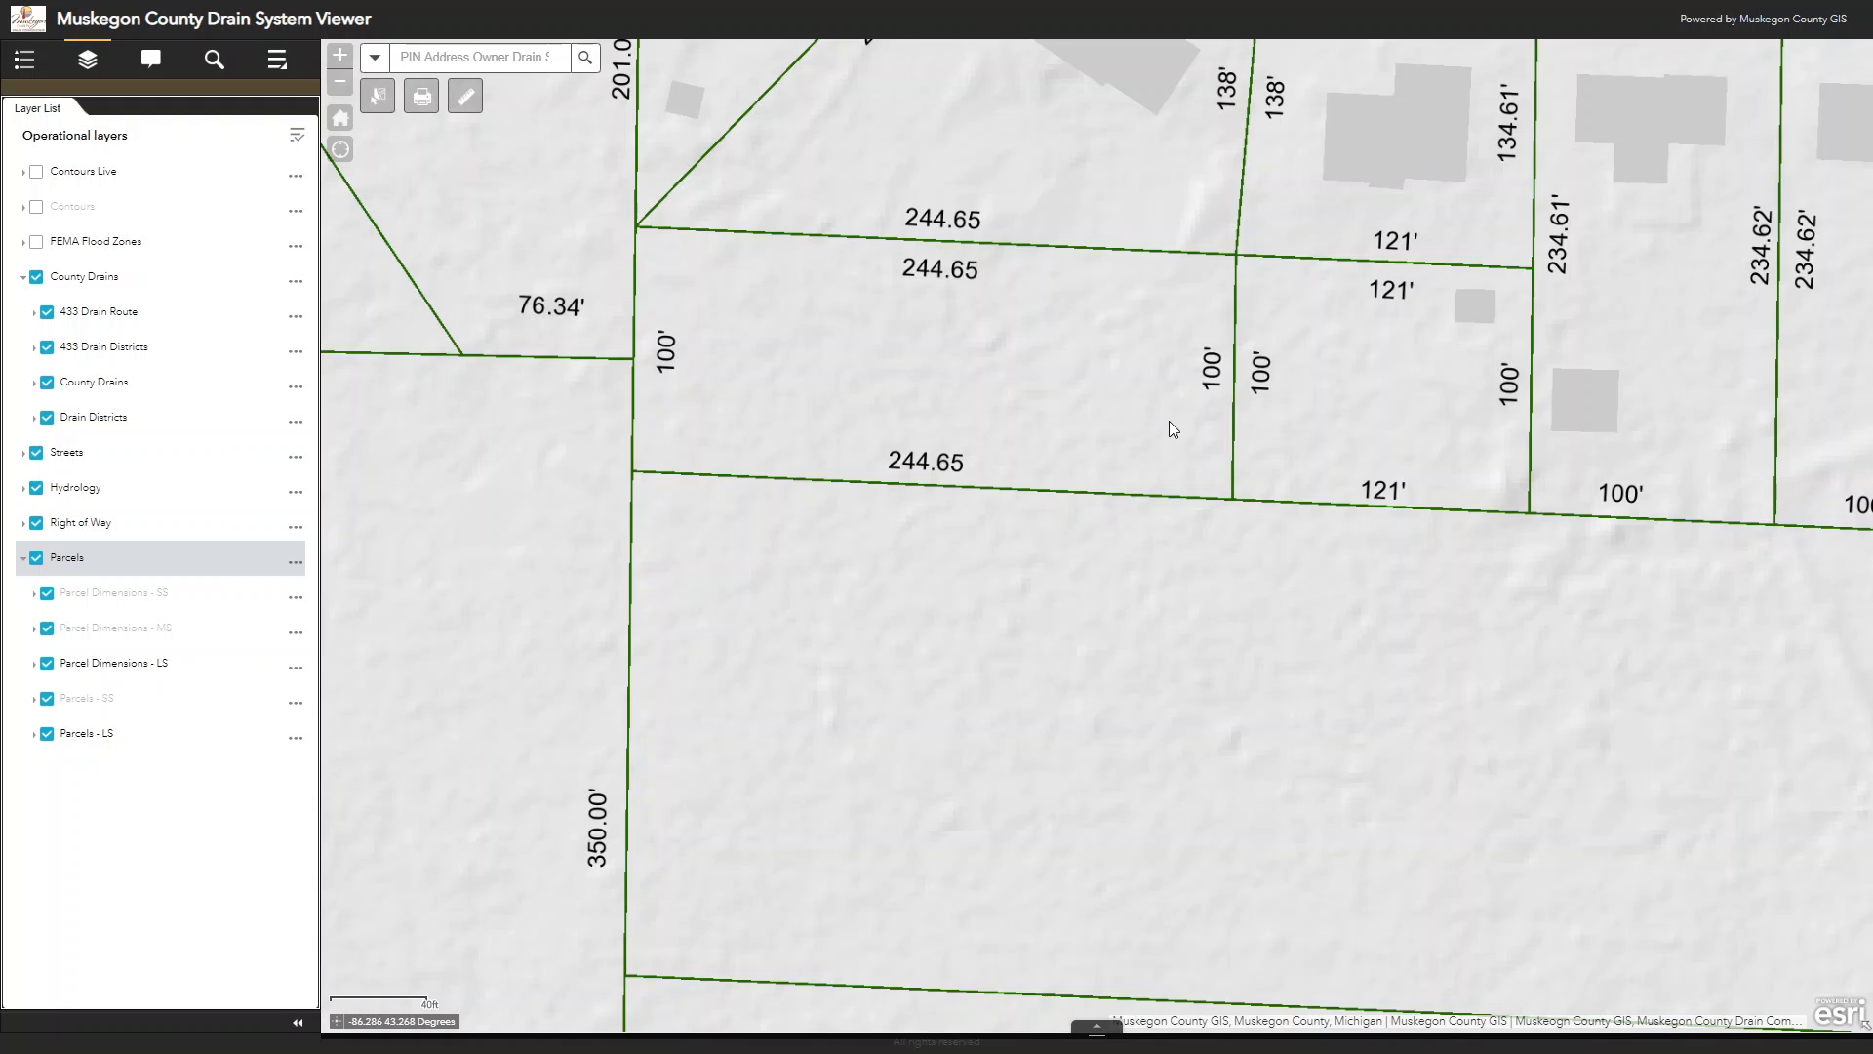
scroll(1169, 420, "down", 3)
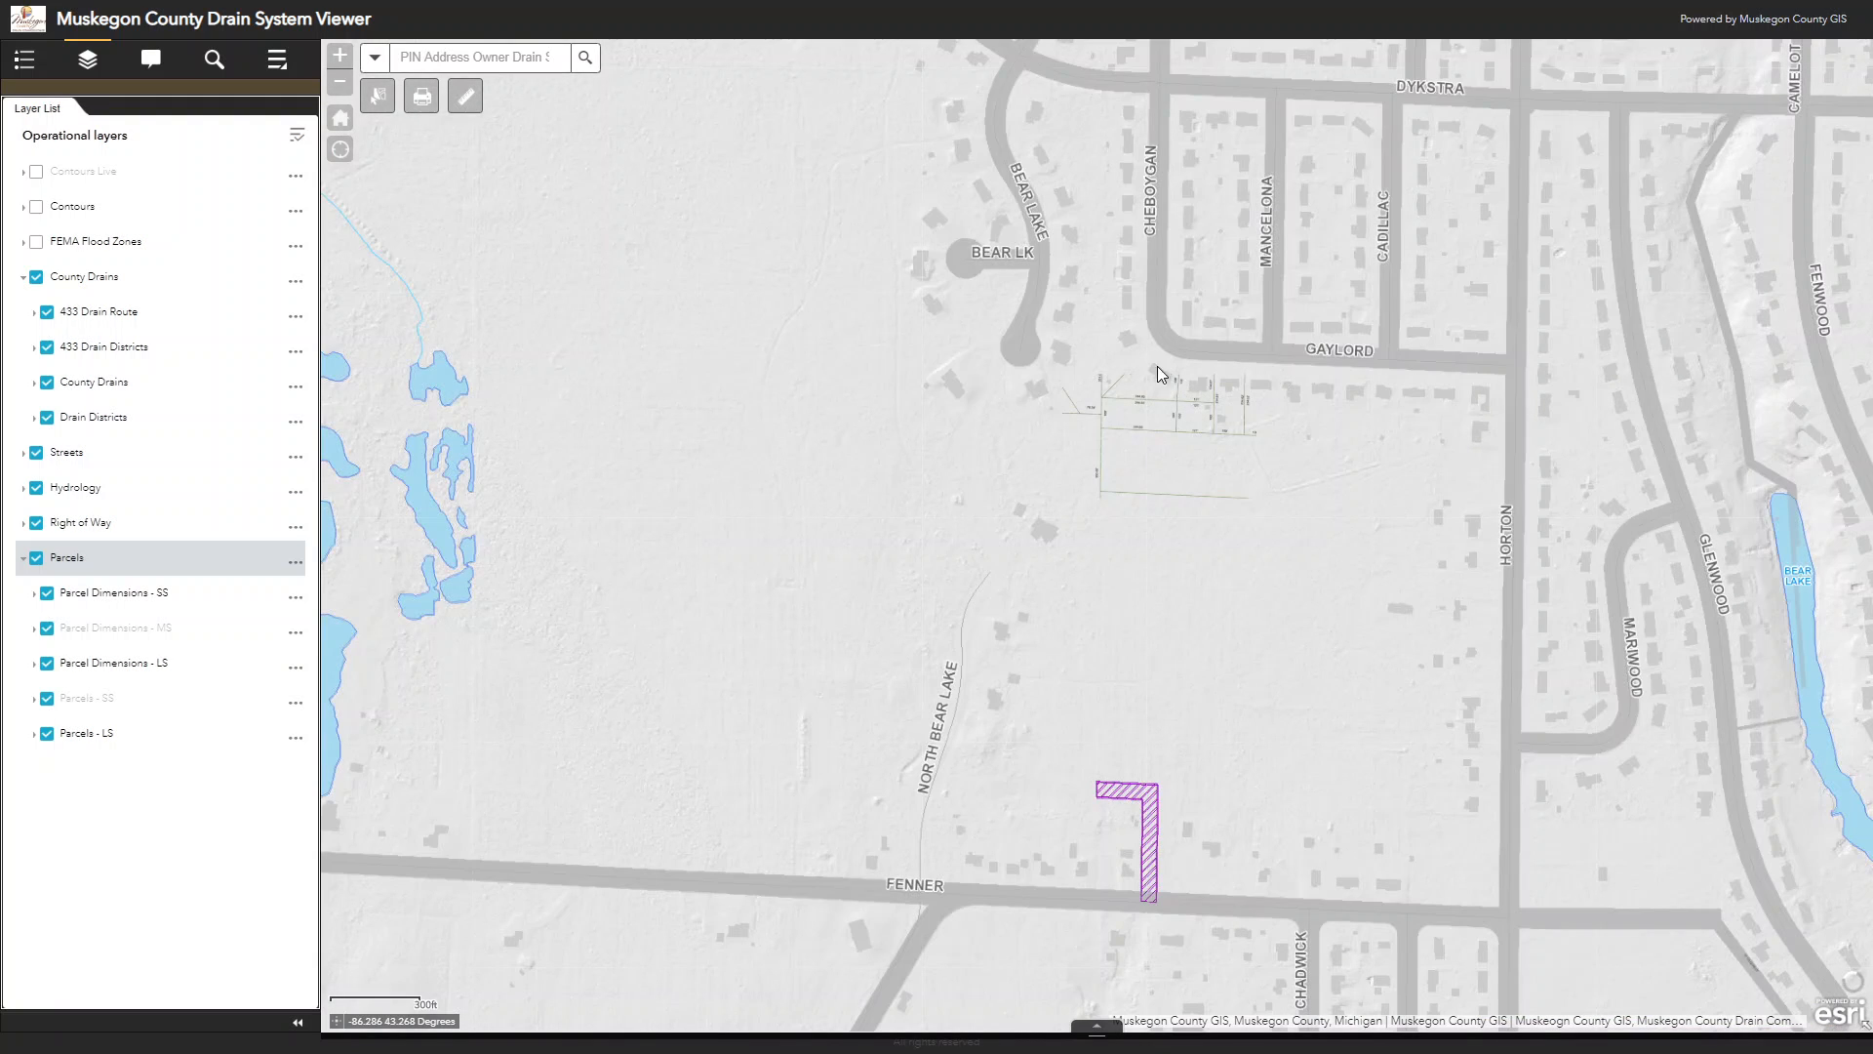
Step: Return the map to its default county-wide extent and collapse the Parcels and County Drains layer groups
left_click(340, 117)
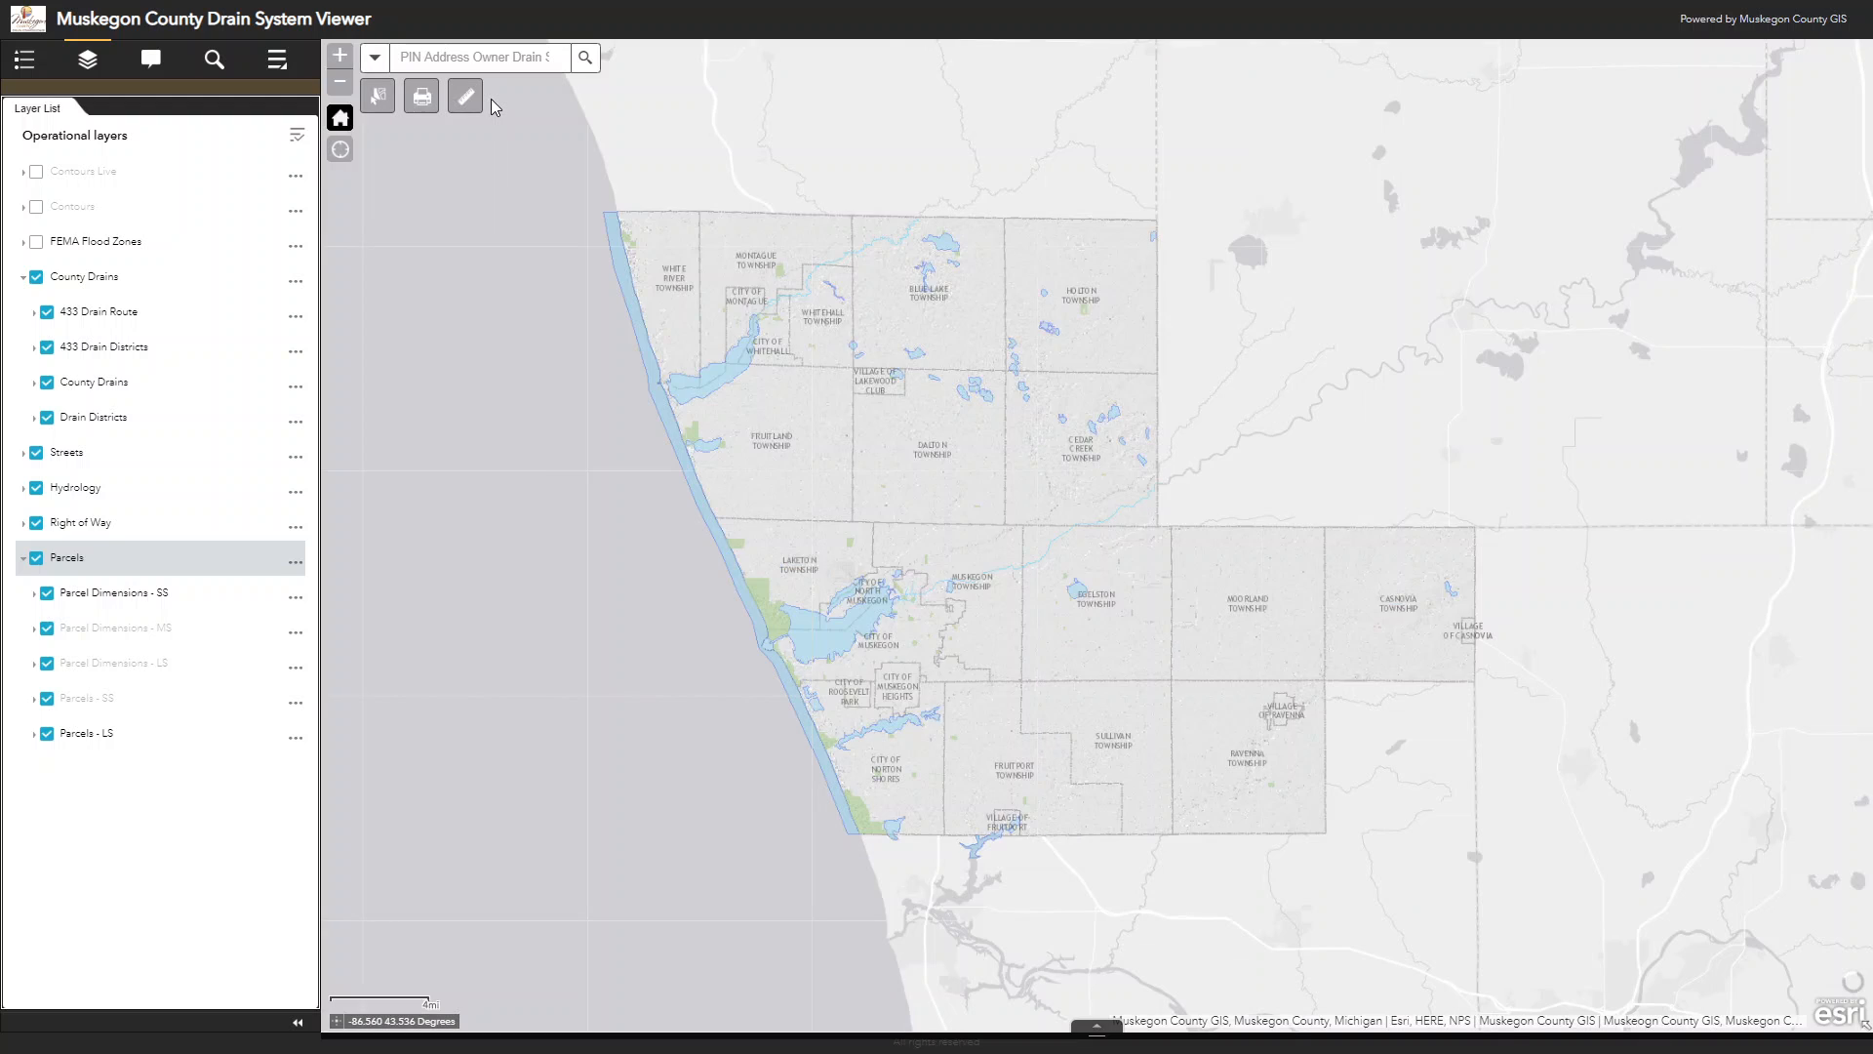
left_click(22, 558)
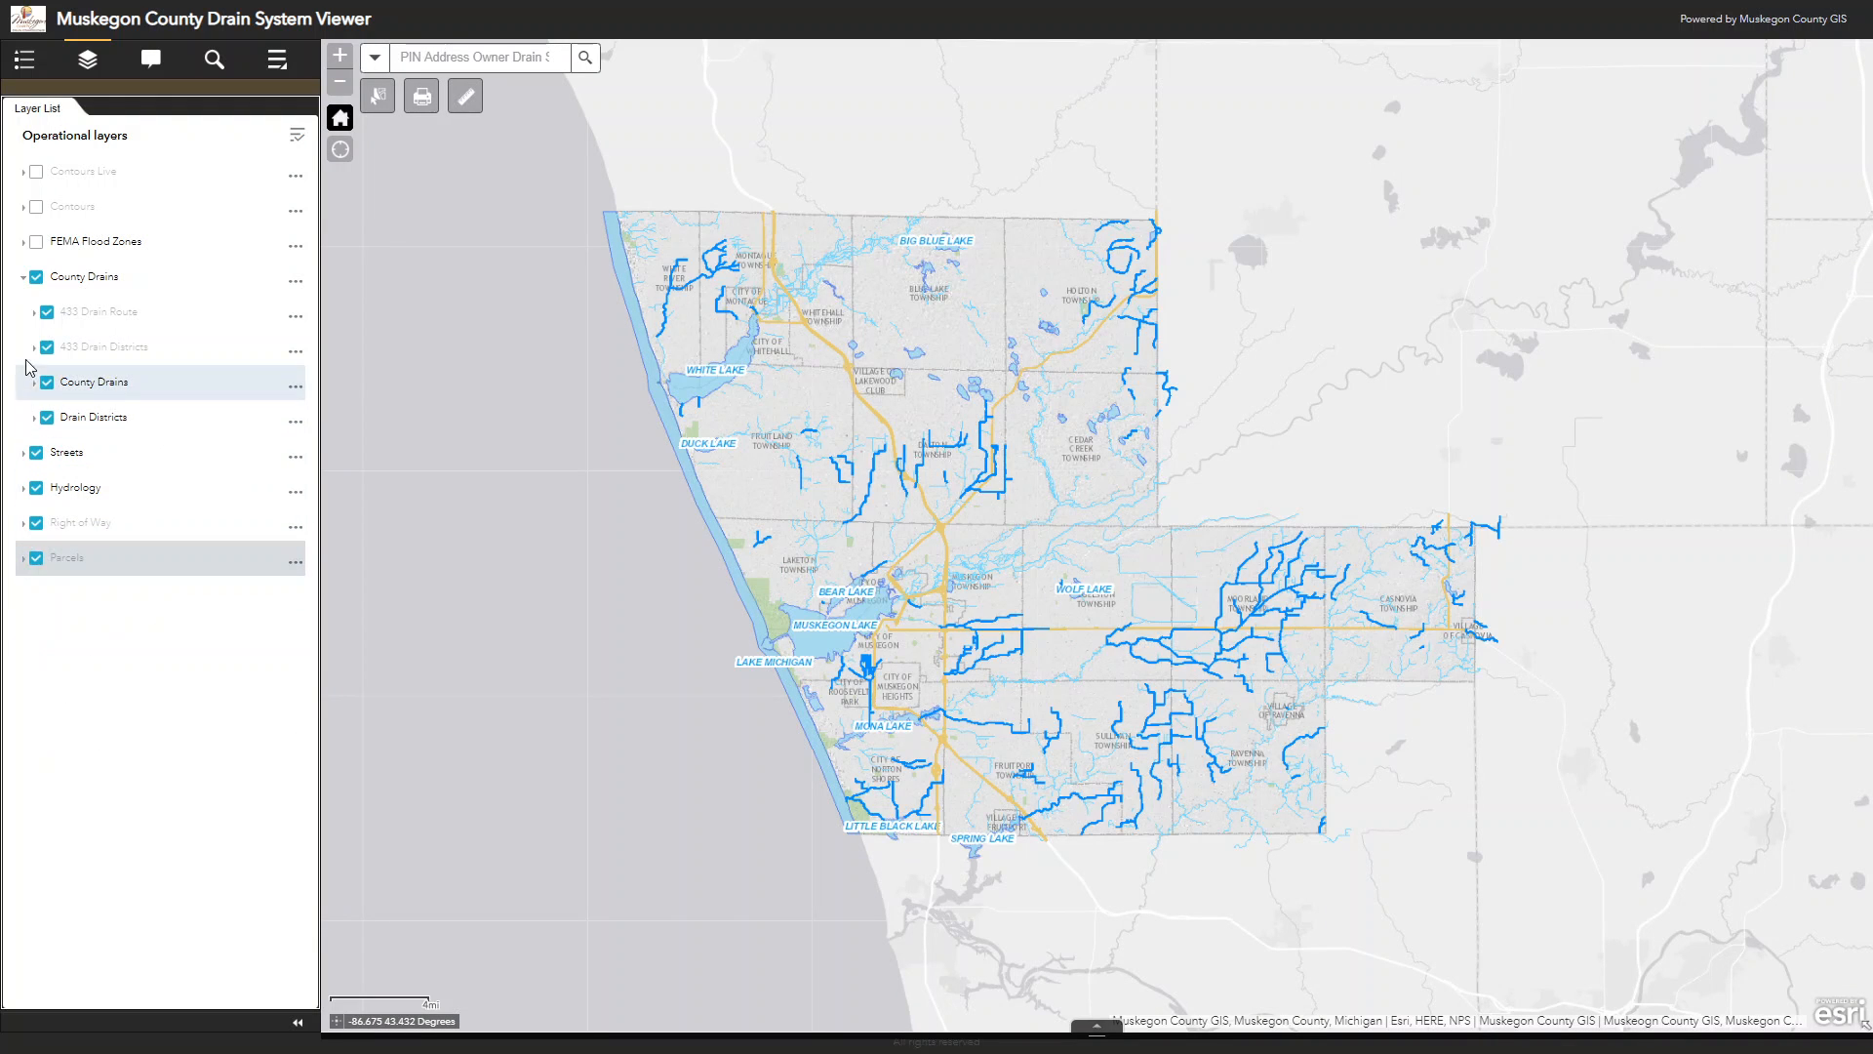
left_click(23, 280)
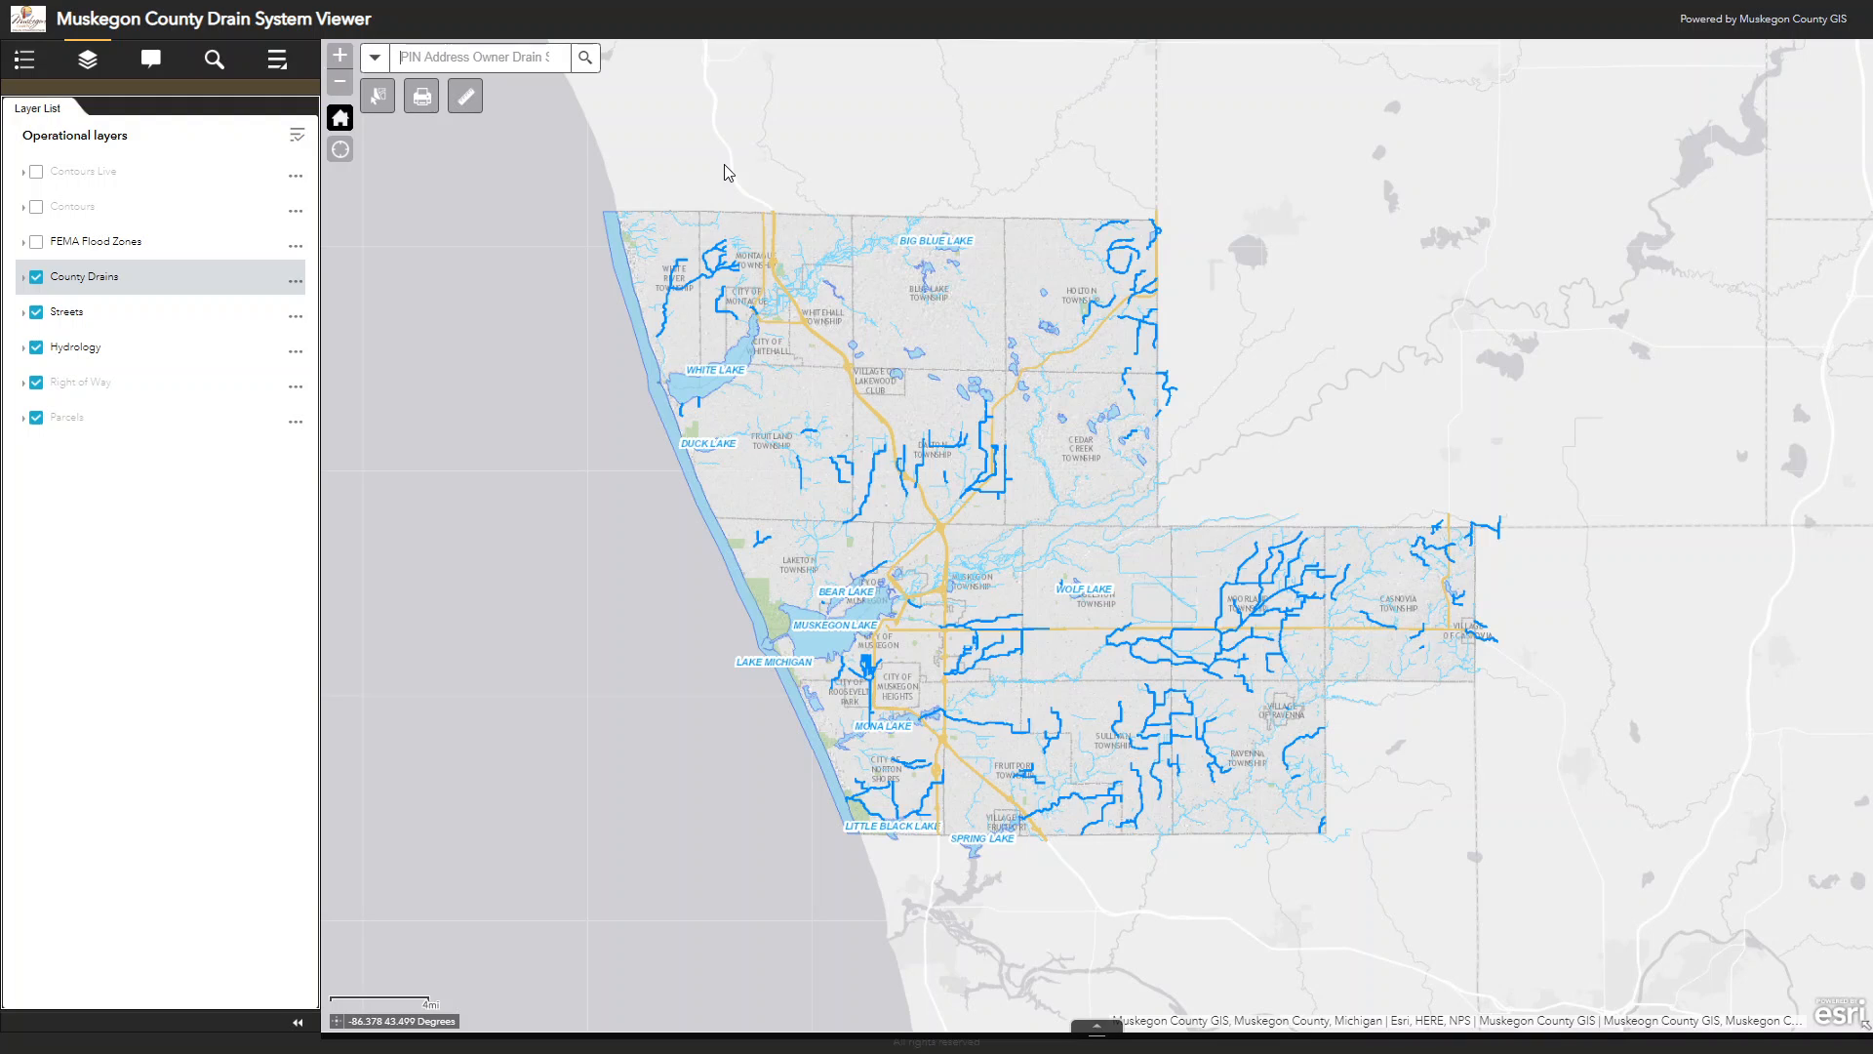
Step: Search for the drain district named Chaddock and show the matching district on the map
type("q")
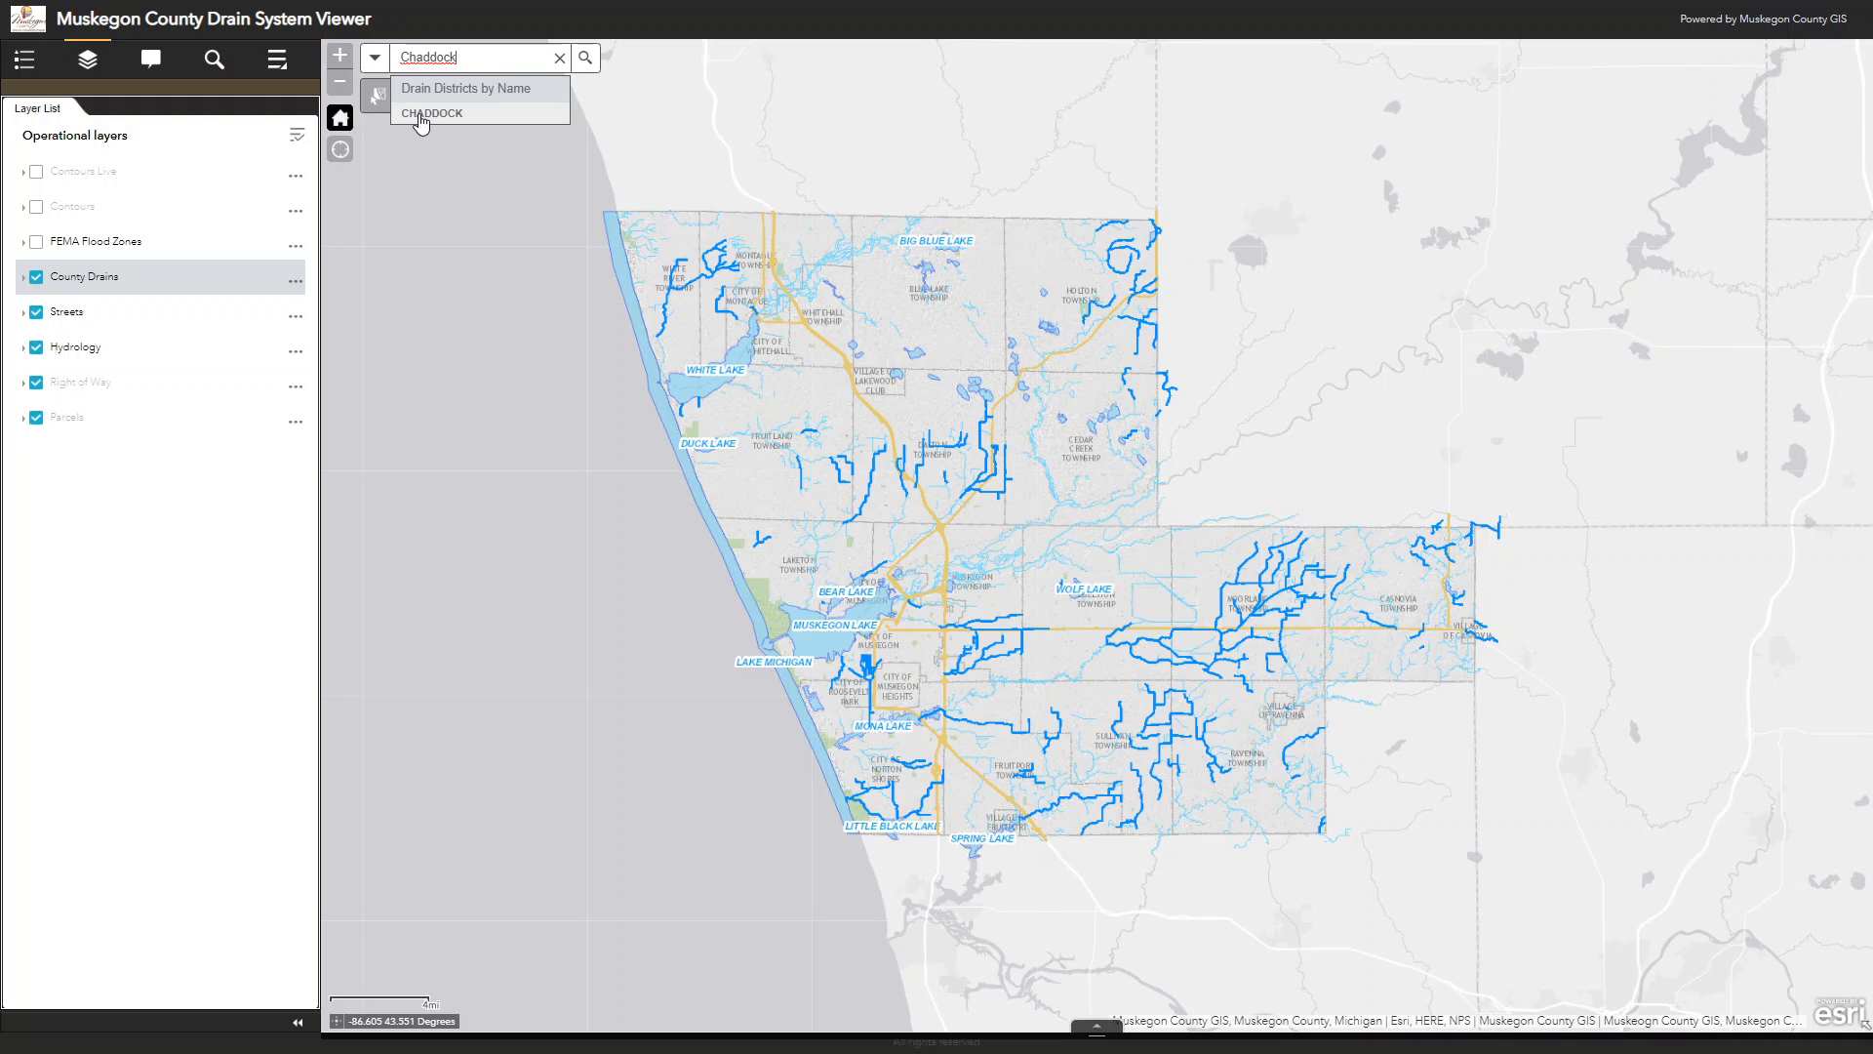
left_click(422, 114)
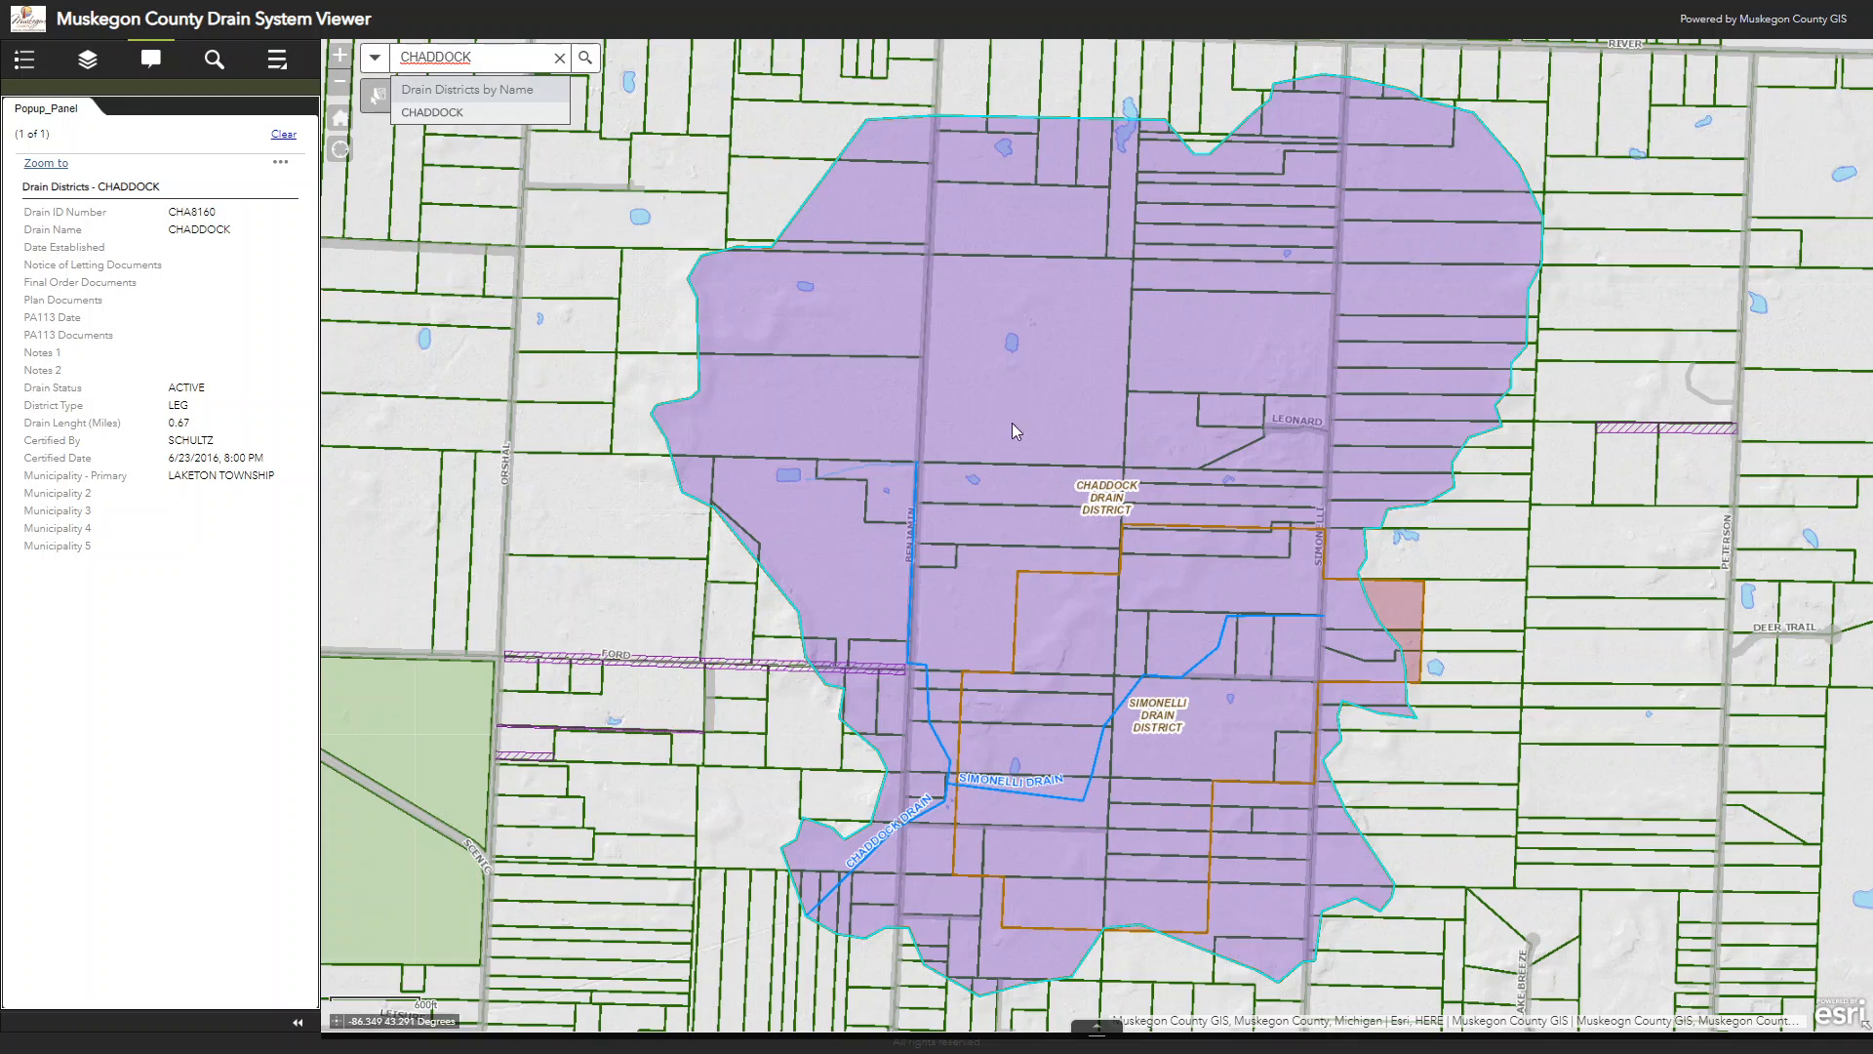
left_click(997, 230)
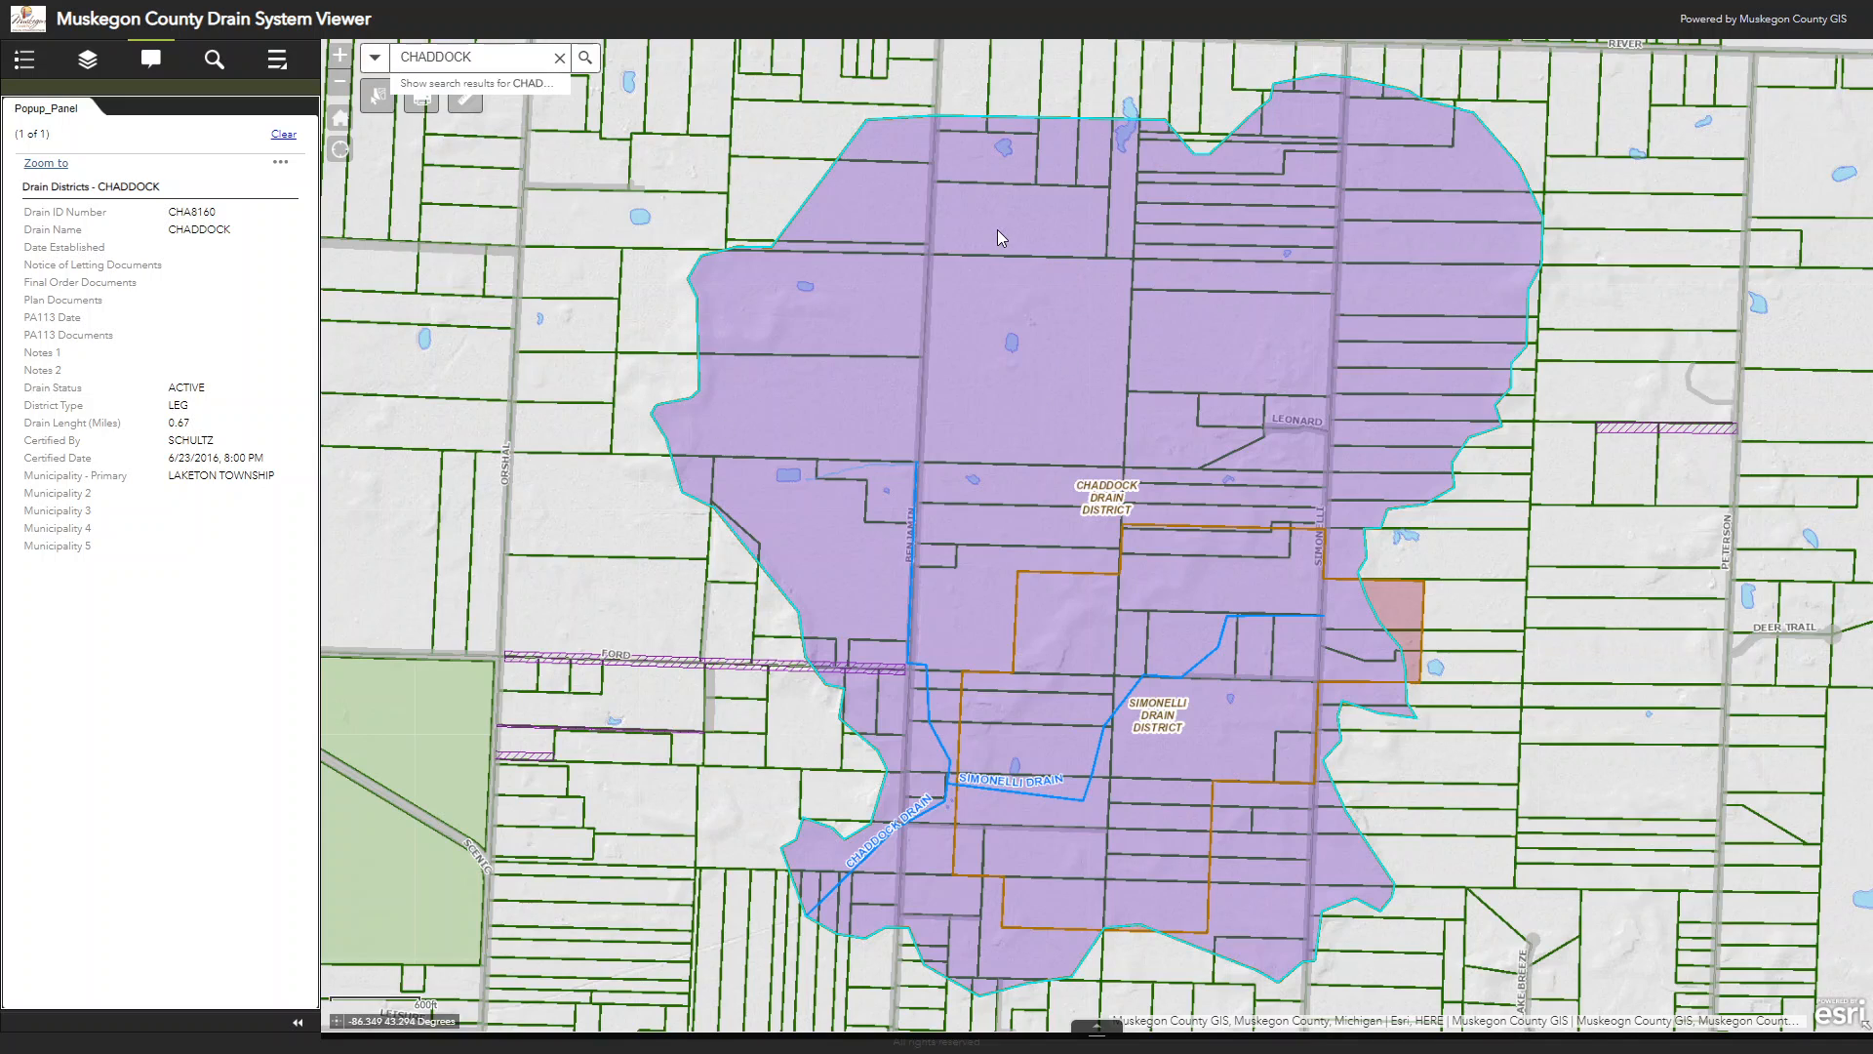
Step: Deselect the Chaddock drain district and identify it again directly on the map to view its attributes
left_click(798, 181)
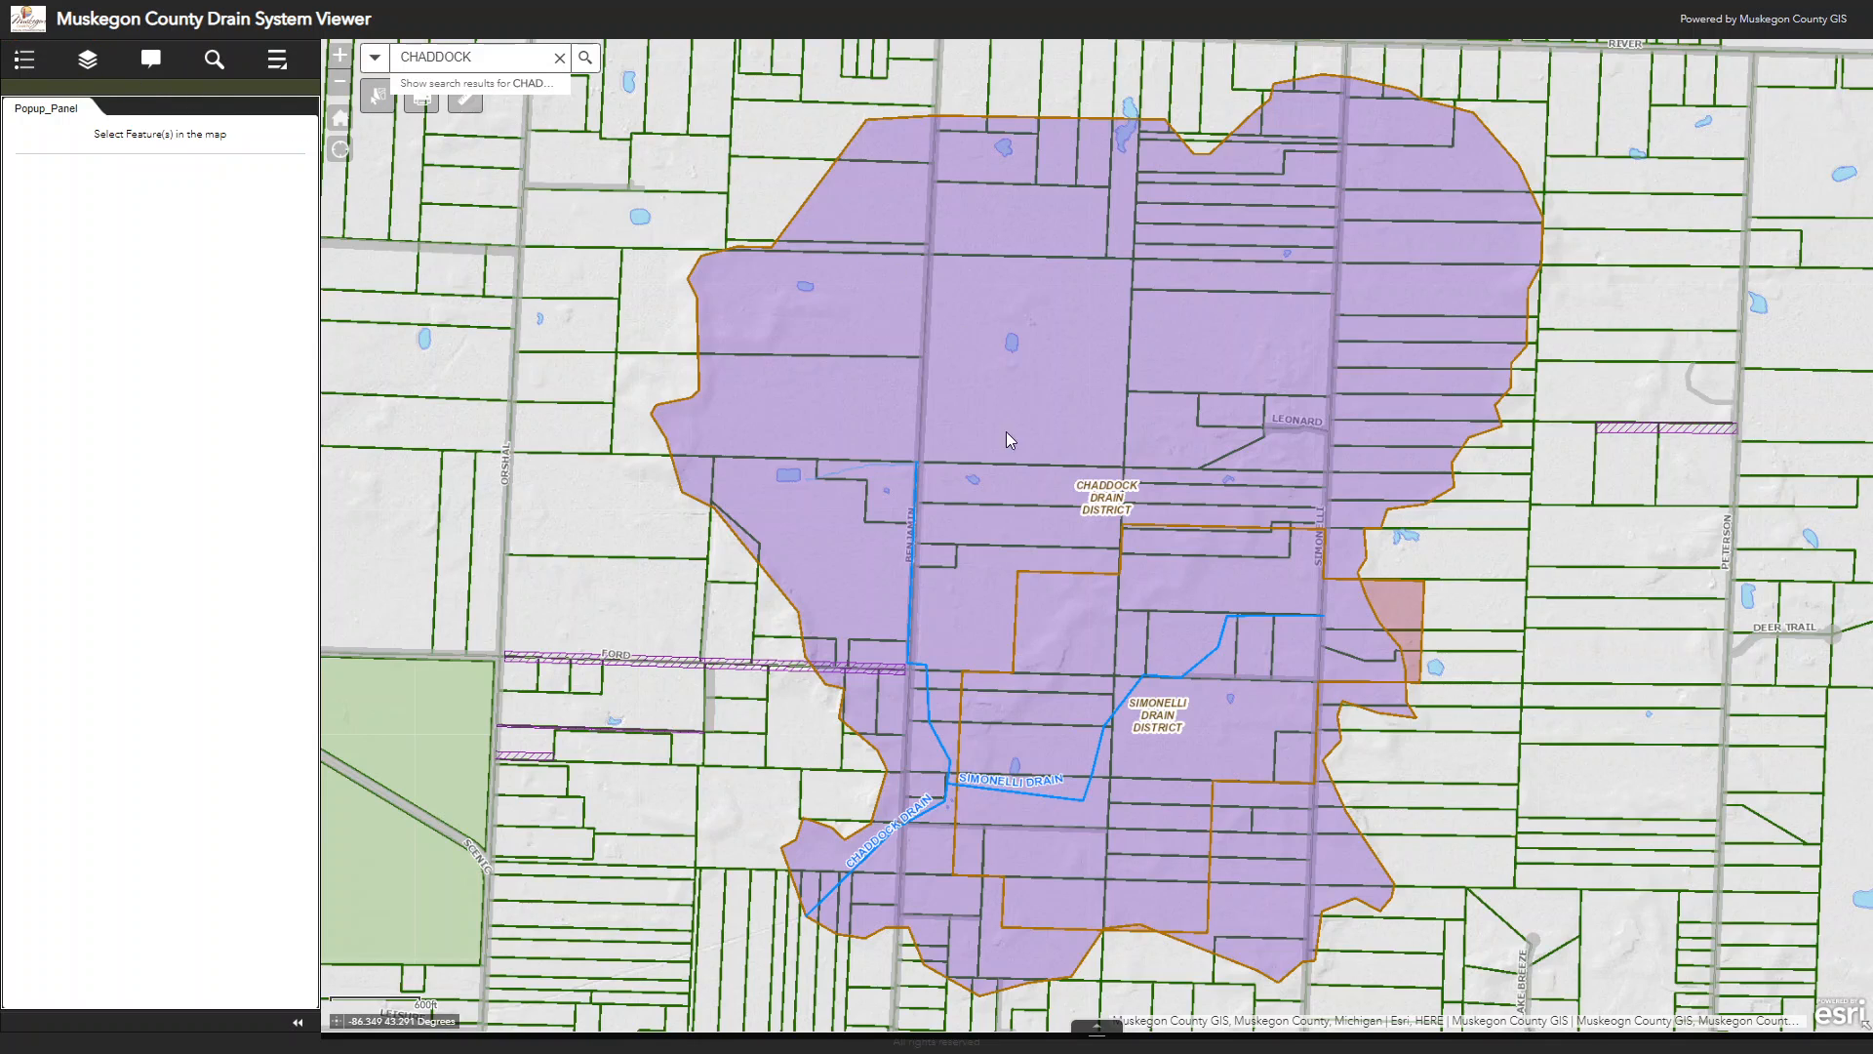
left_click(1286, 256)
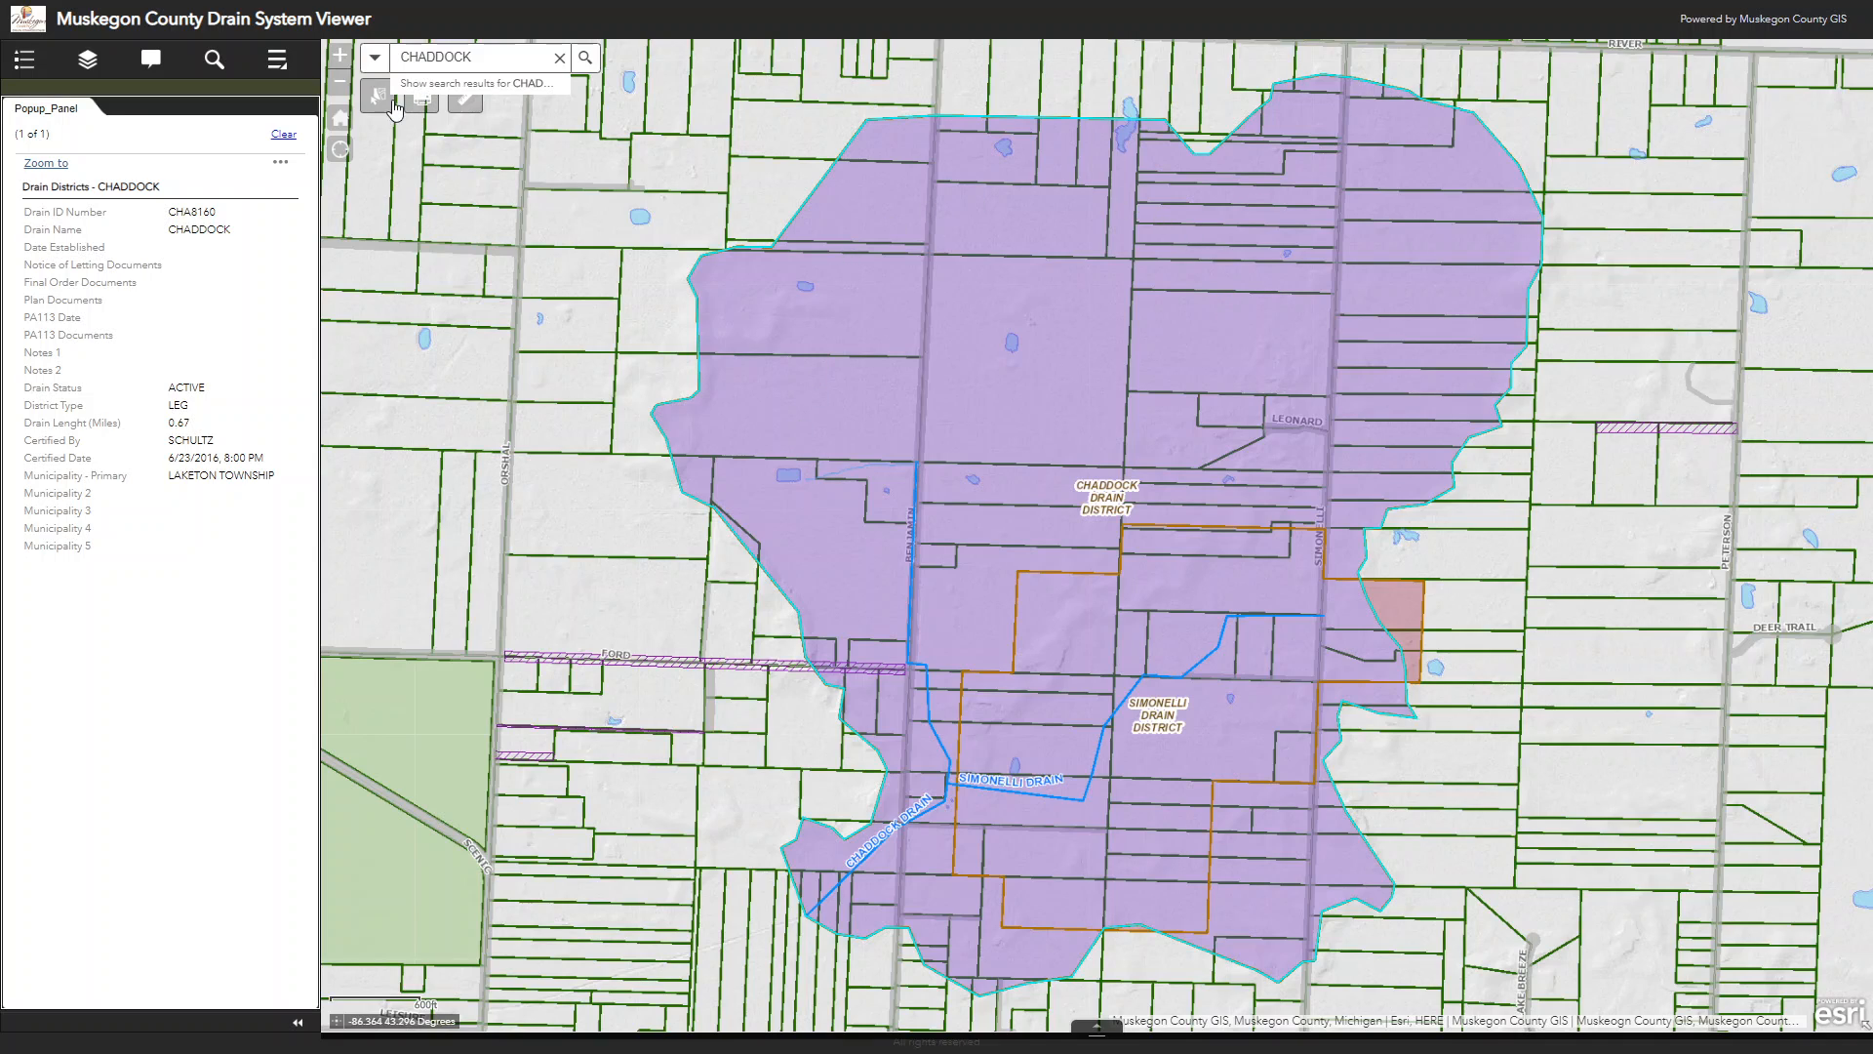
Step: Clear the search text and set the selection tool to select only from the Parcels - LS layer
left_click(559, 58)
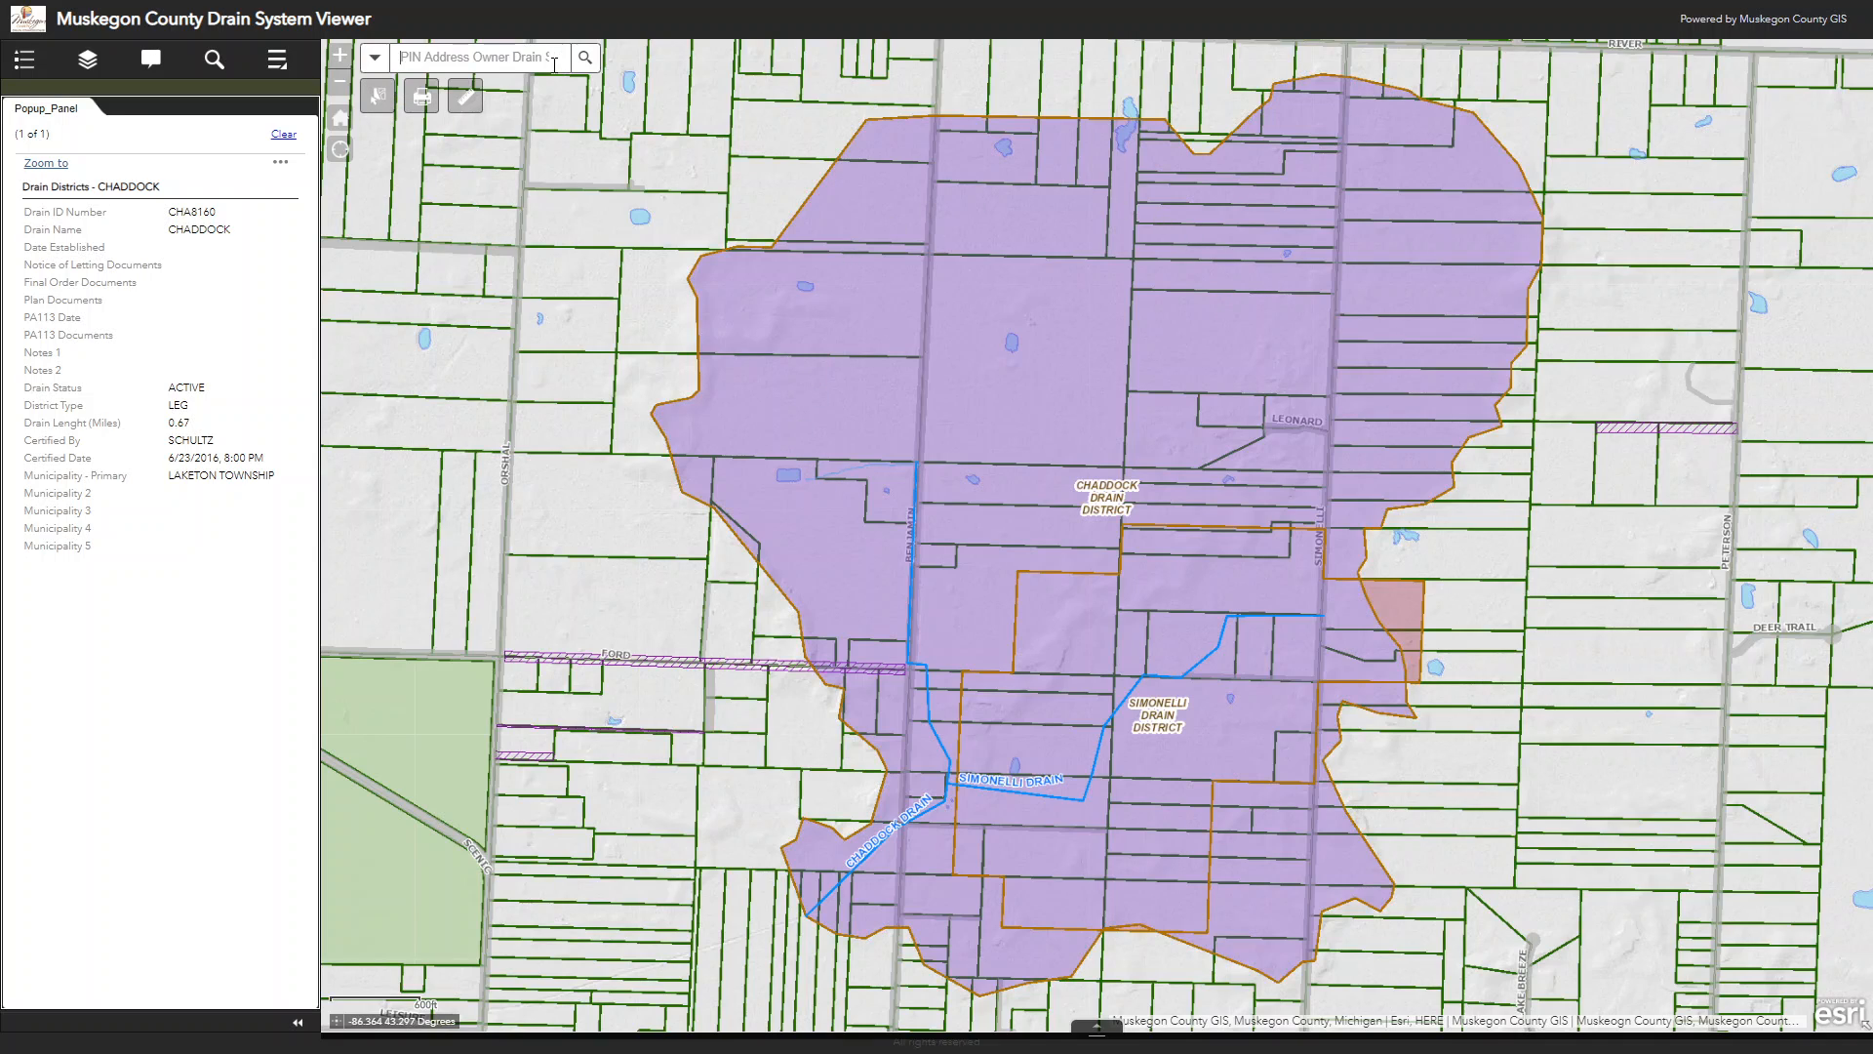
left_click(378, 98)
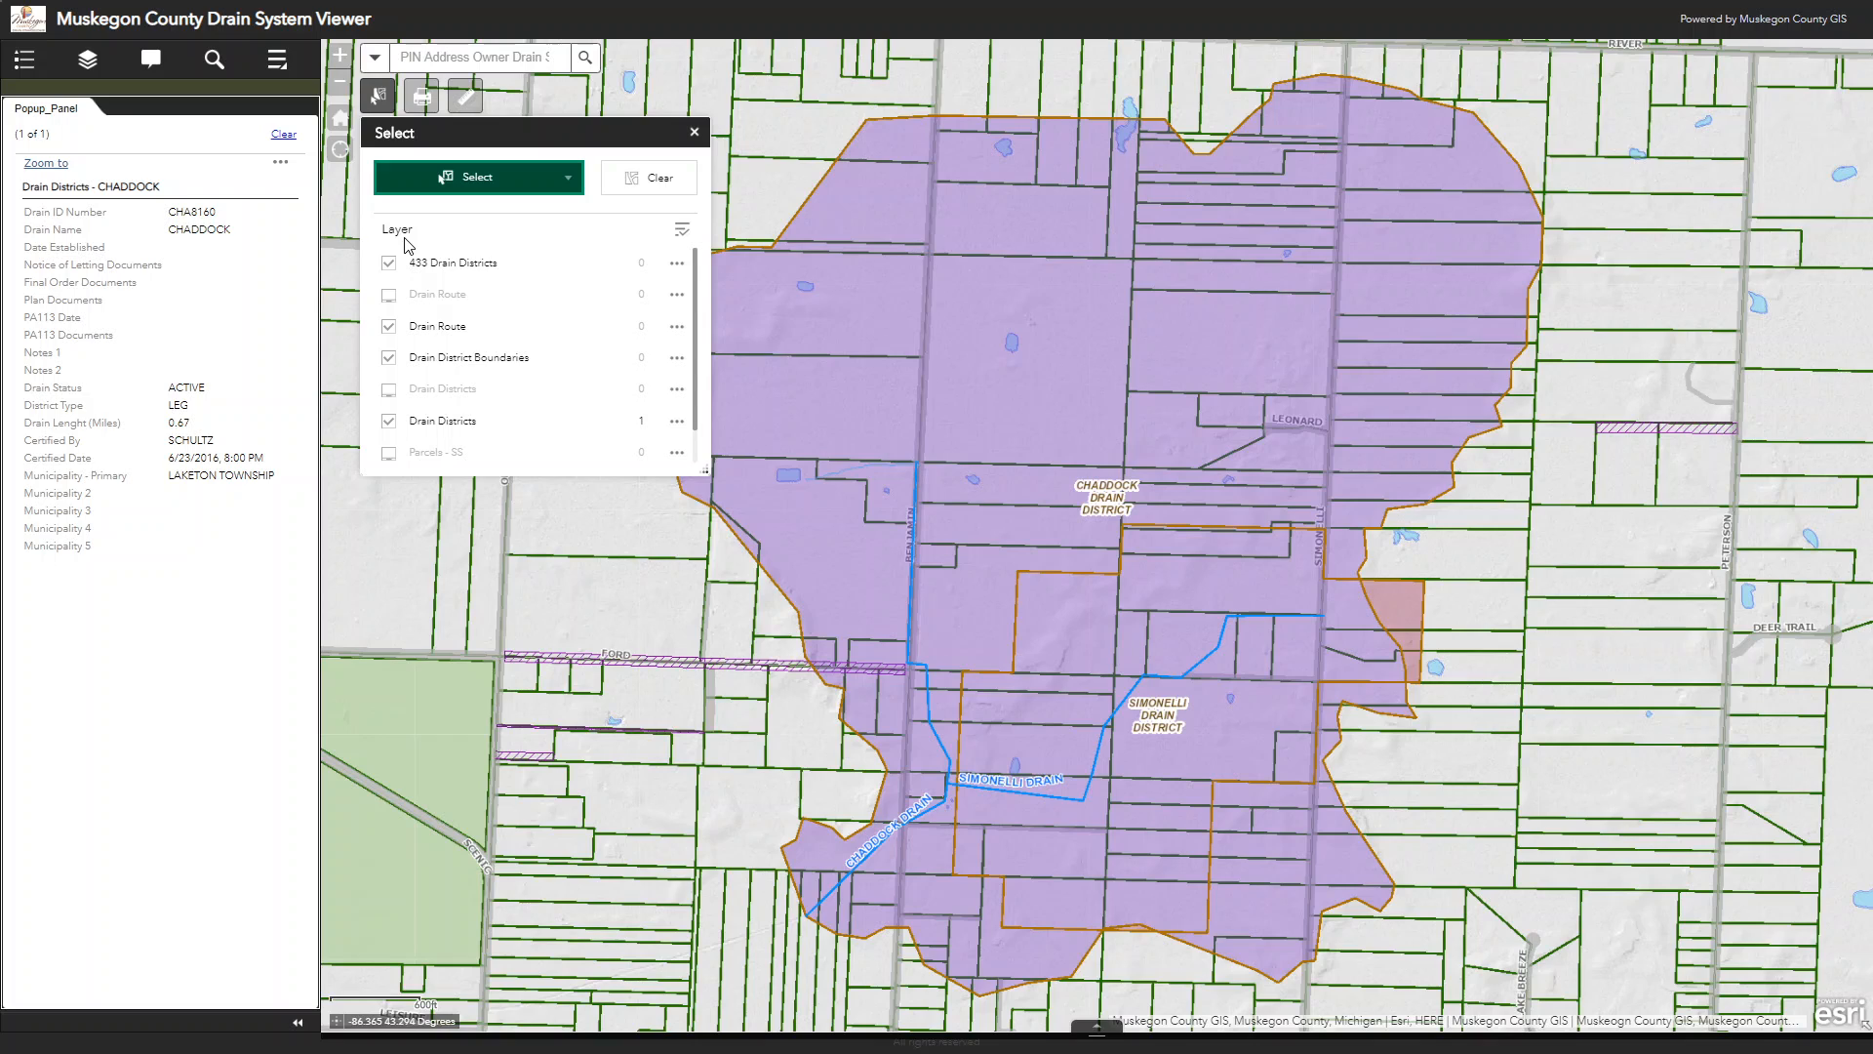
scroll(410, 426, "down", 1)
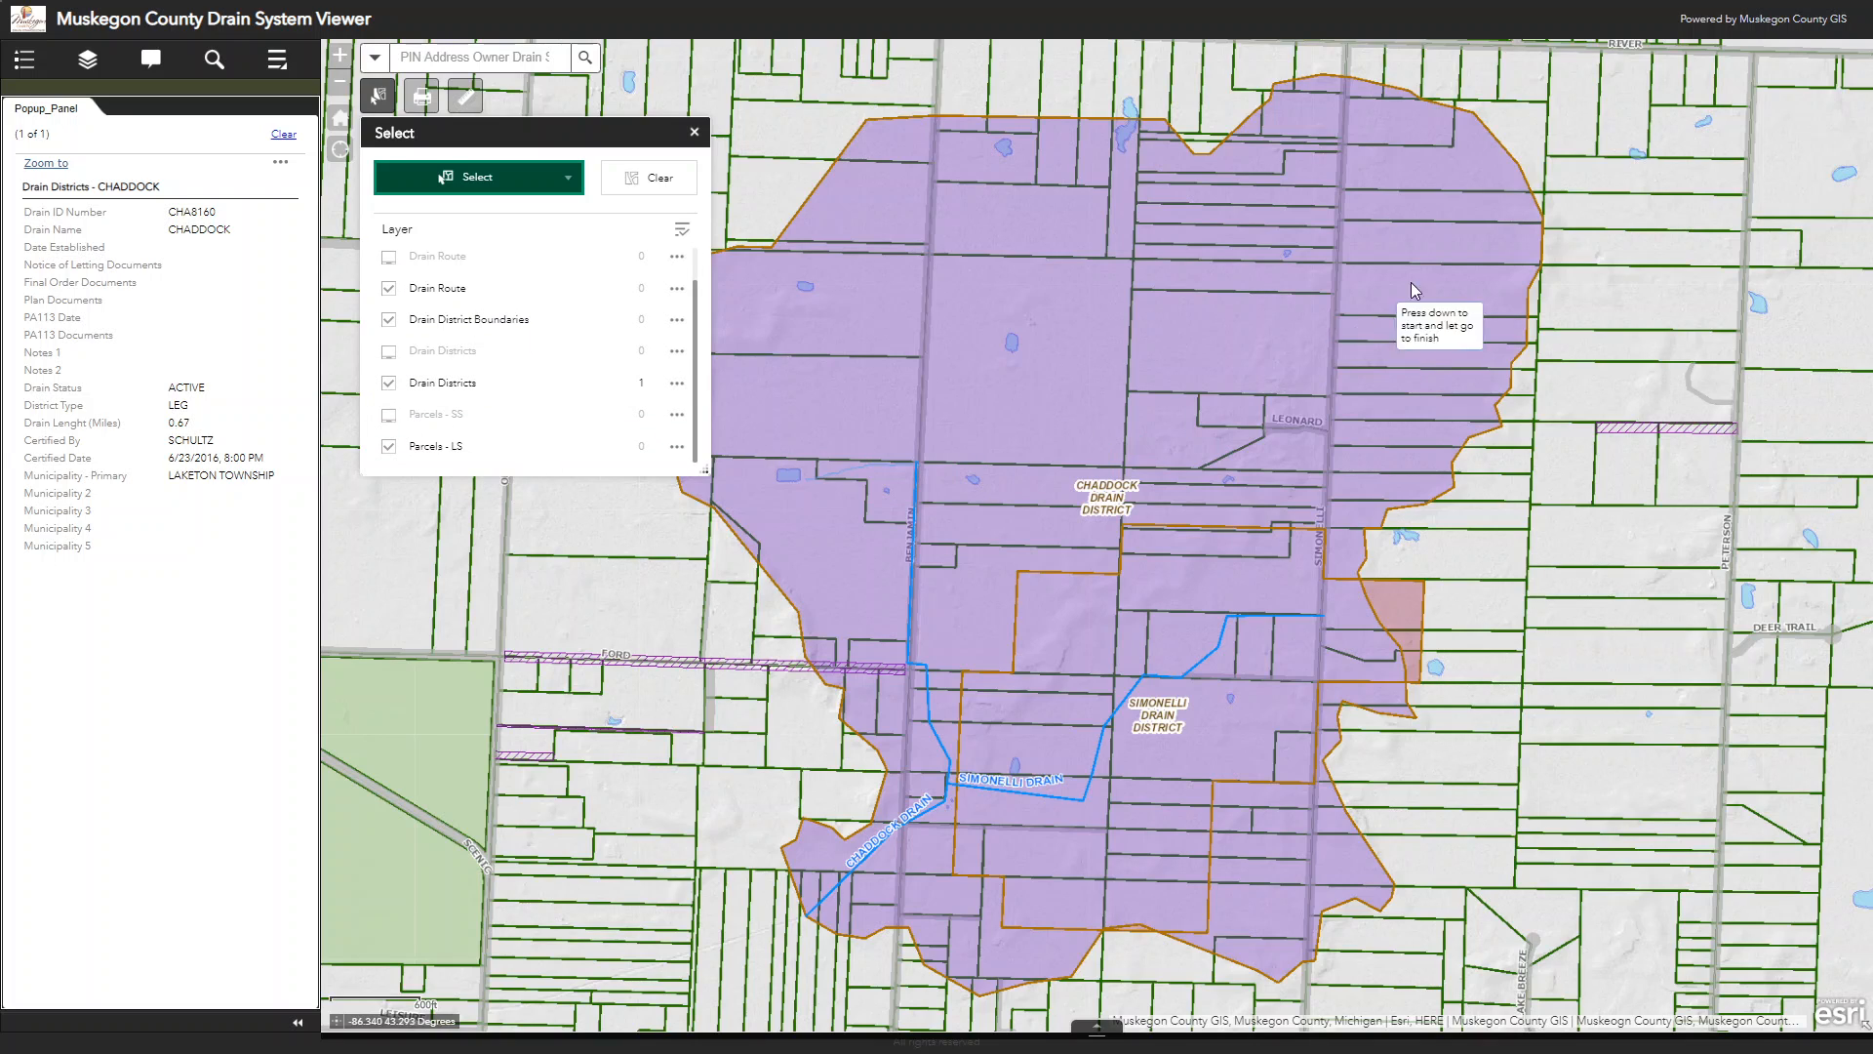
left_click(392, 379)
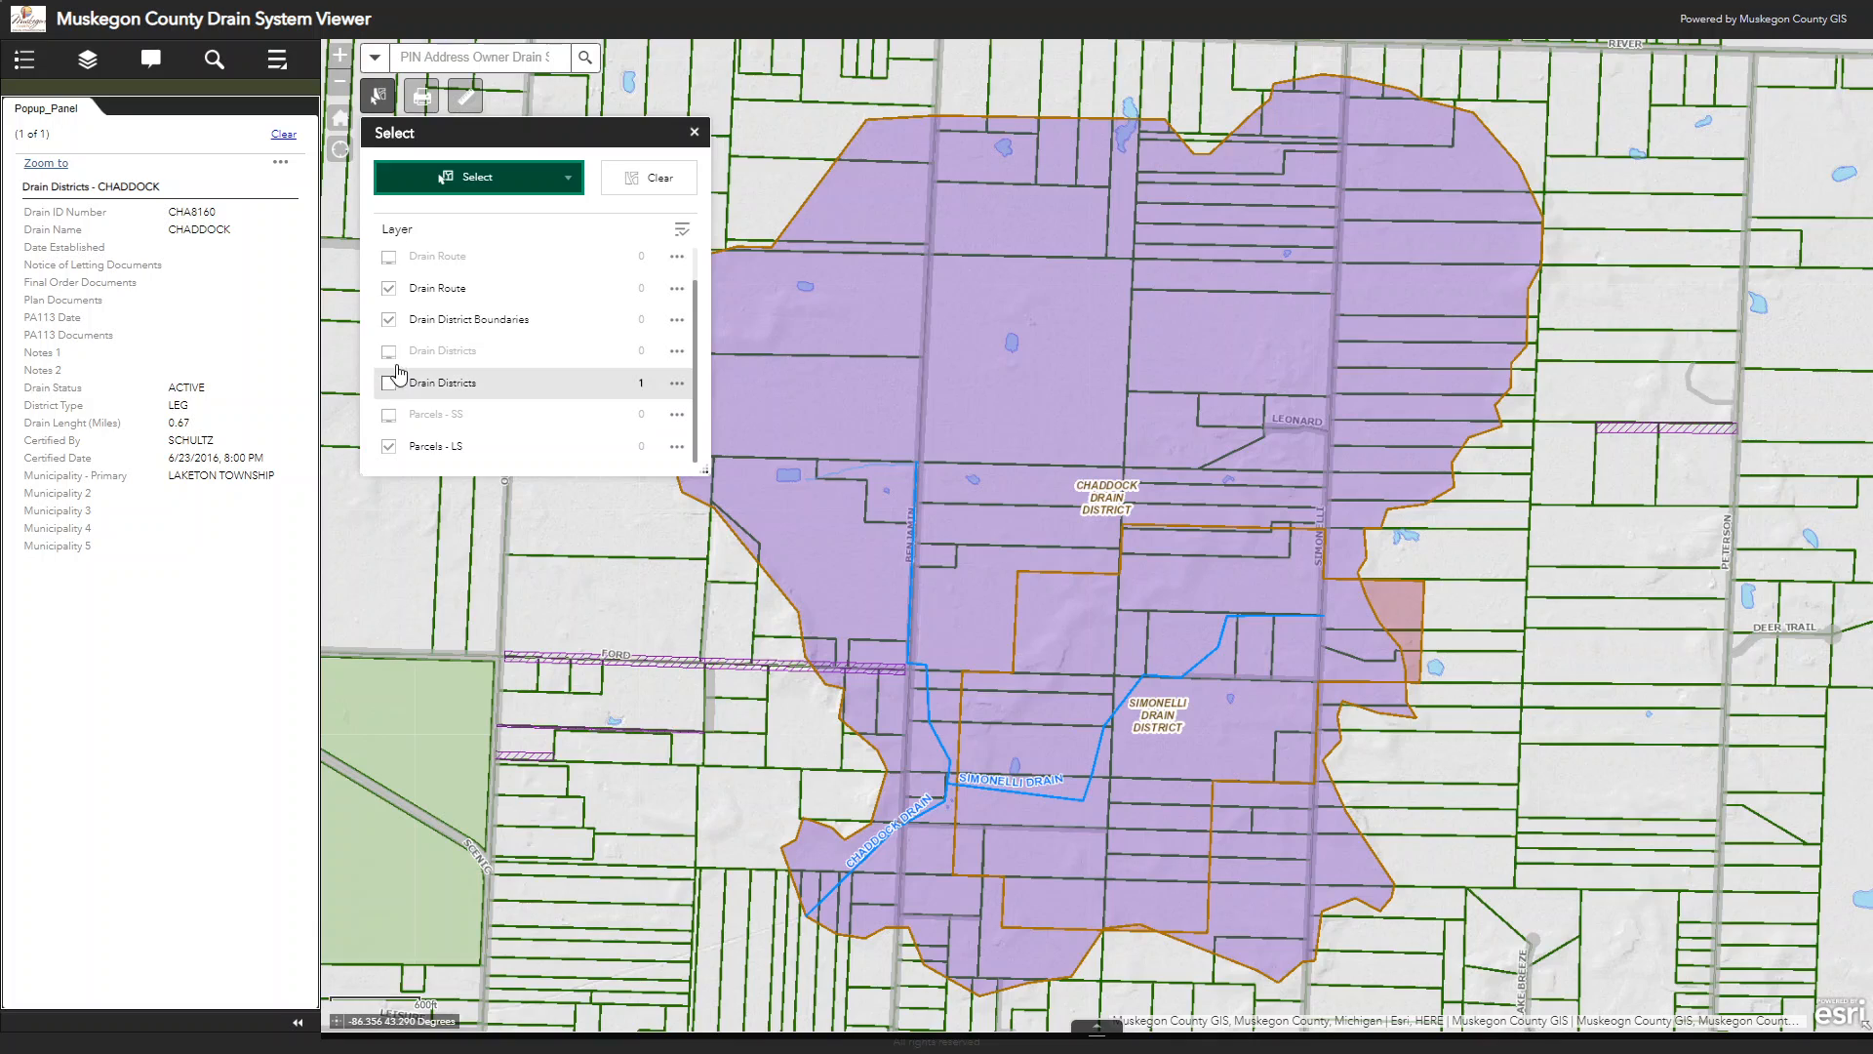
left_click(389, 320)
left_click(390, 289)
scroll(400, 291, "up", 1)
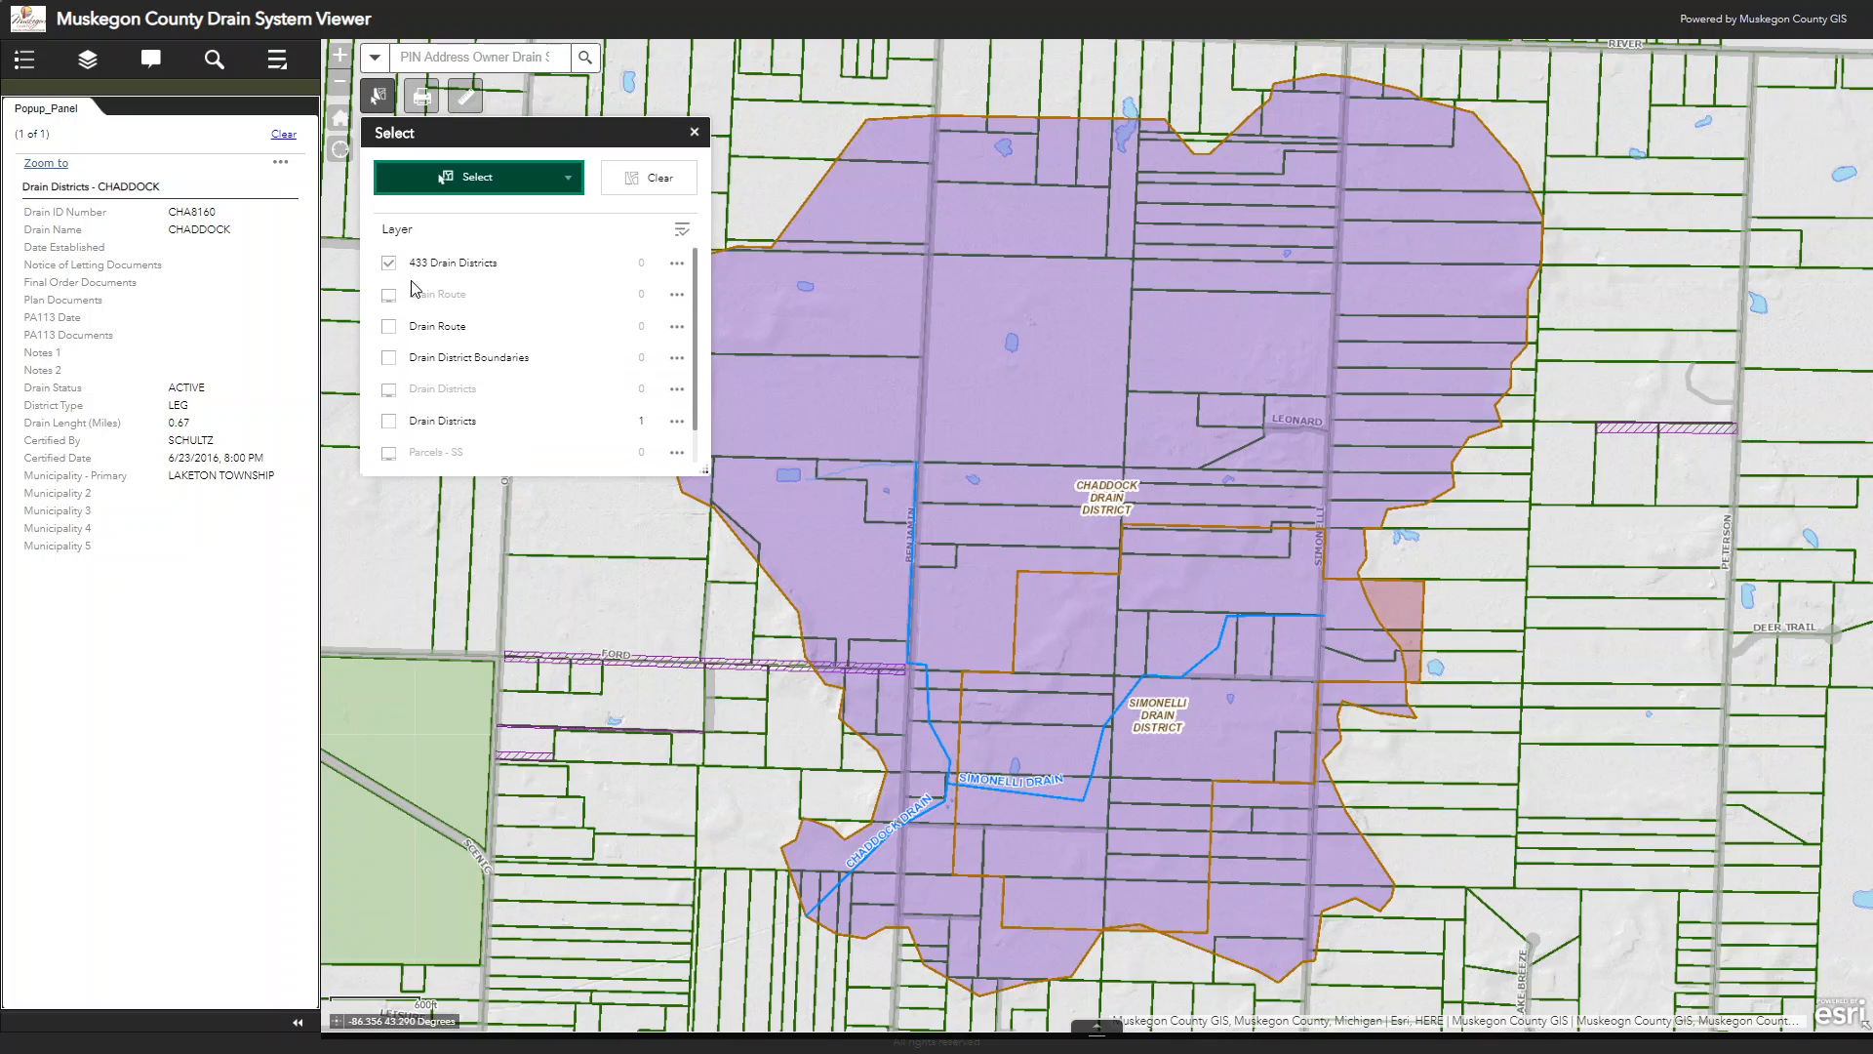
left_click(389, 263)
scroll(460, 273, "down", 1)
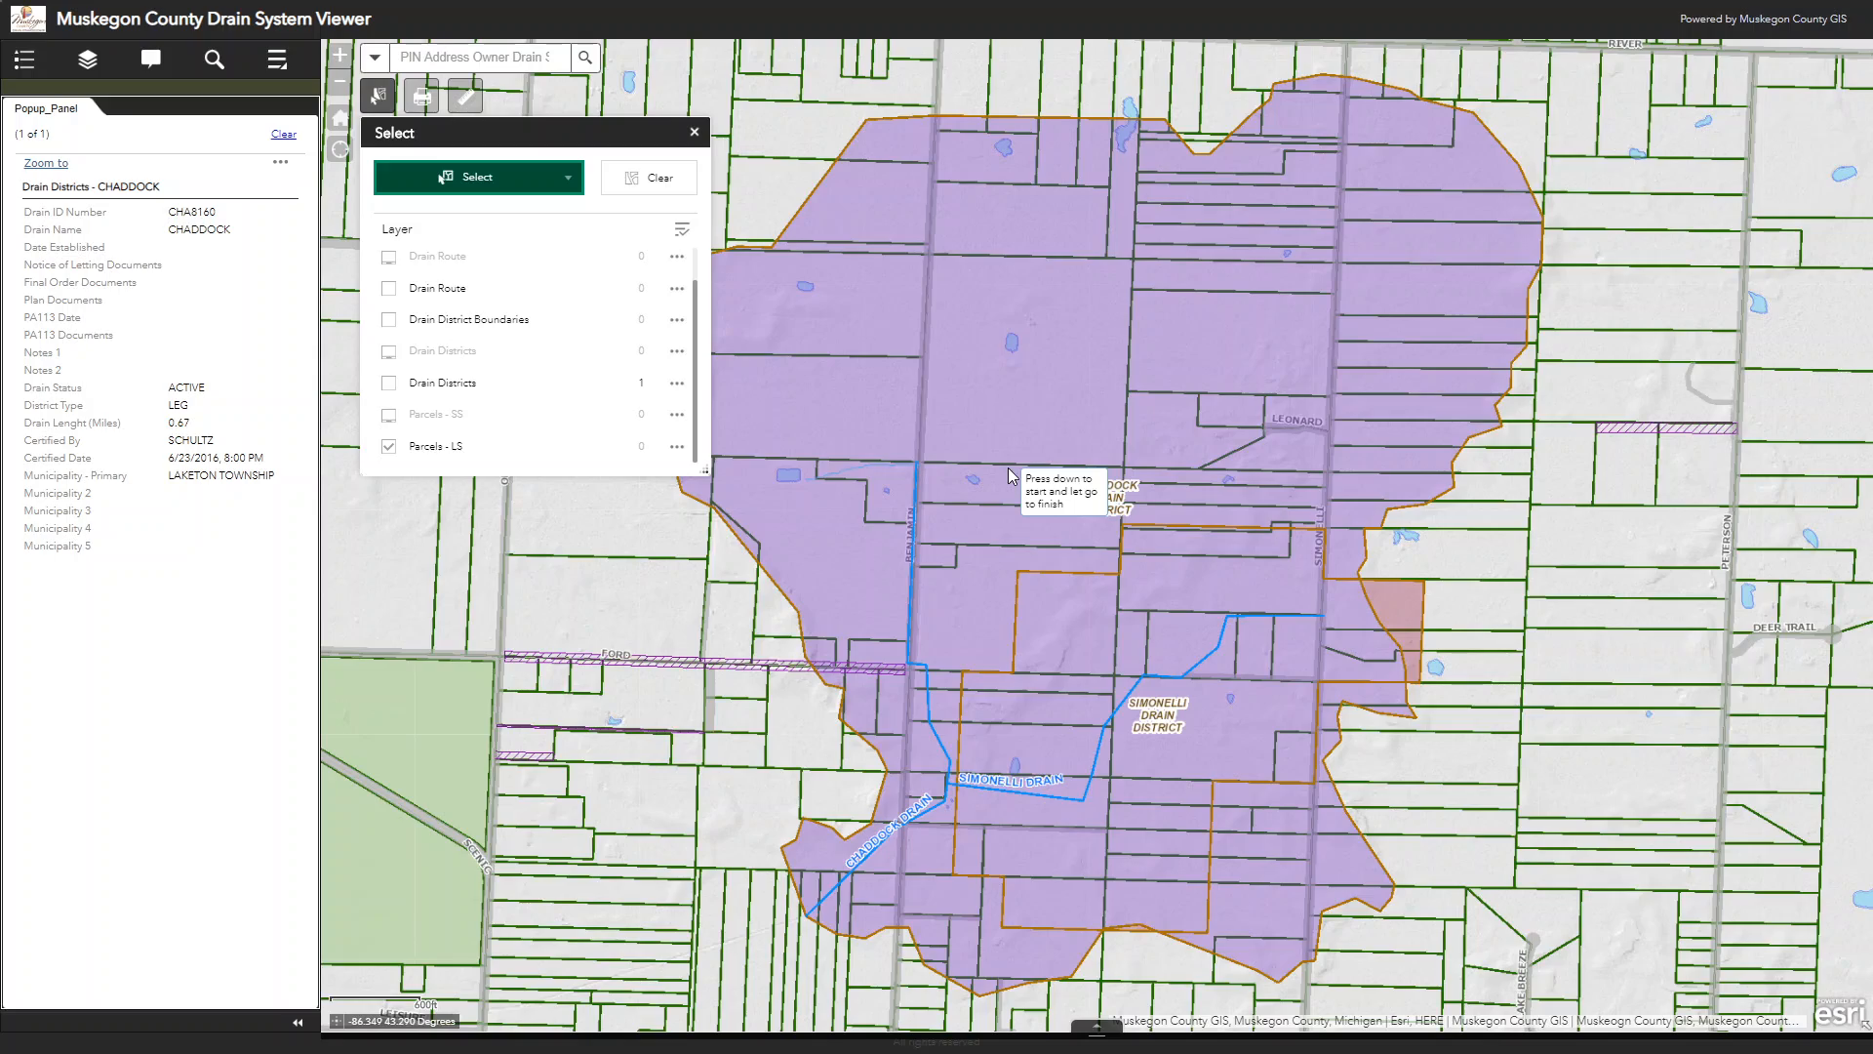
Step: Select the parcels in and along the Chaddock drain district by tracing its boundary with a lasso selection
scroll(1009, 475, "down", 3)
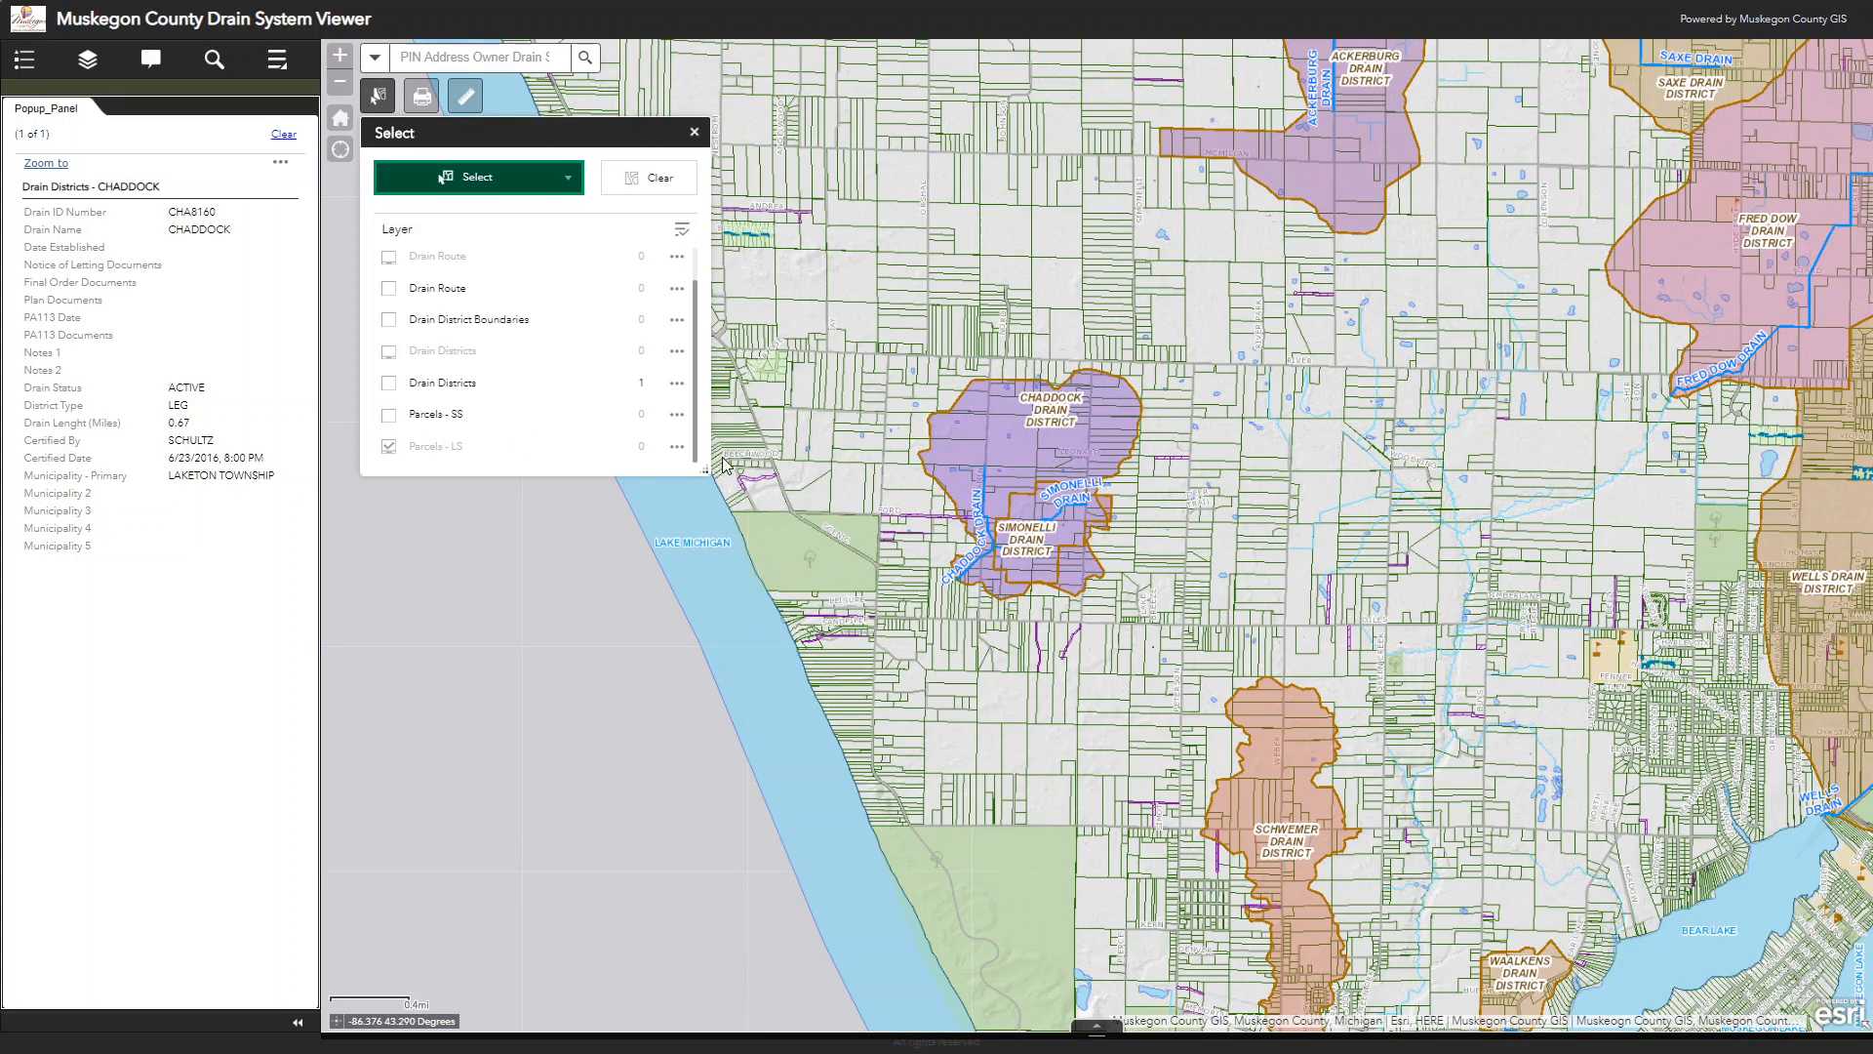
scroll(992, 449, "up", 2)
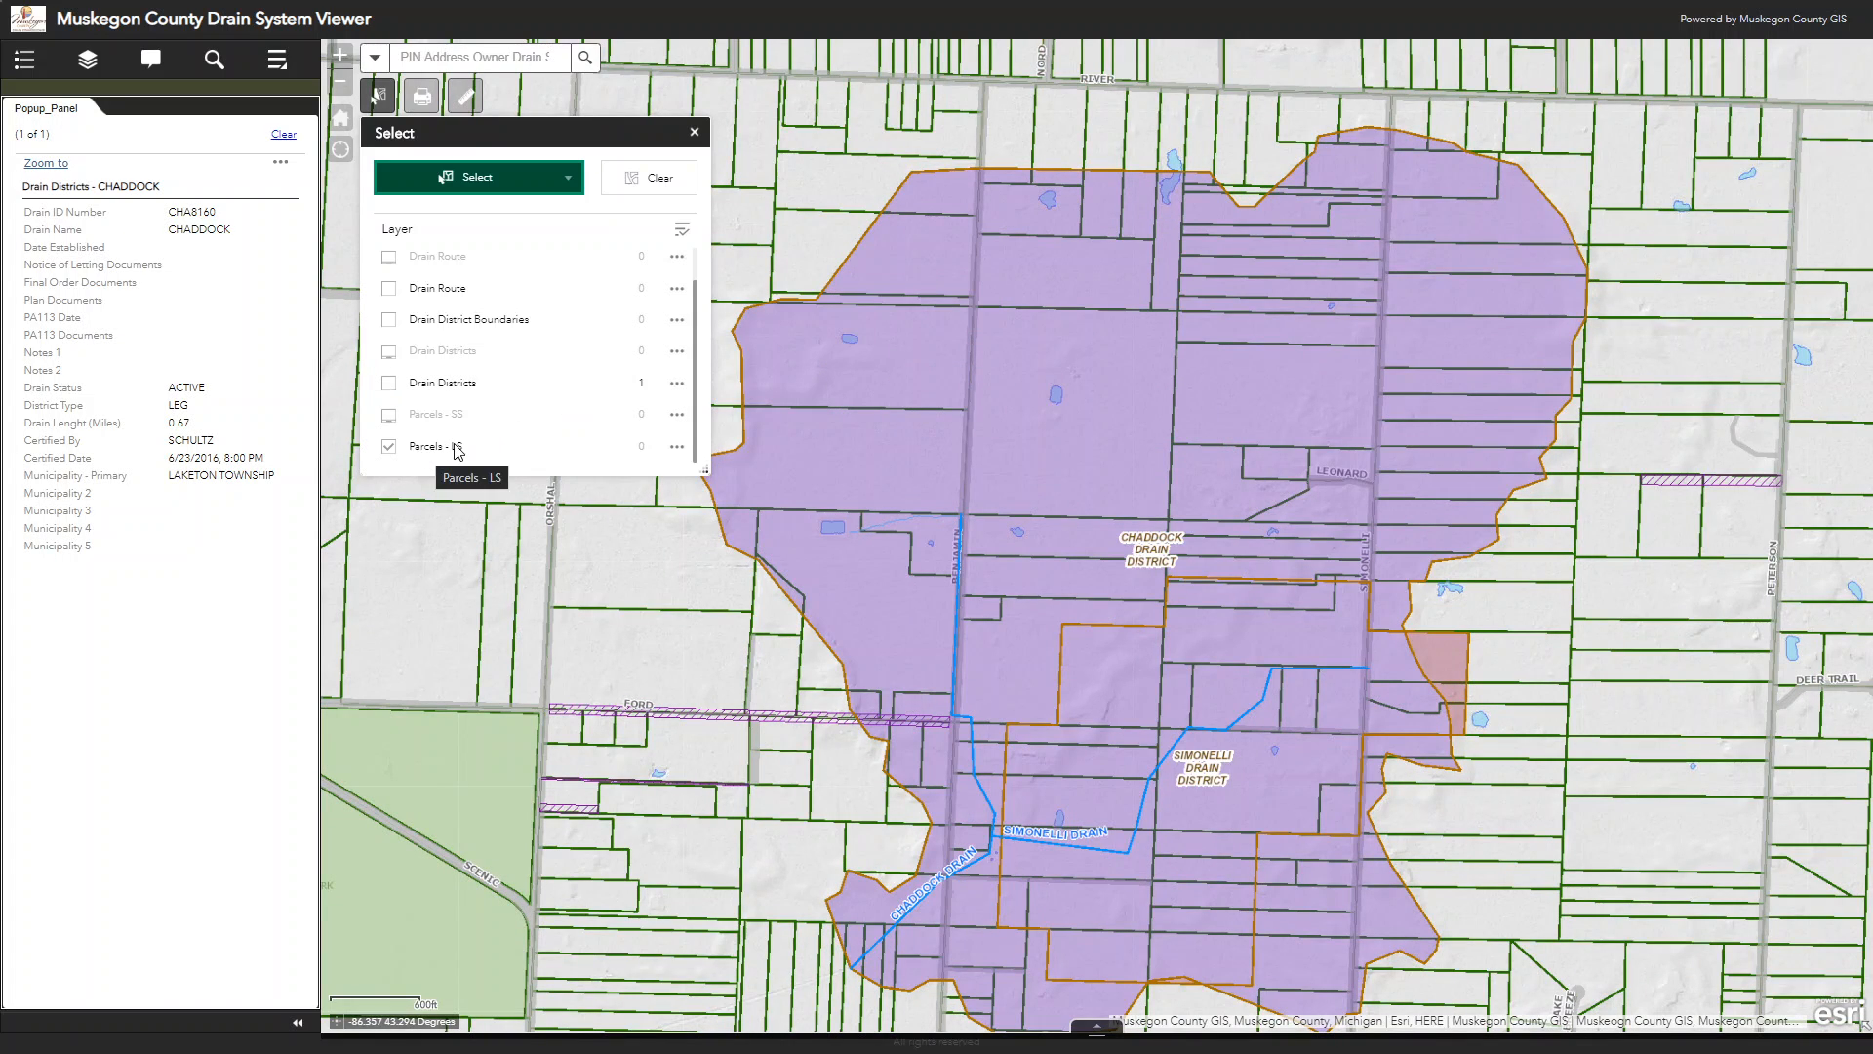
left_click(569, 184)
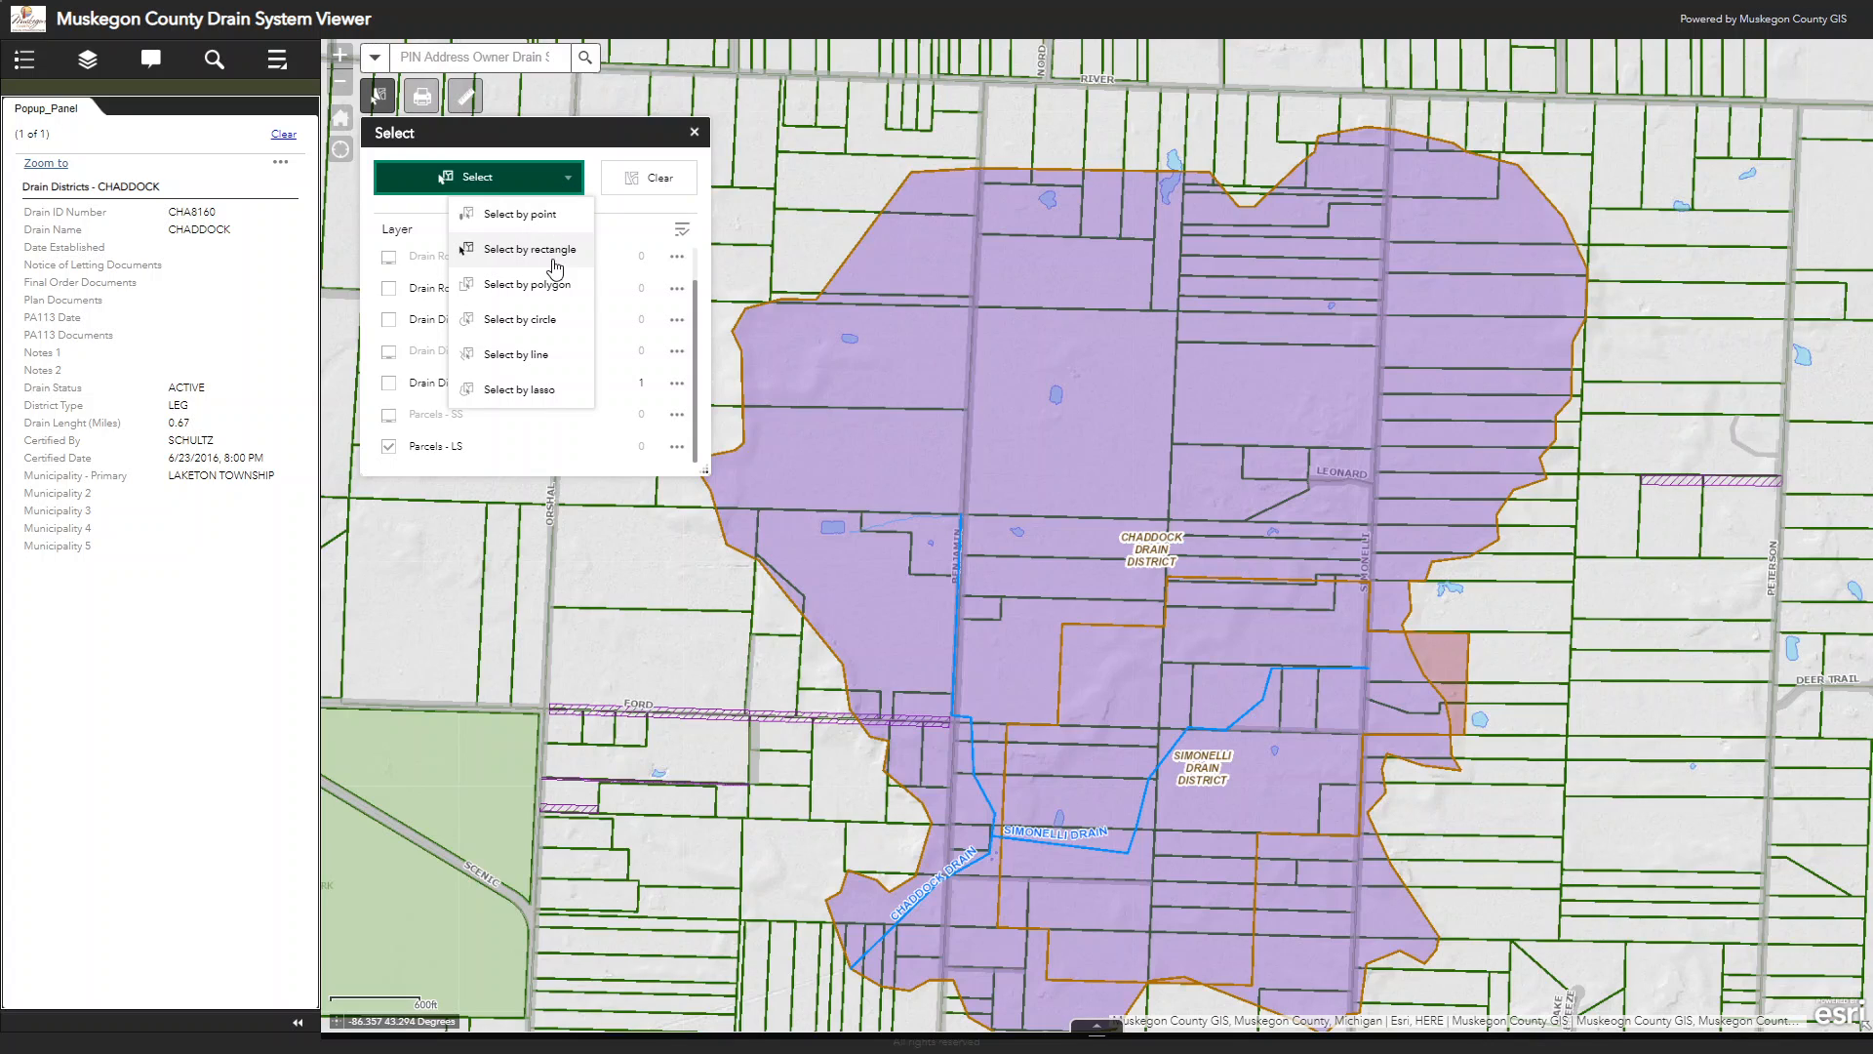
left_click(529, 391)
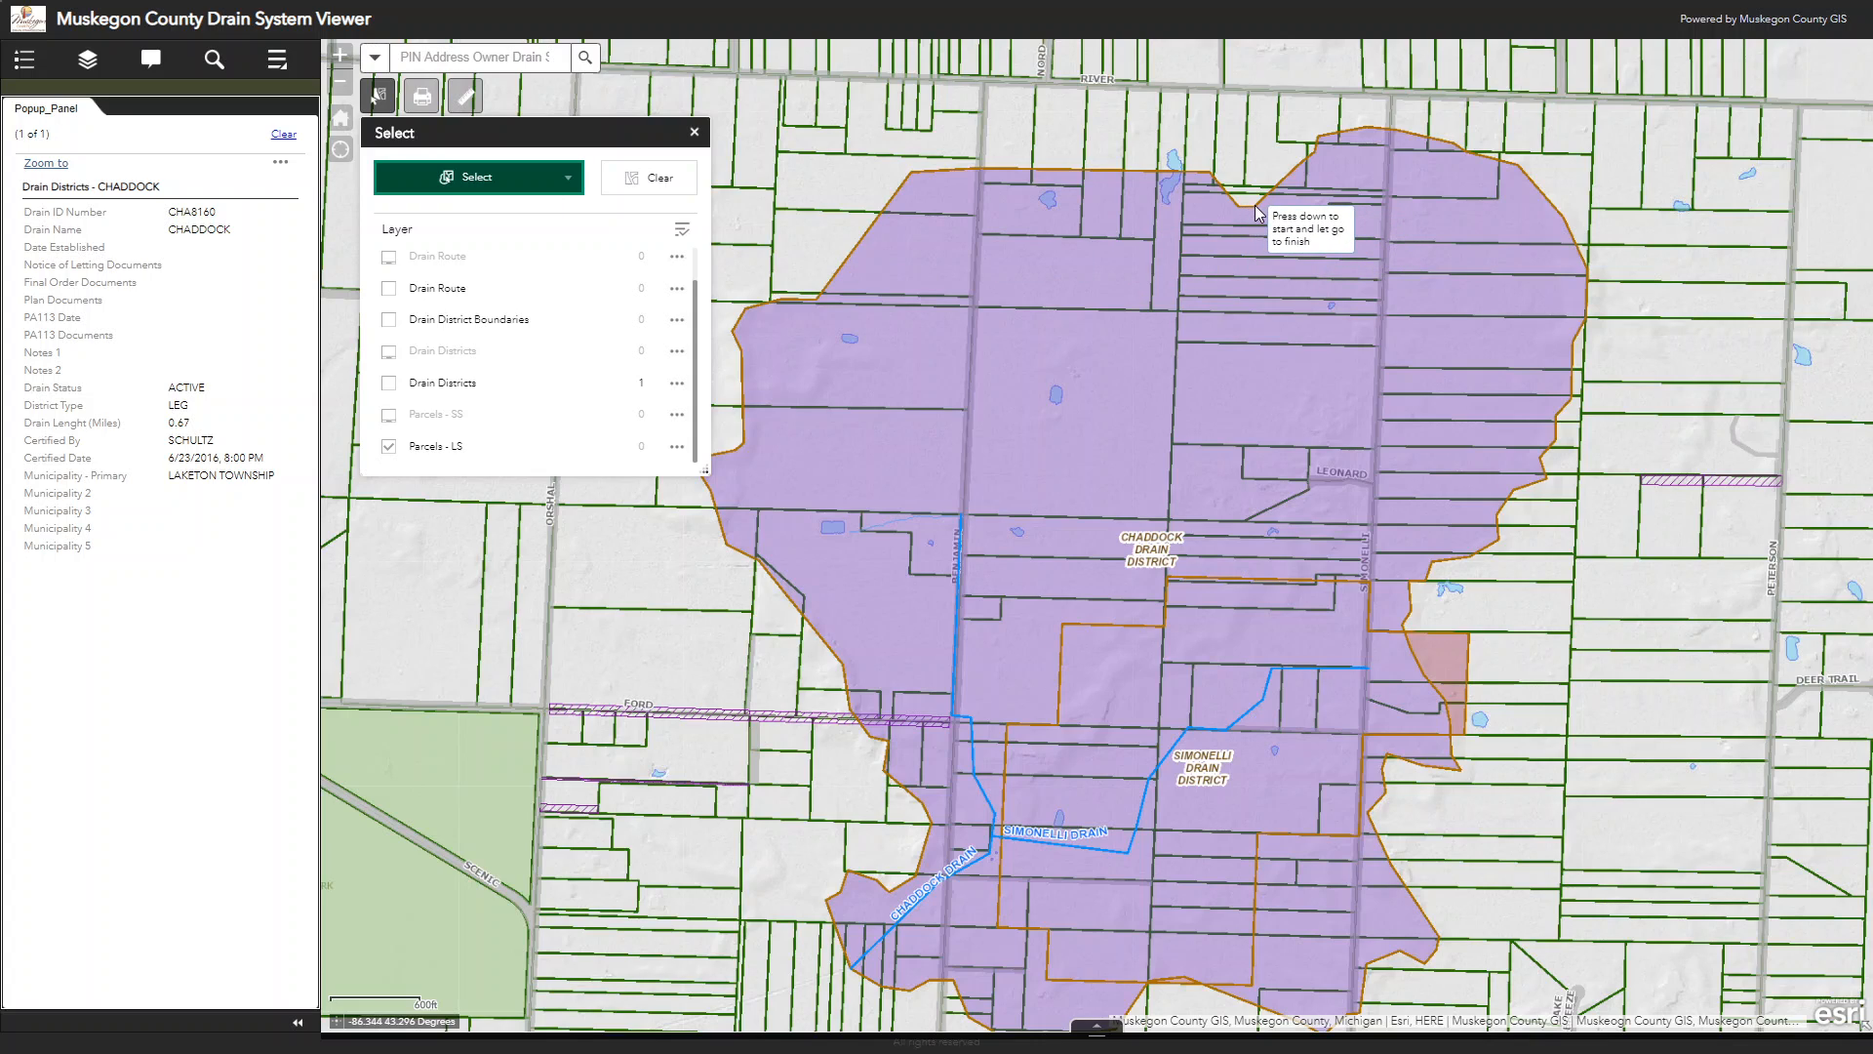
left_click_drag(1257, 205, 1258, 205)
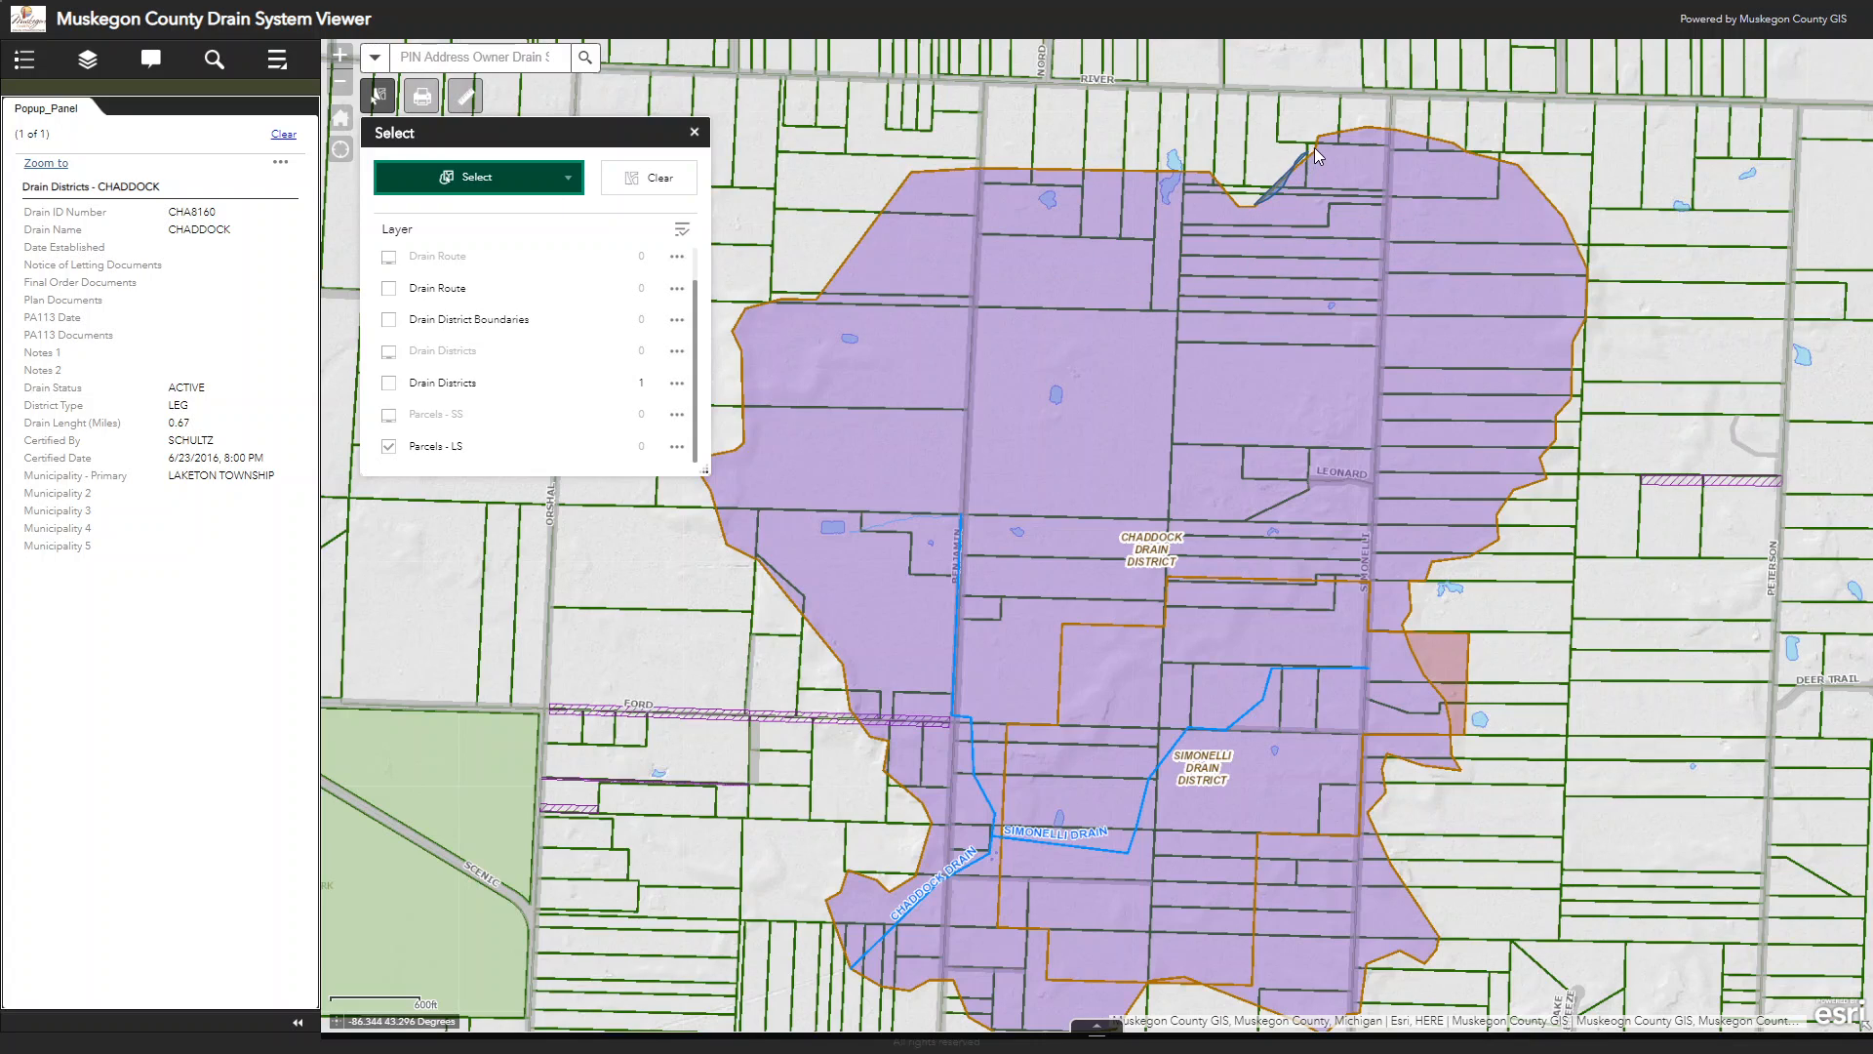
mouse_move(1343, 130)
left_mouse_down()
mouse_move(1479, 148)
mouse_move(1542, 190)
mouse_move(1584, 261)
mouse_move(1540, 579)
mouse_move(1444, 911)
mouse_move(1385, 969)
mouse_move(1302, 992)
mouse_move(912, 1000)
mouse_move(827, 951)
mouse_move(687, 400)
mouse_move(702, 283)
mouse_move(819, 121)
mouse_move(931, 63)
mouse_move(1296, 60)
left_mouse_up()
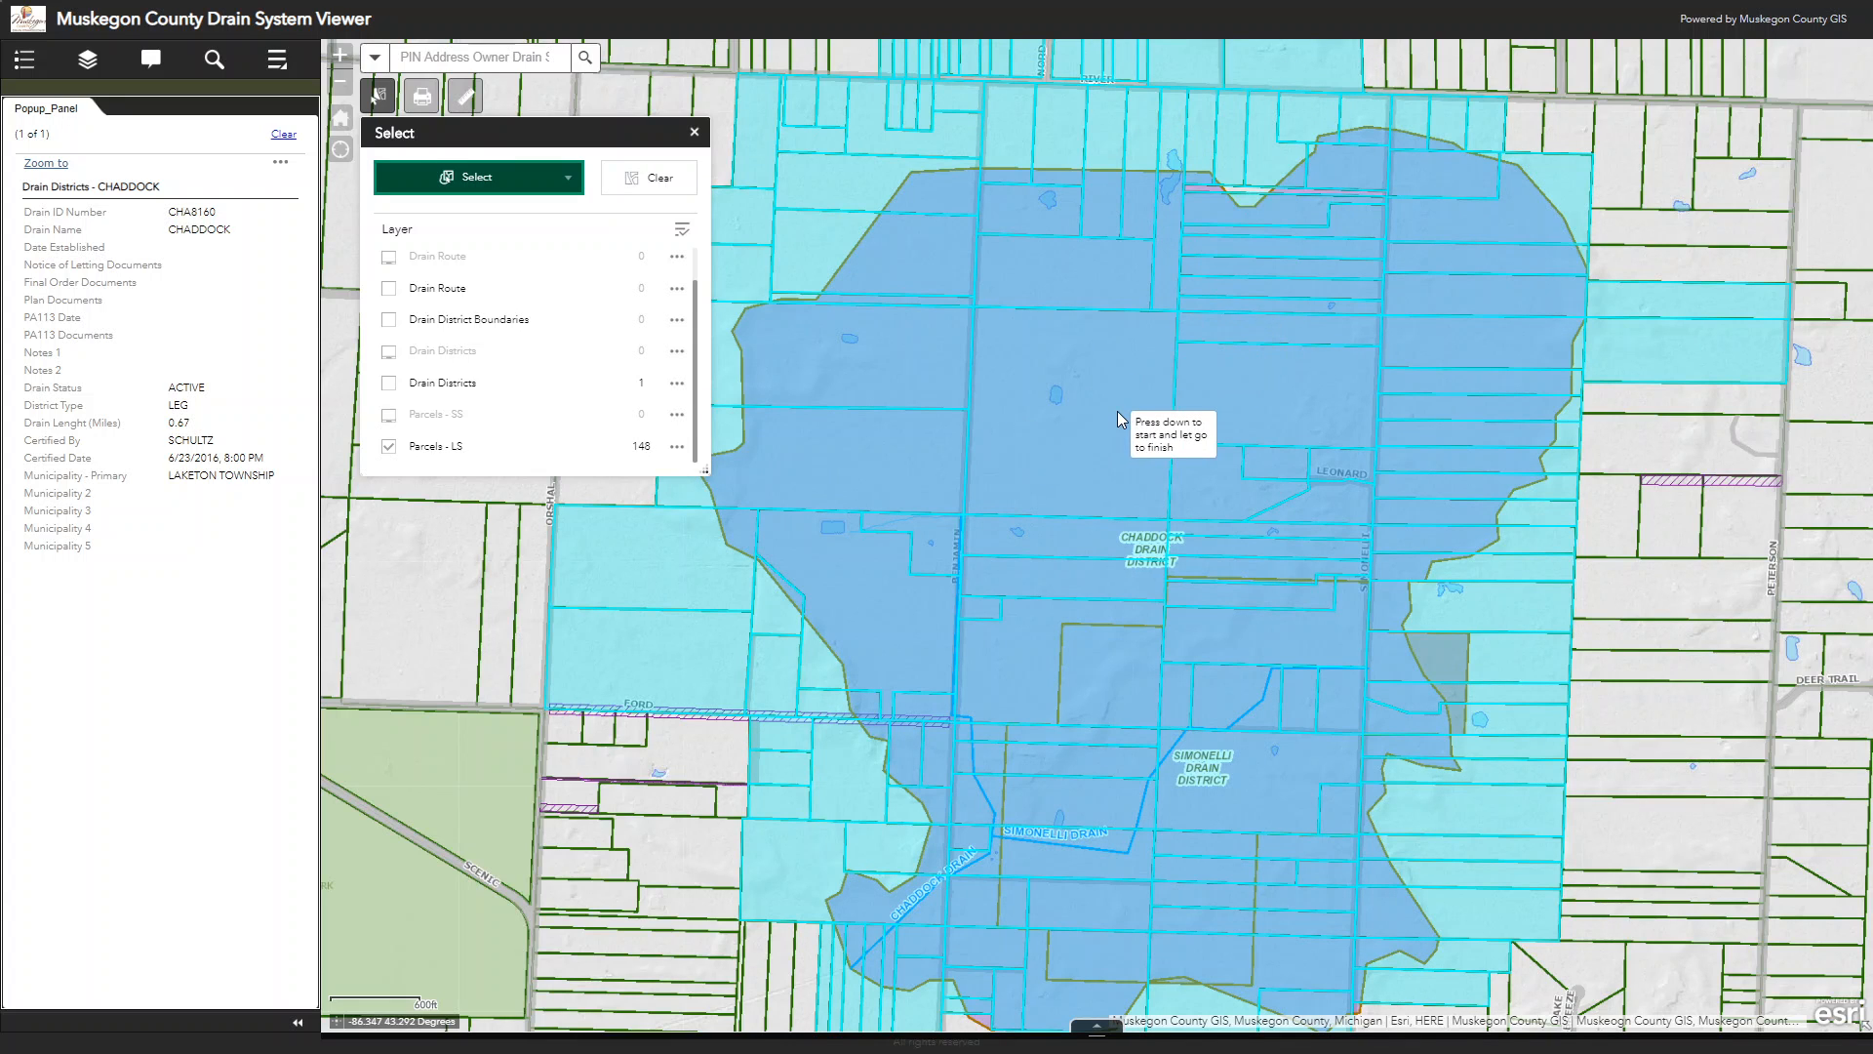
Step: Zoom the map to the selected Parcels - LS features using the layer's selection actions
scroll(1116, 411, "down", 2)
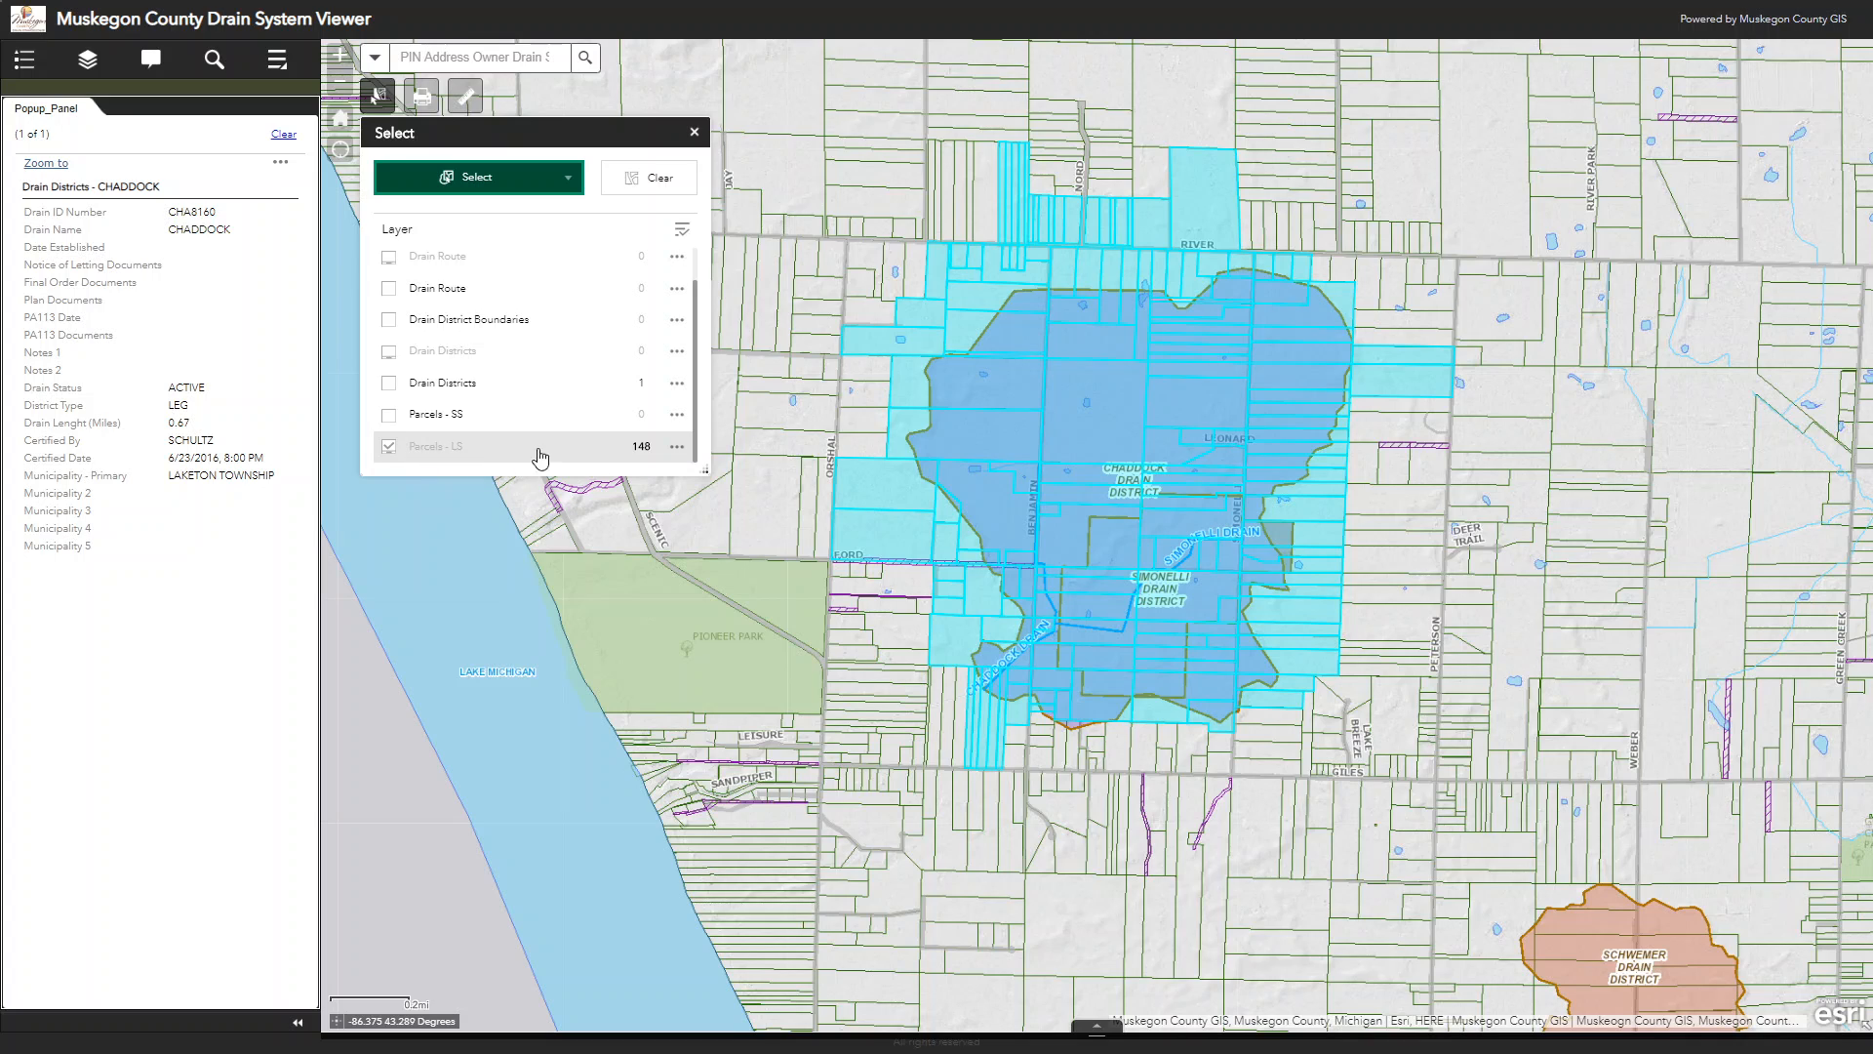
left_click(677, 448)
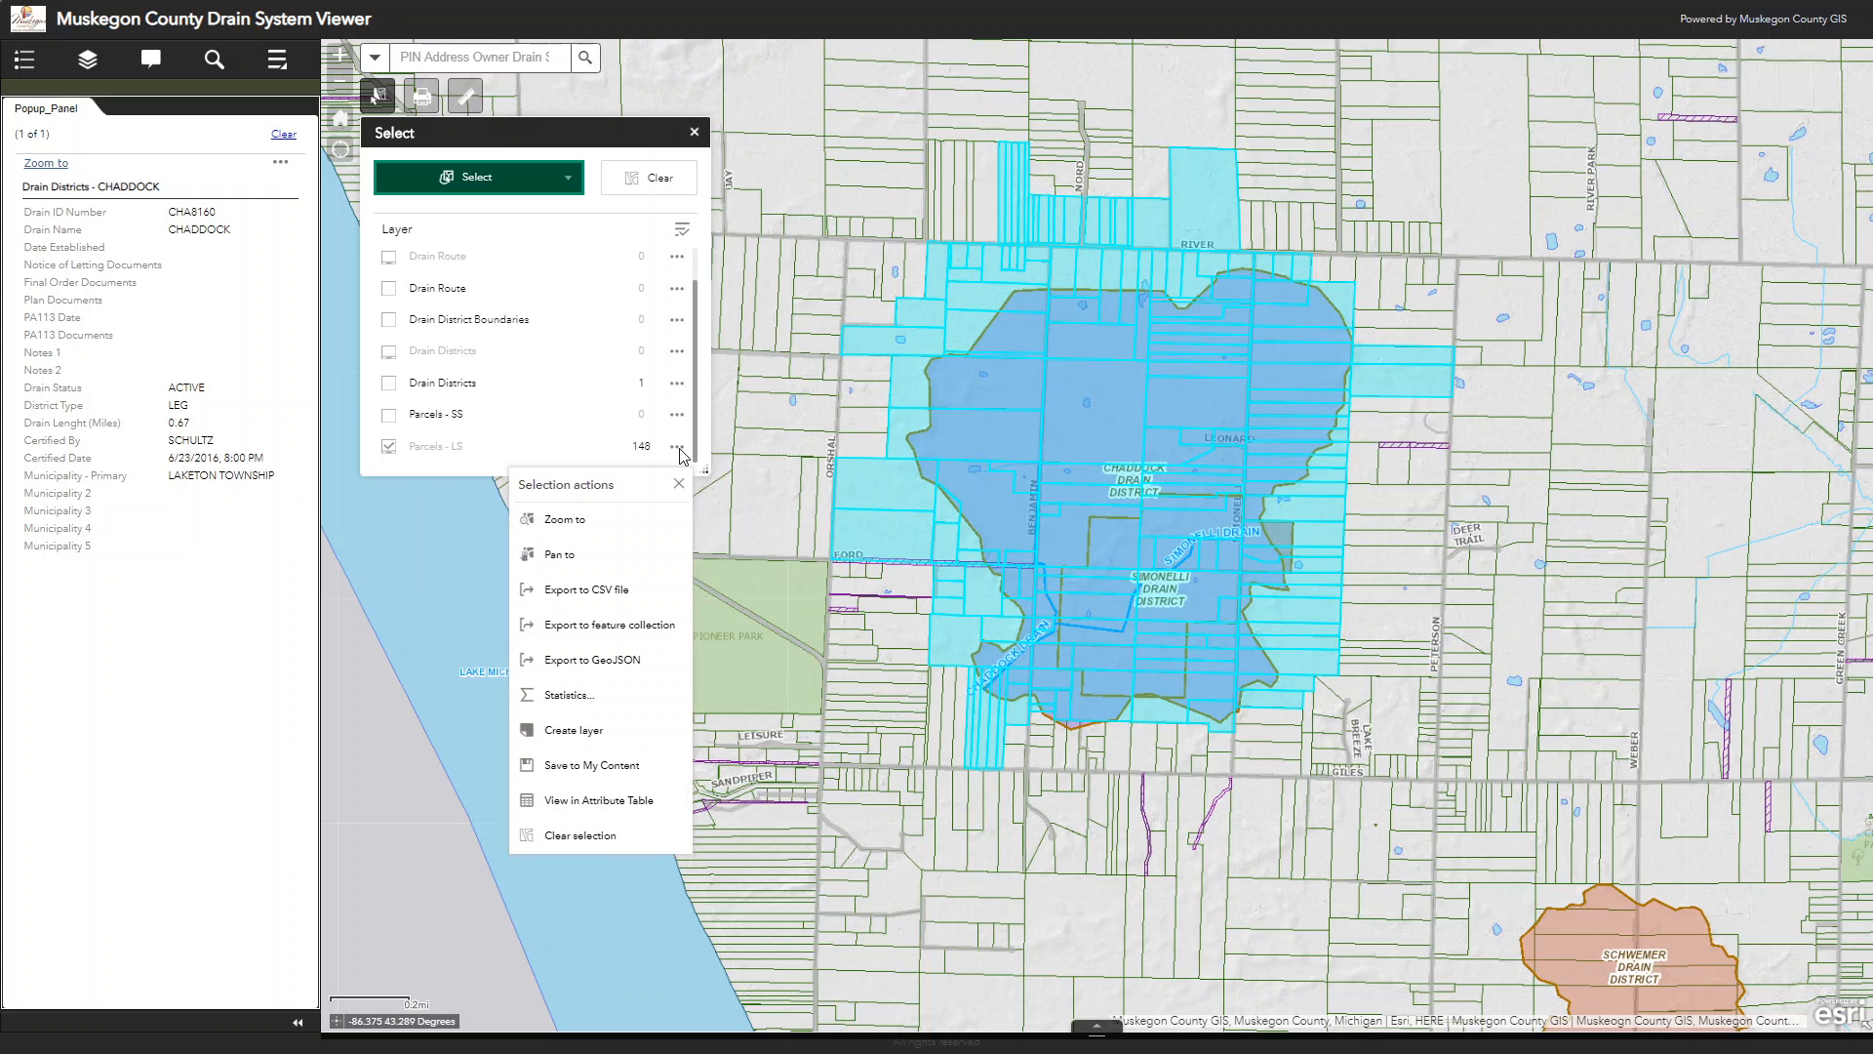
left_click(646, 515)
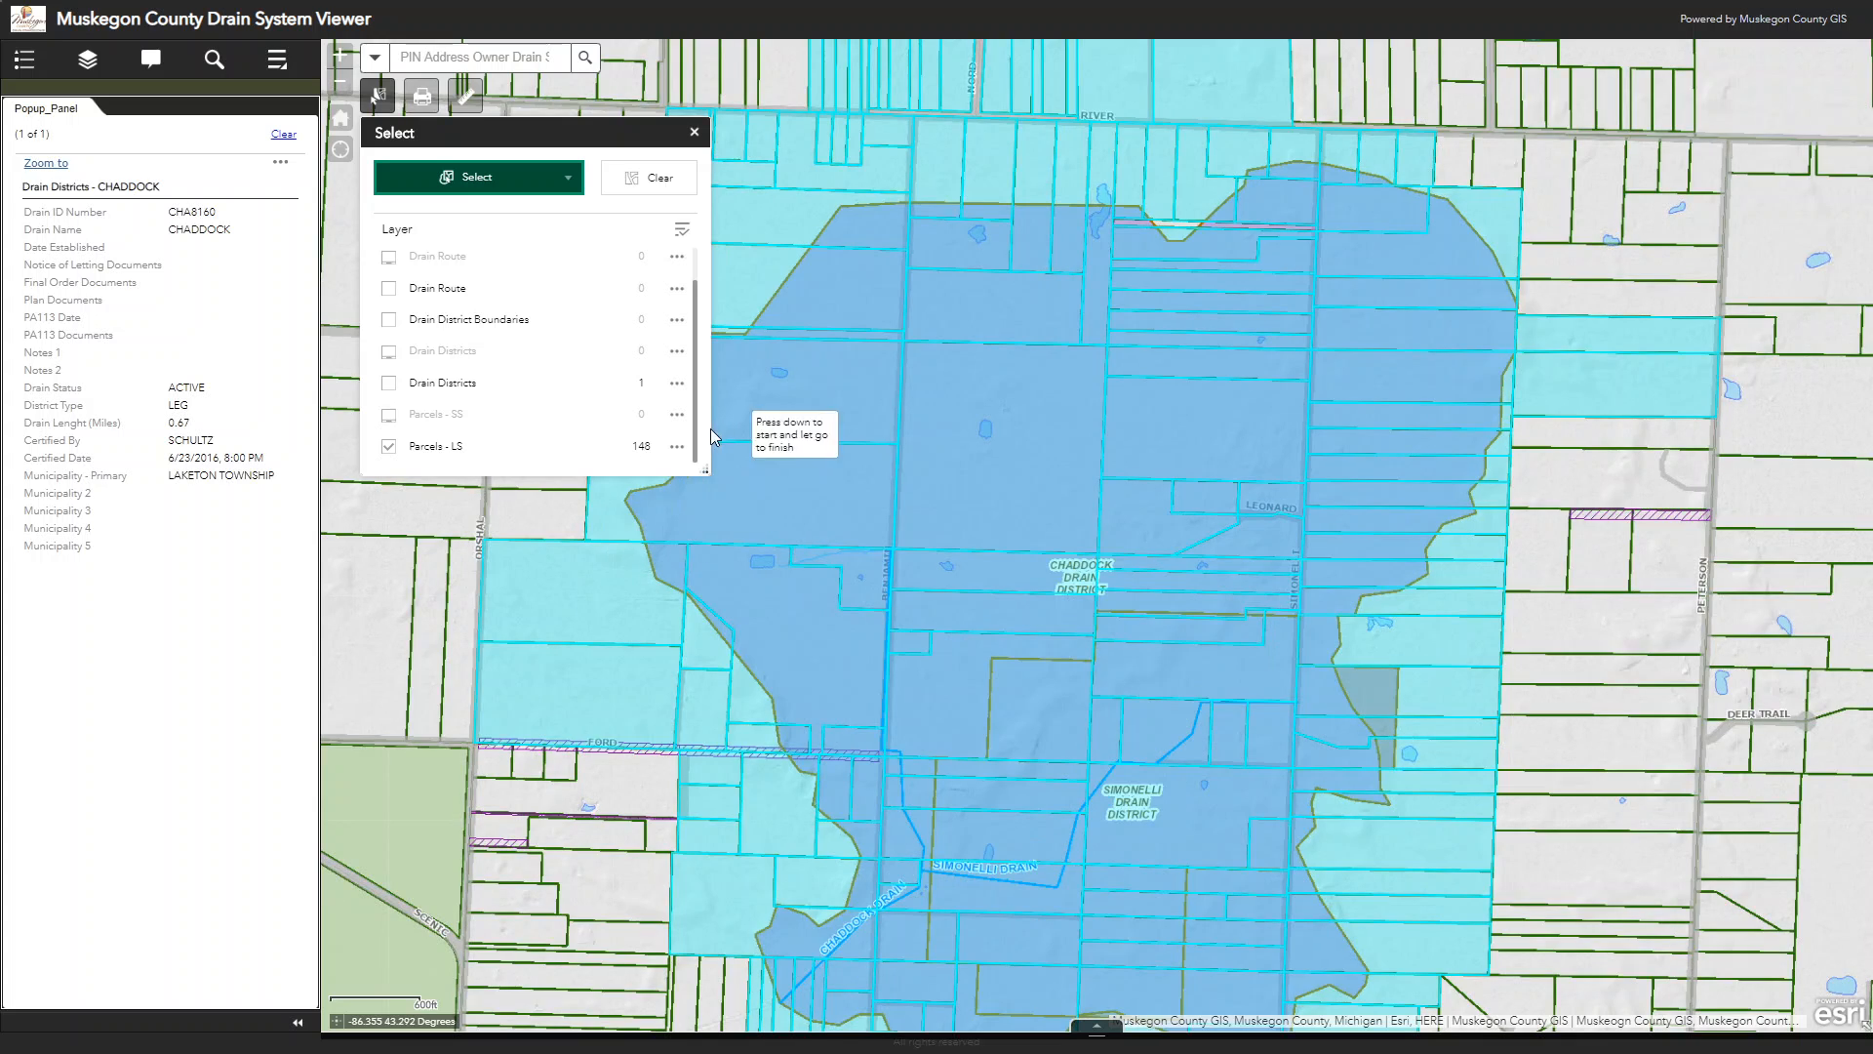
Step: Export the selected Parcels - LS features to a CSV file and open it full-screen in Excel
left_click(678, 446)
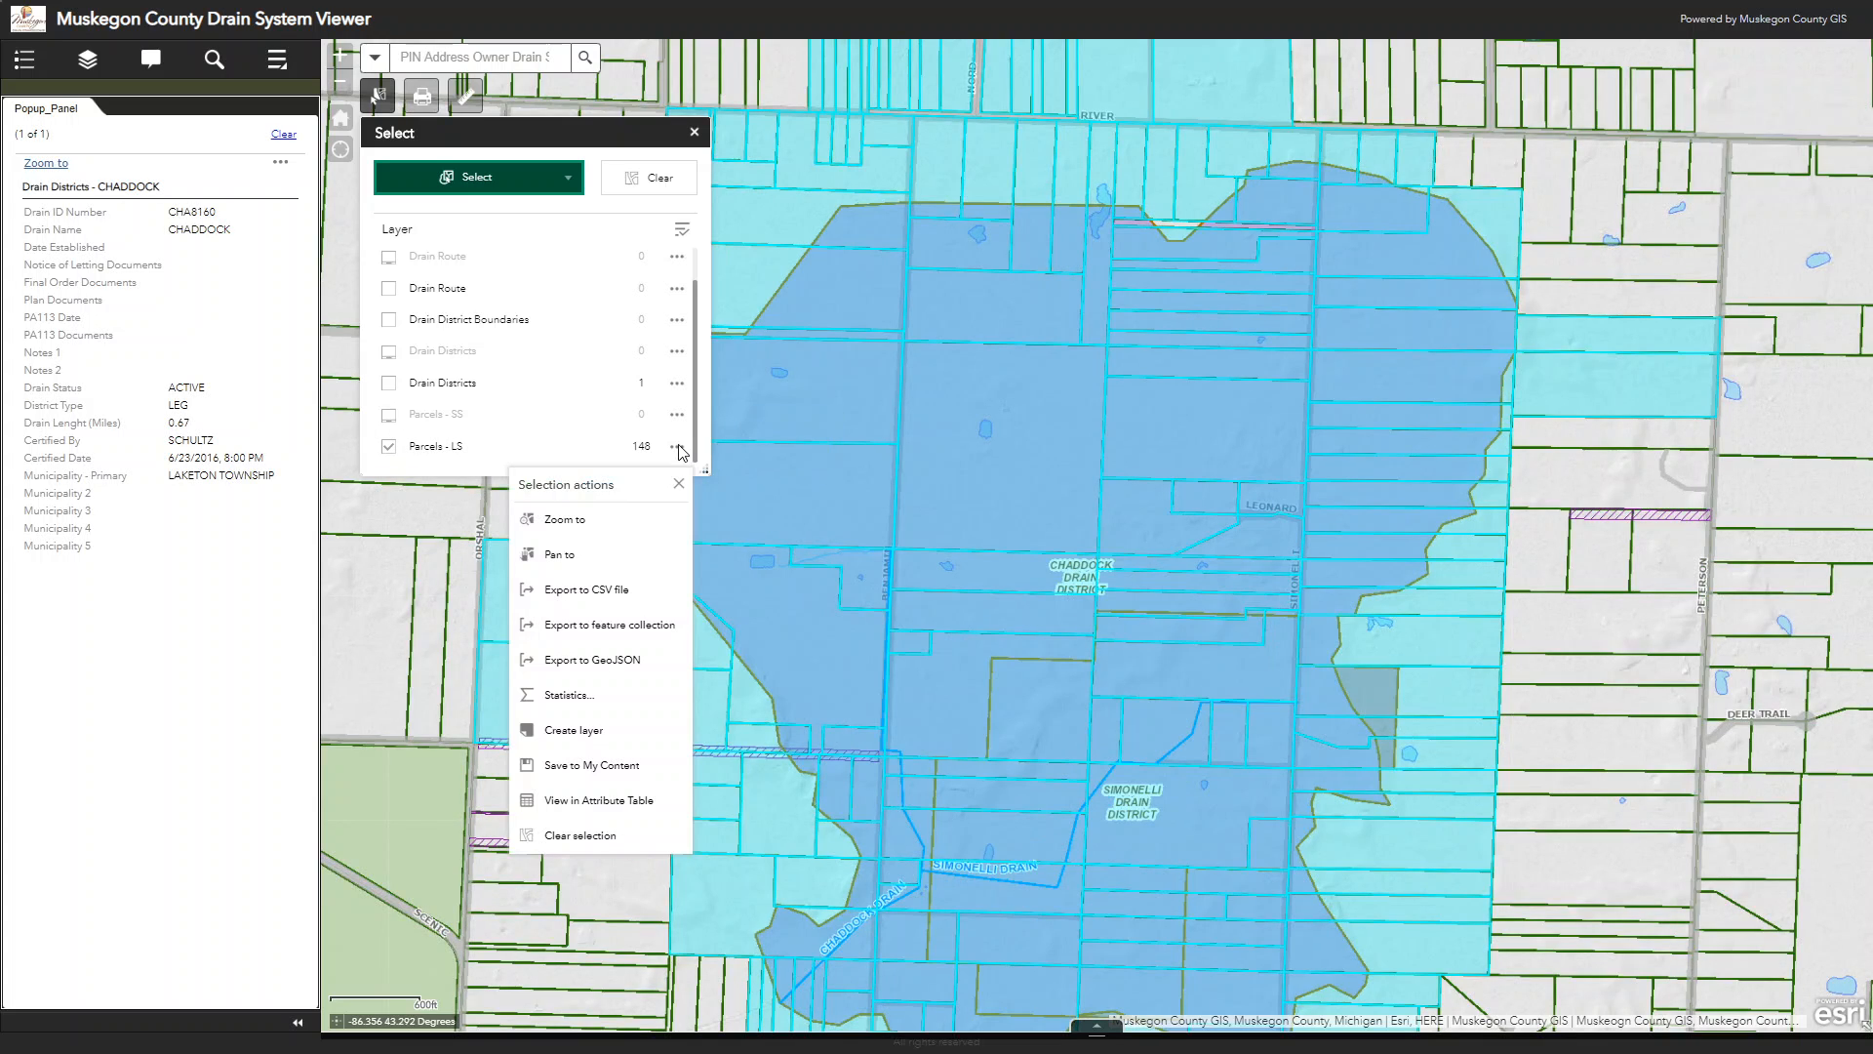
left_click(561, 590)
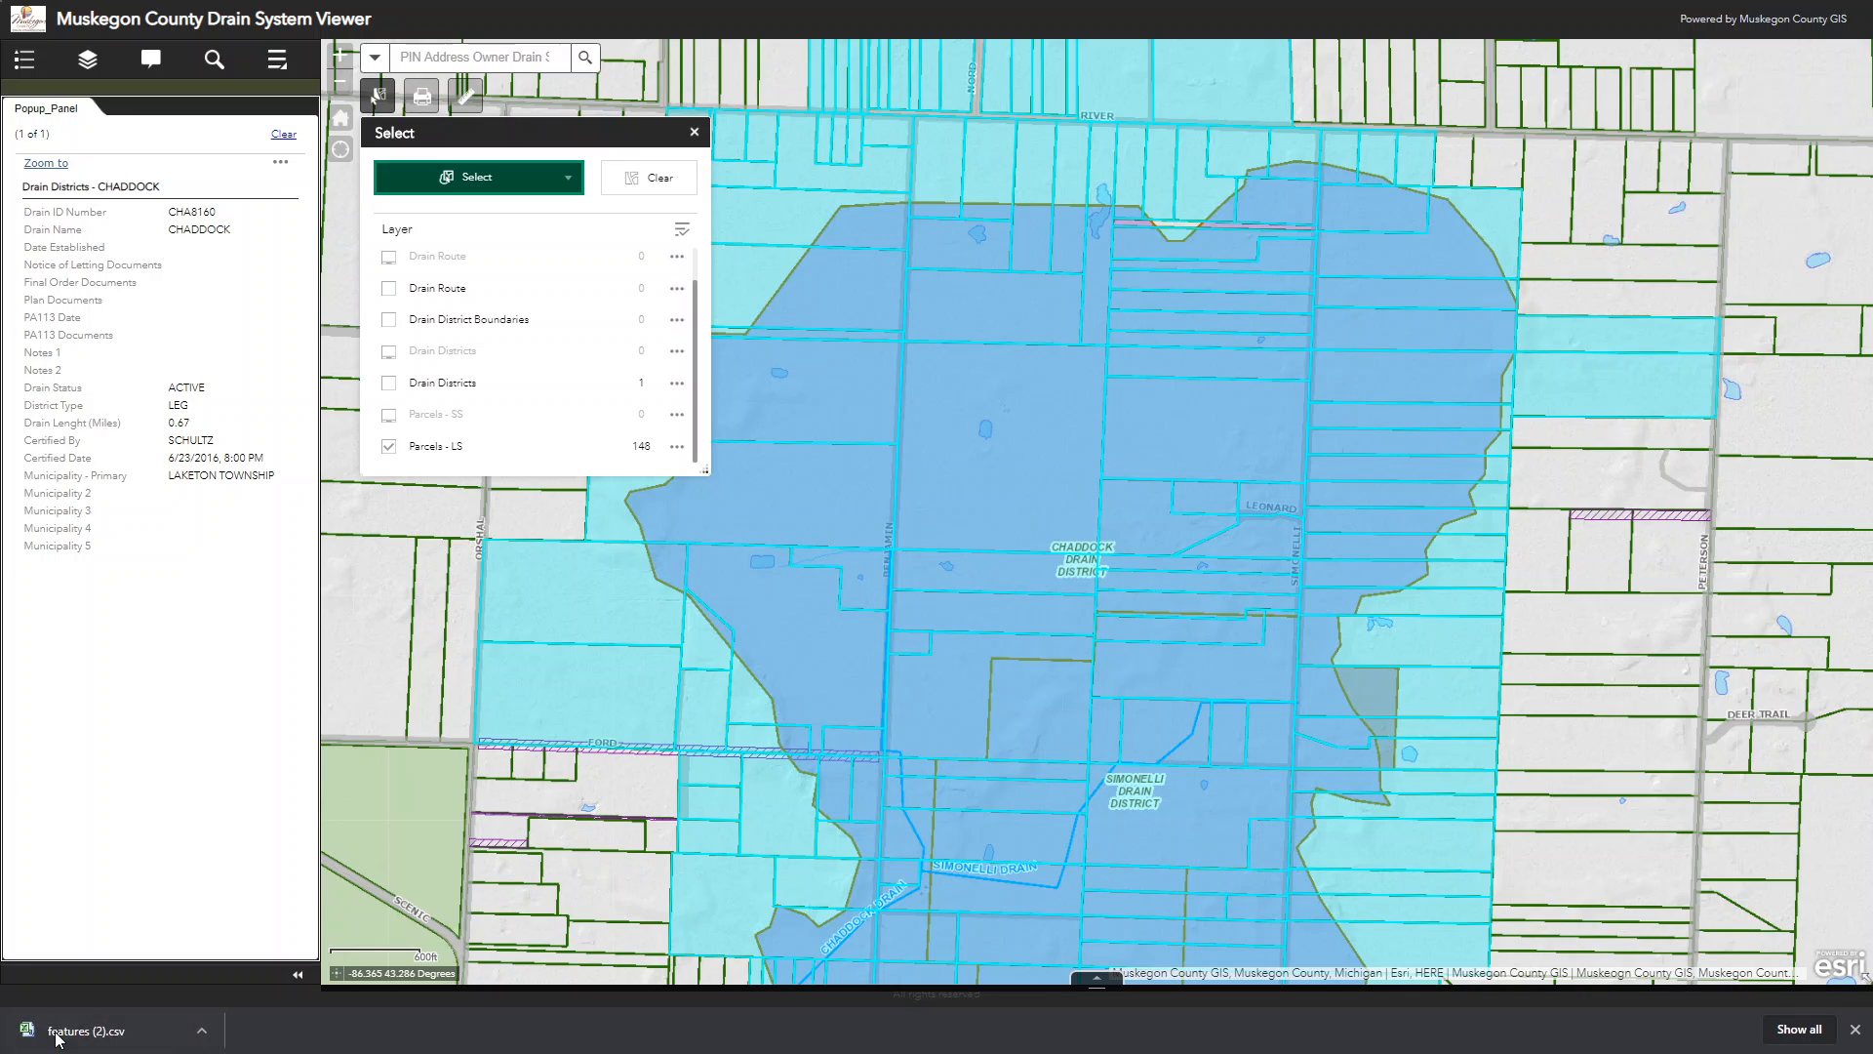
left_click(110, 1033)
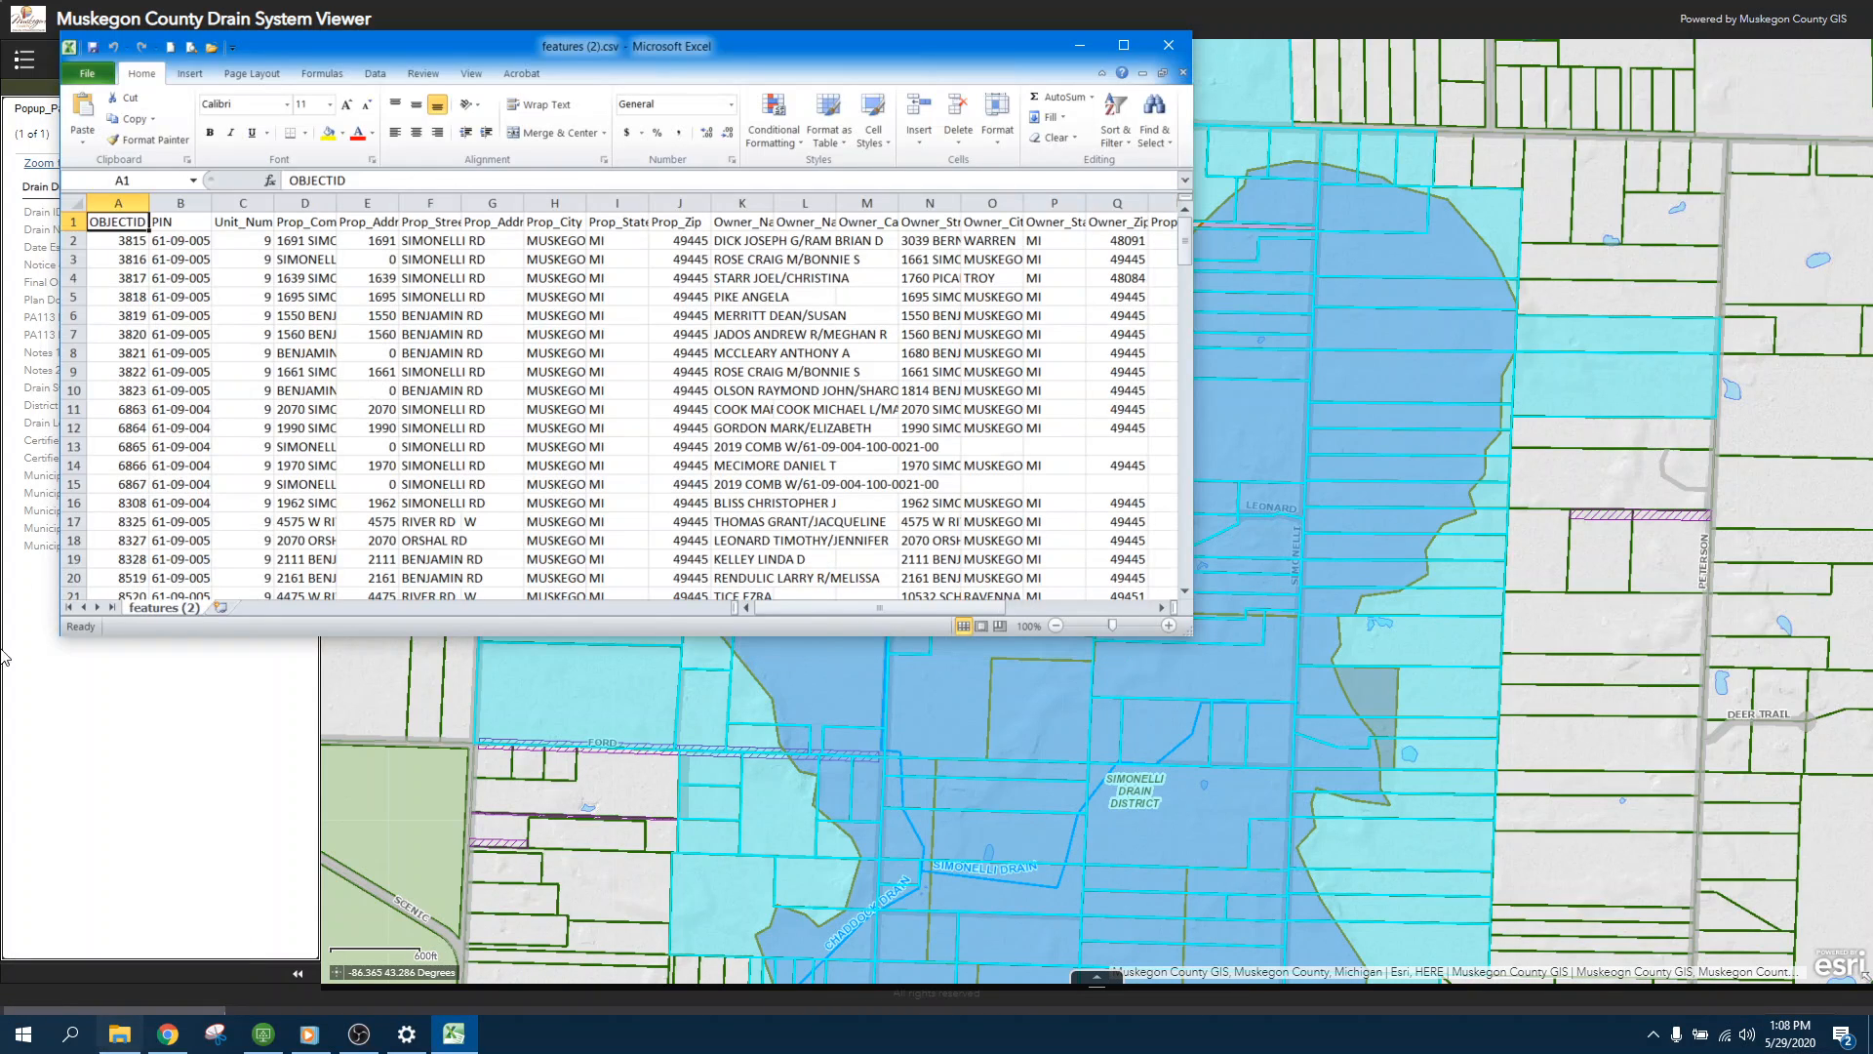
left_click(1124, 44)
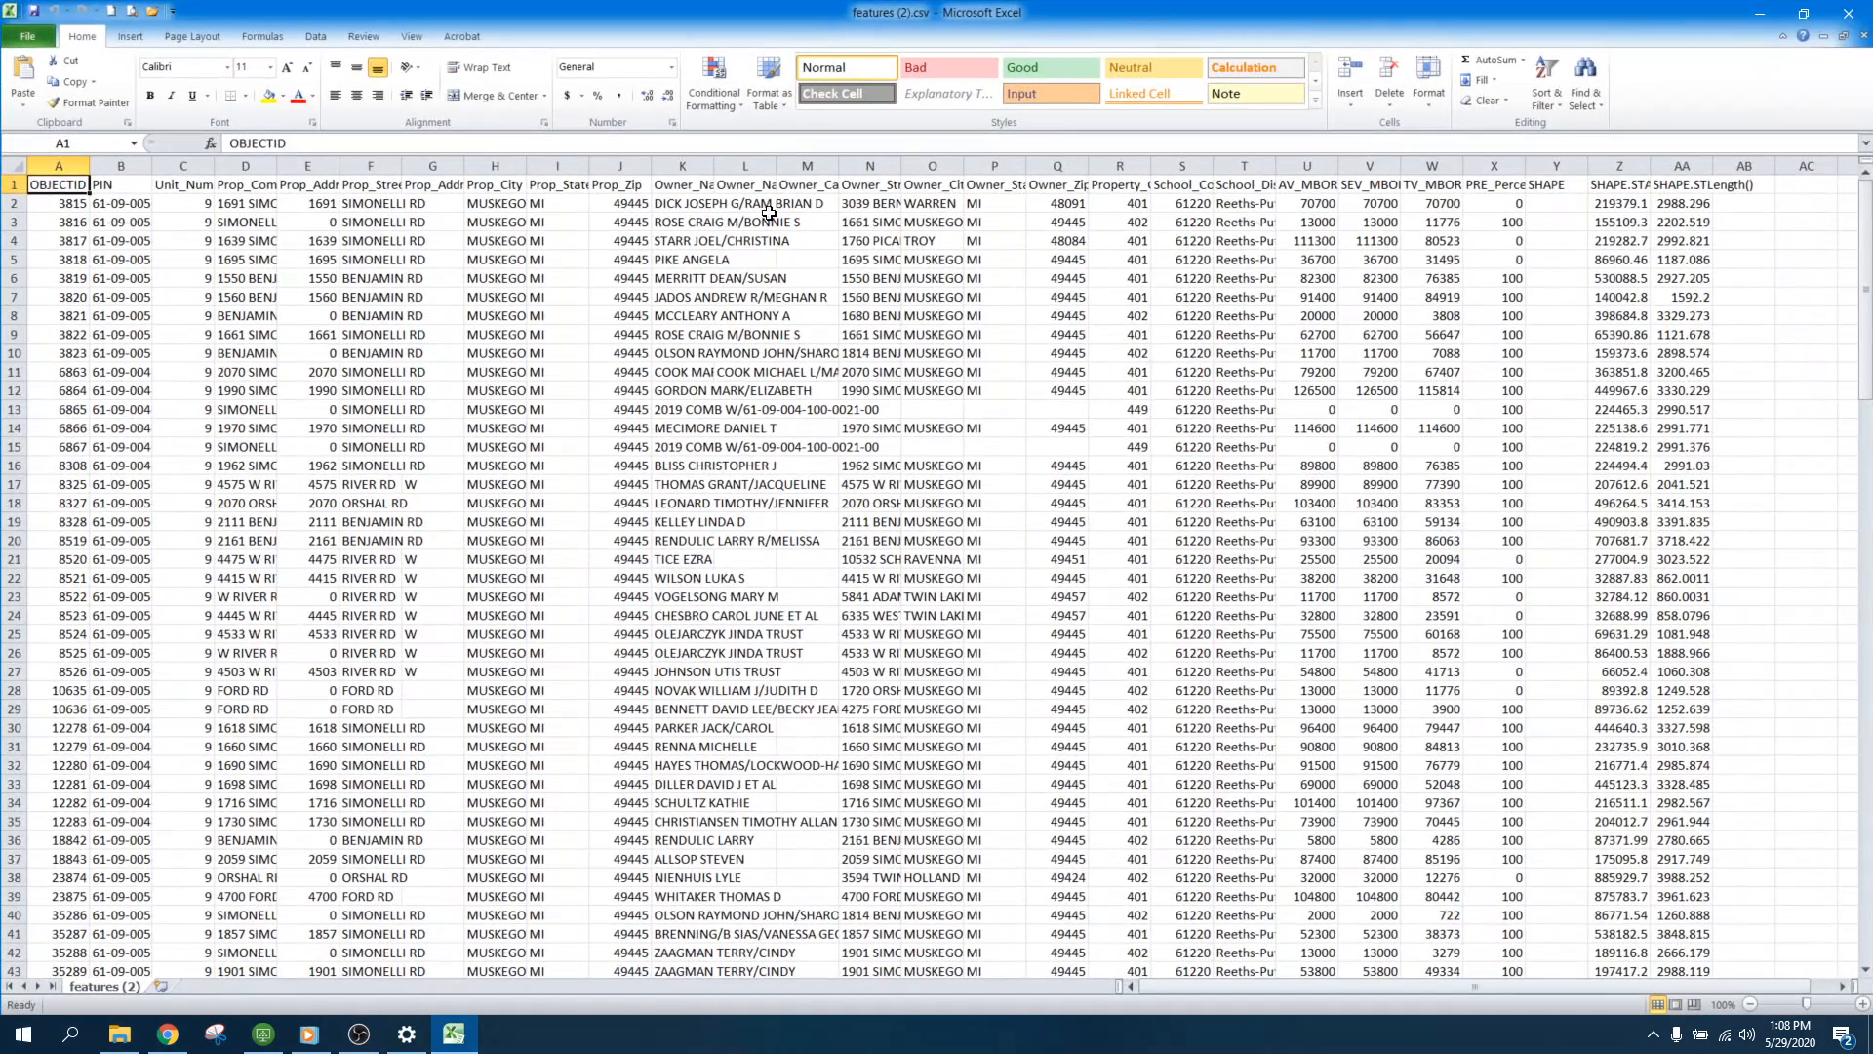
Step: Fit all column widths of the exported parcel sheet to their contents and review its rows
left_click(14, 166)
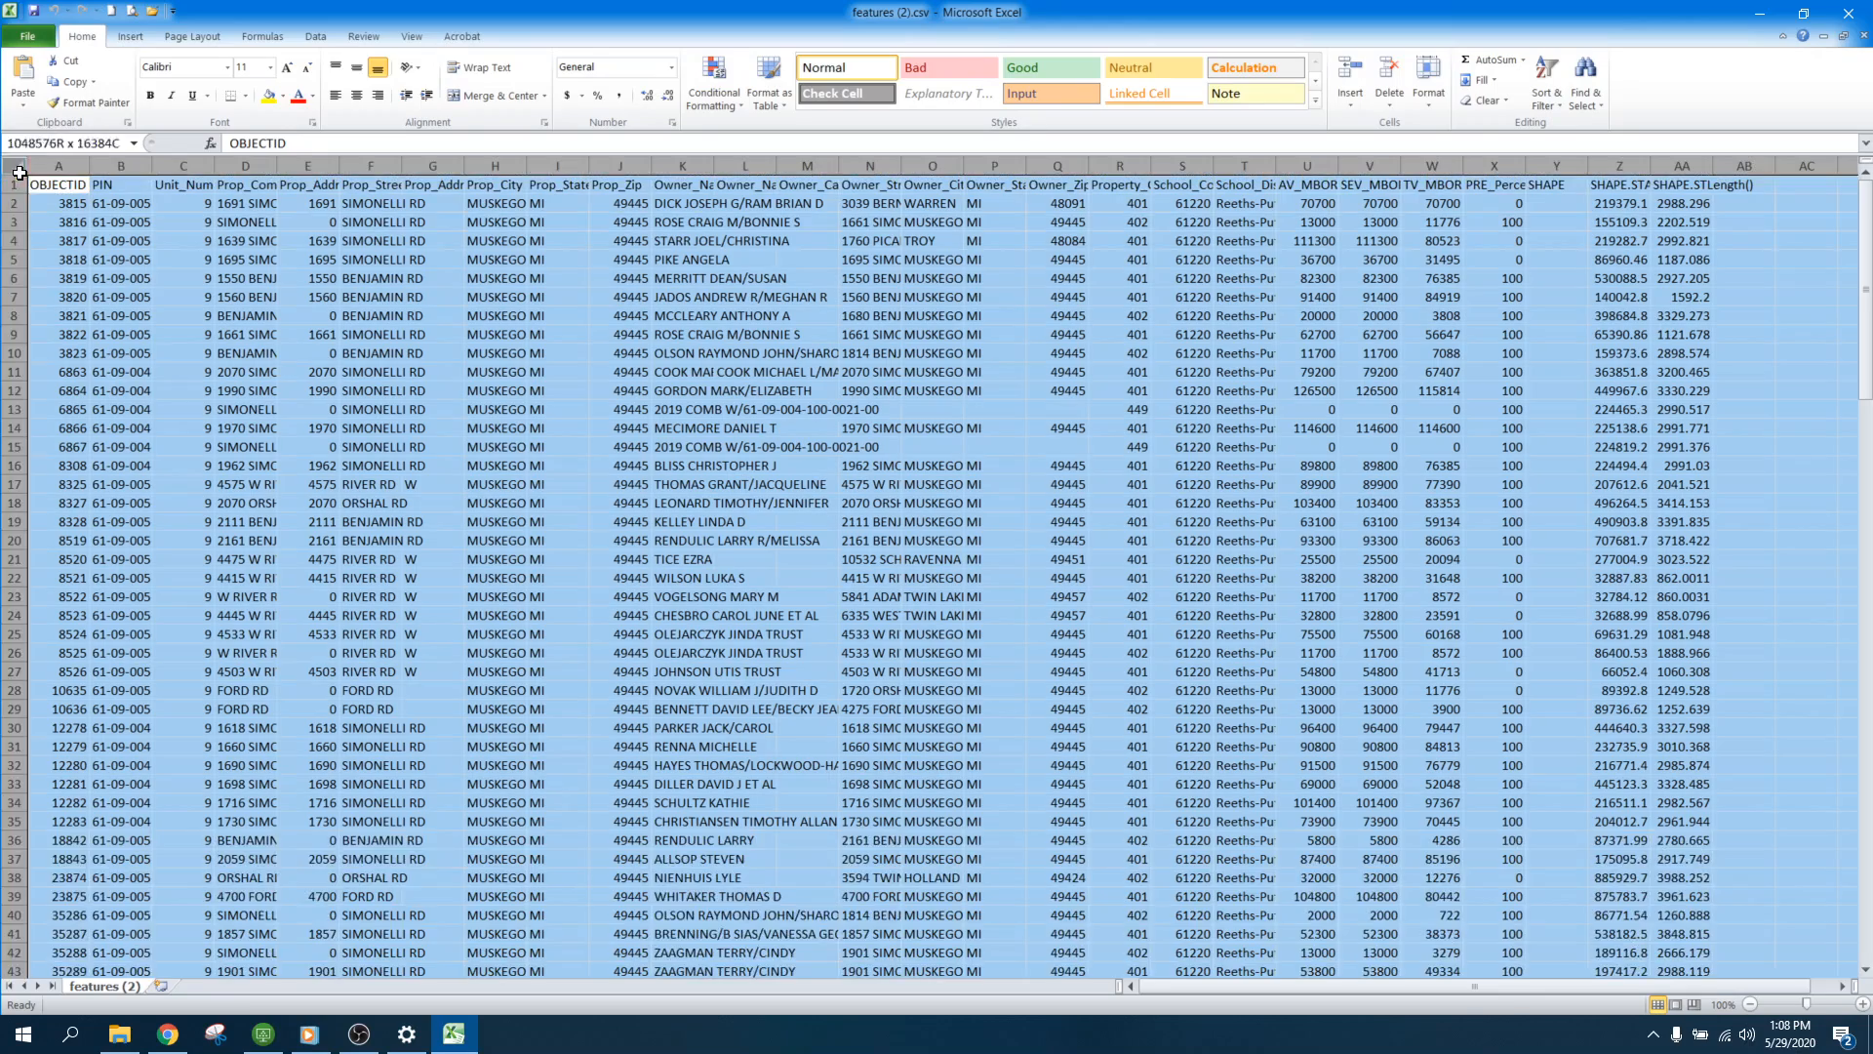
double_click(89, 166)
scroll(356, 312, "down", 4)
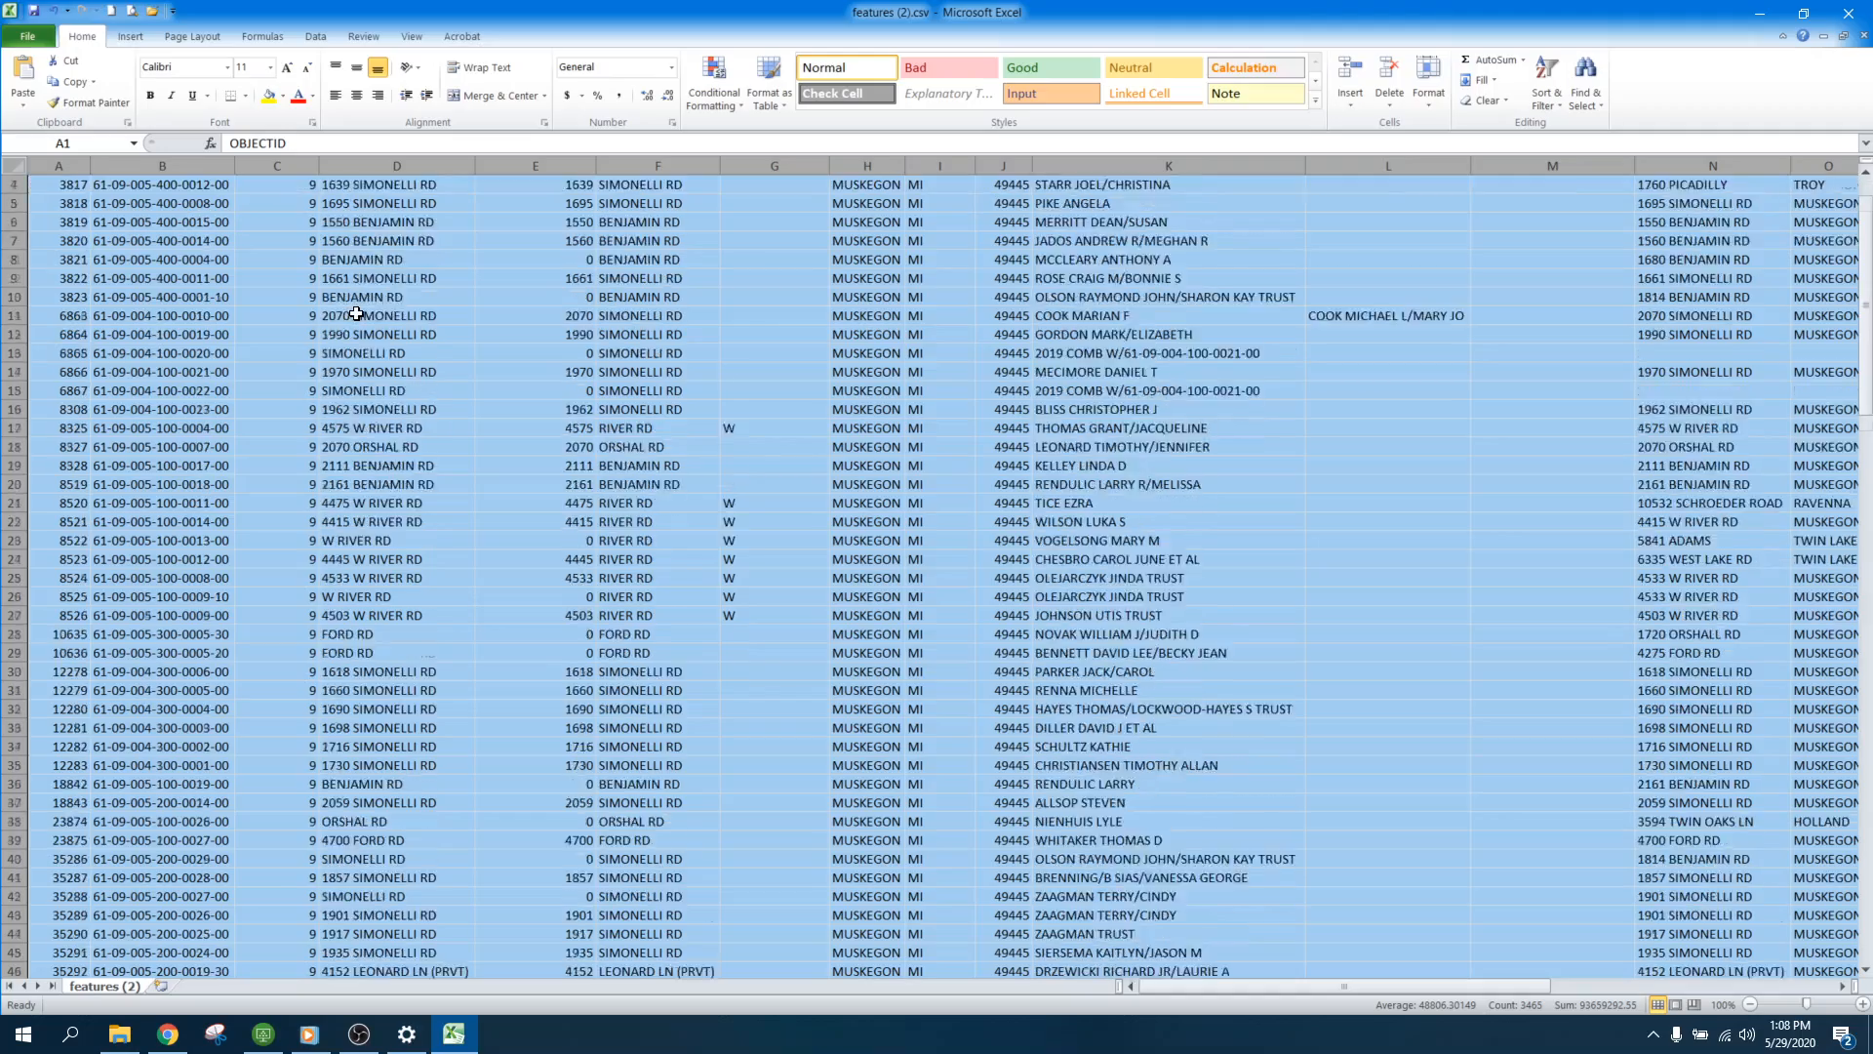
scroll(363, 311, "down", 20)
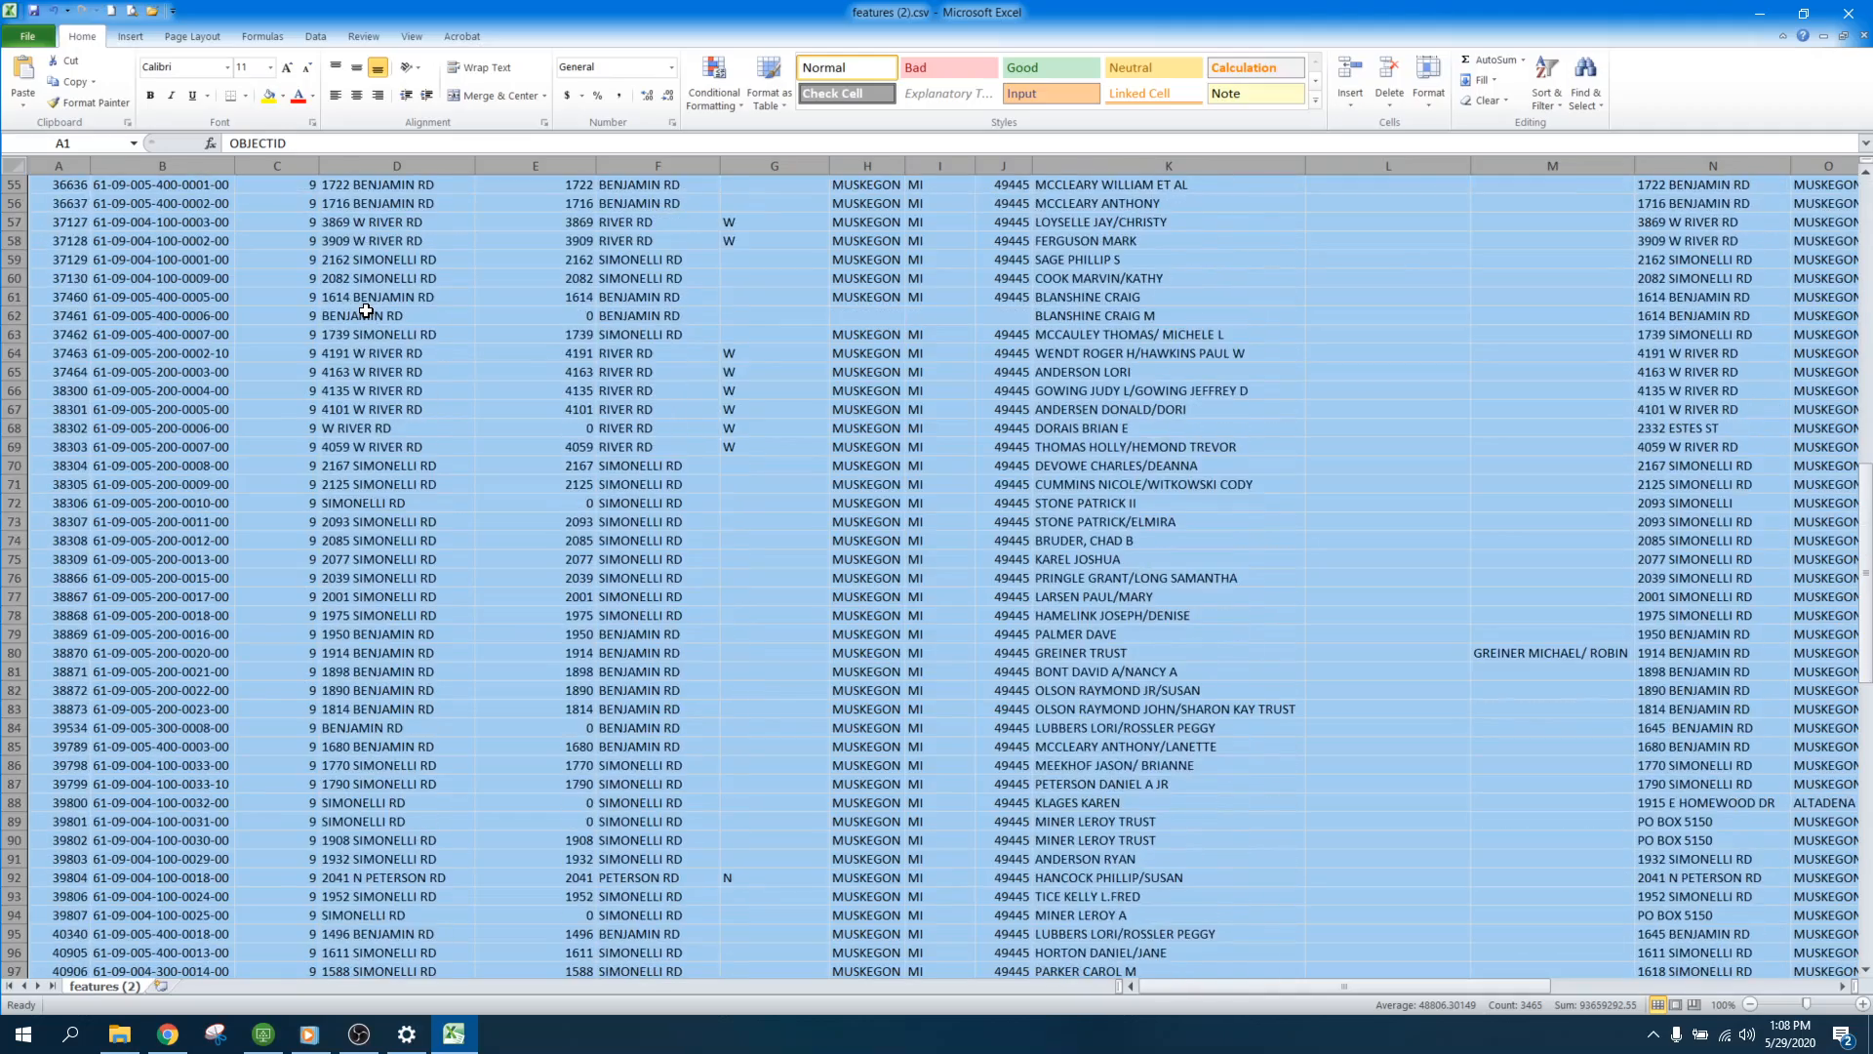
scroll(367, 310, "down", 13)
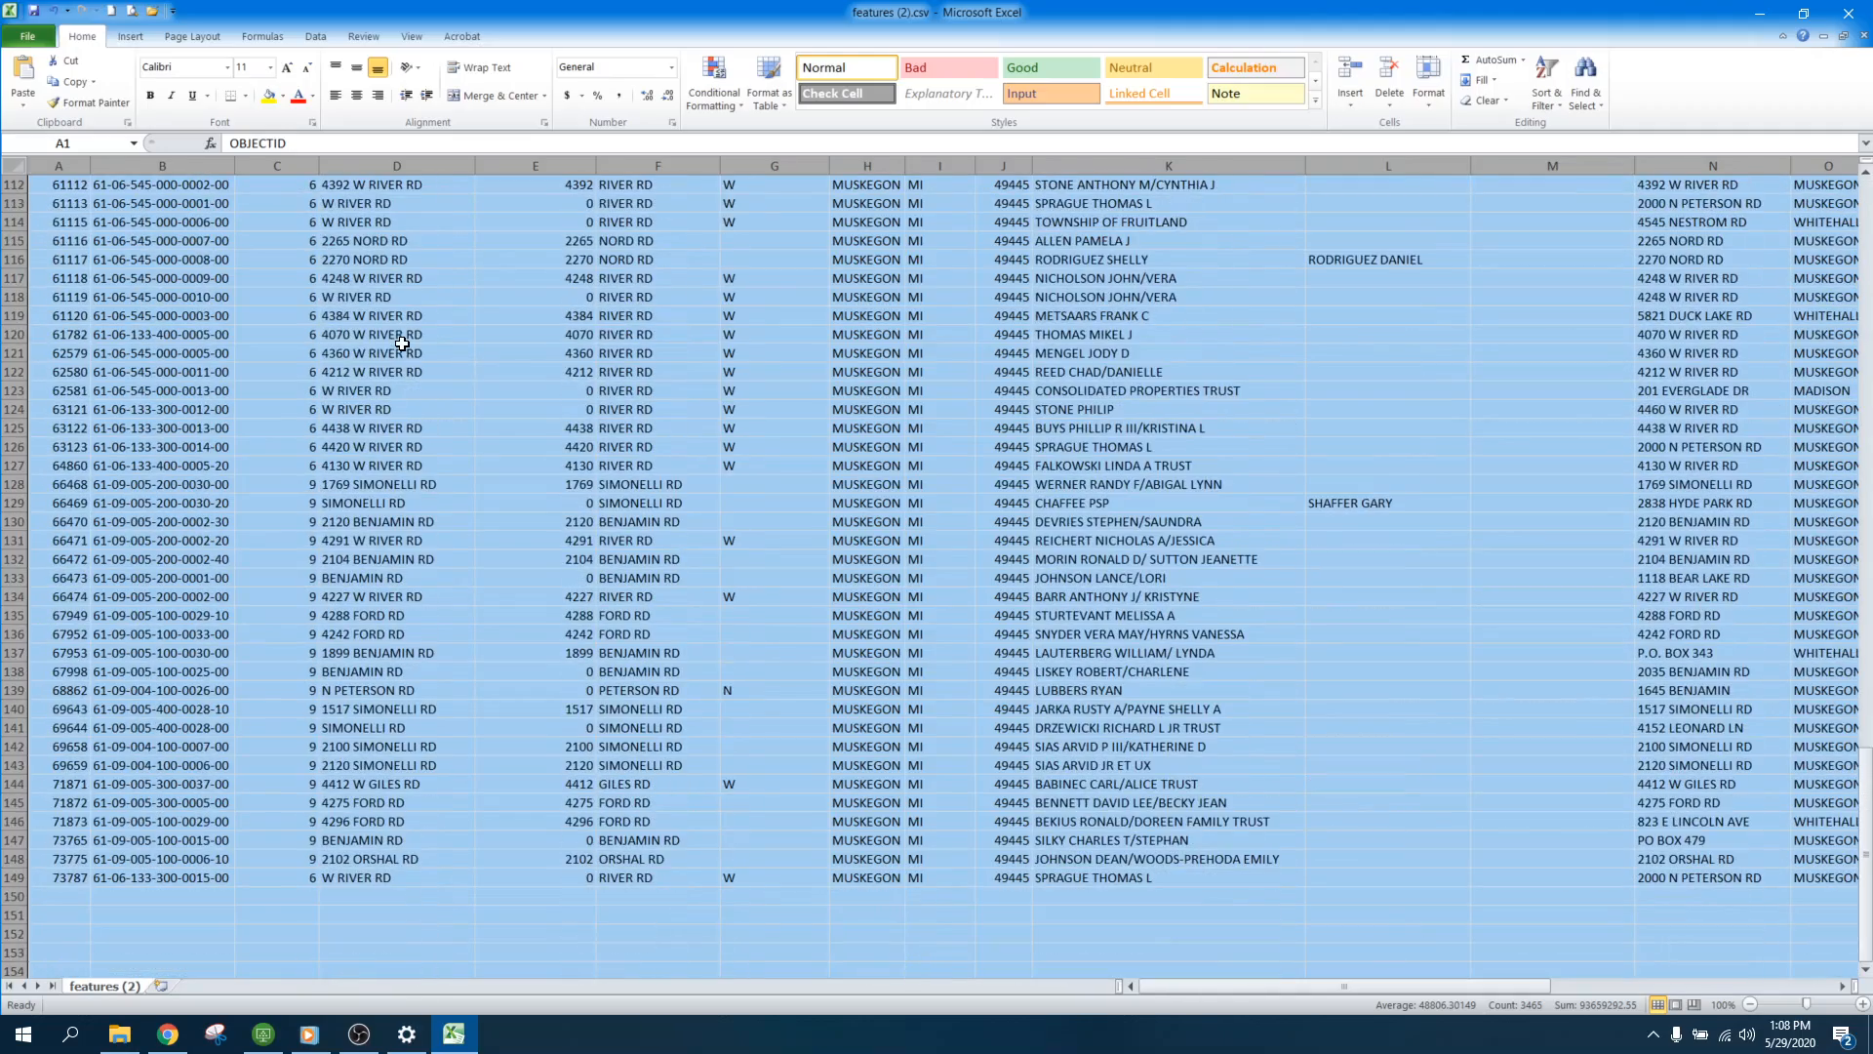
scroll(409, 346, "up", 20)
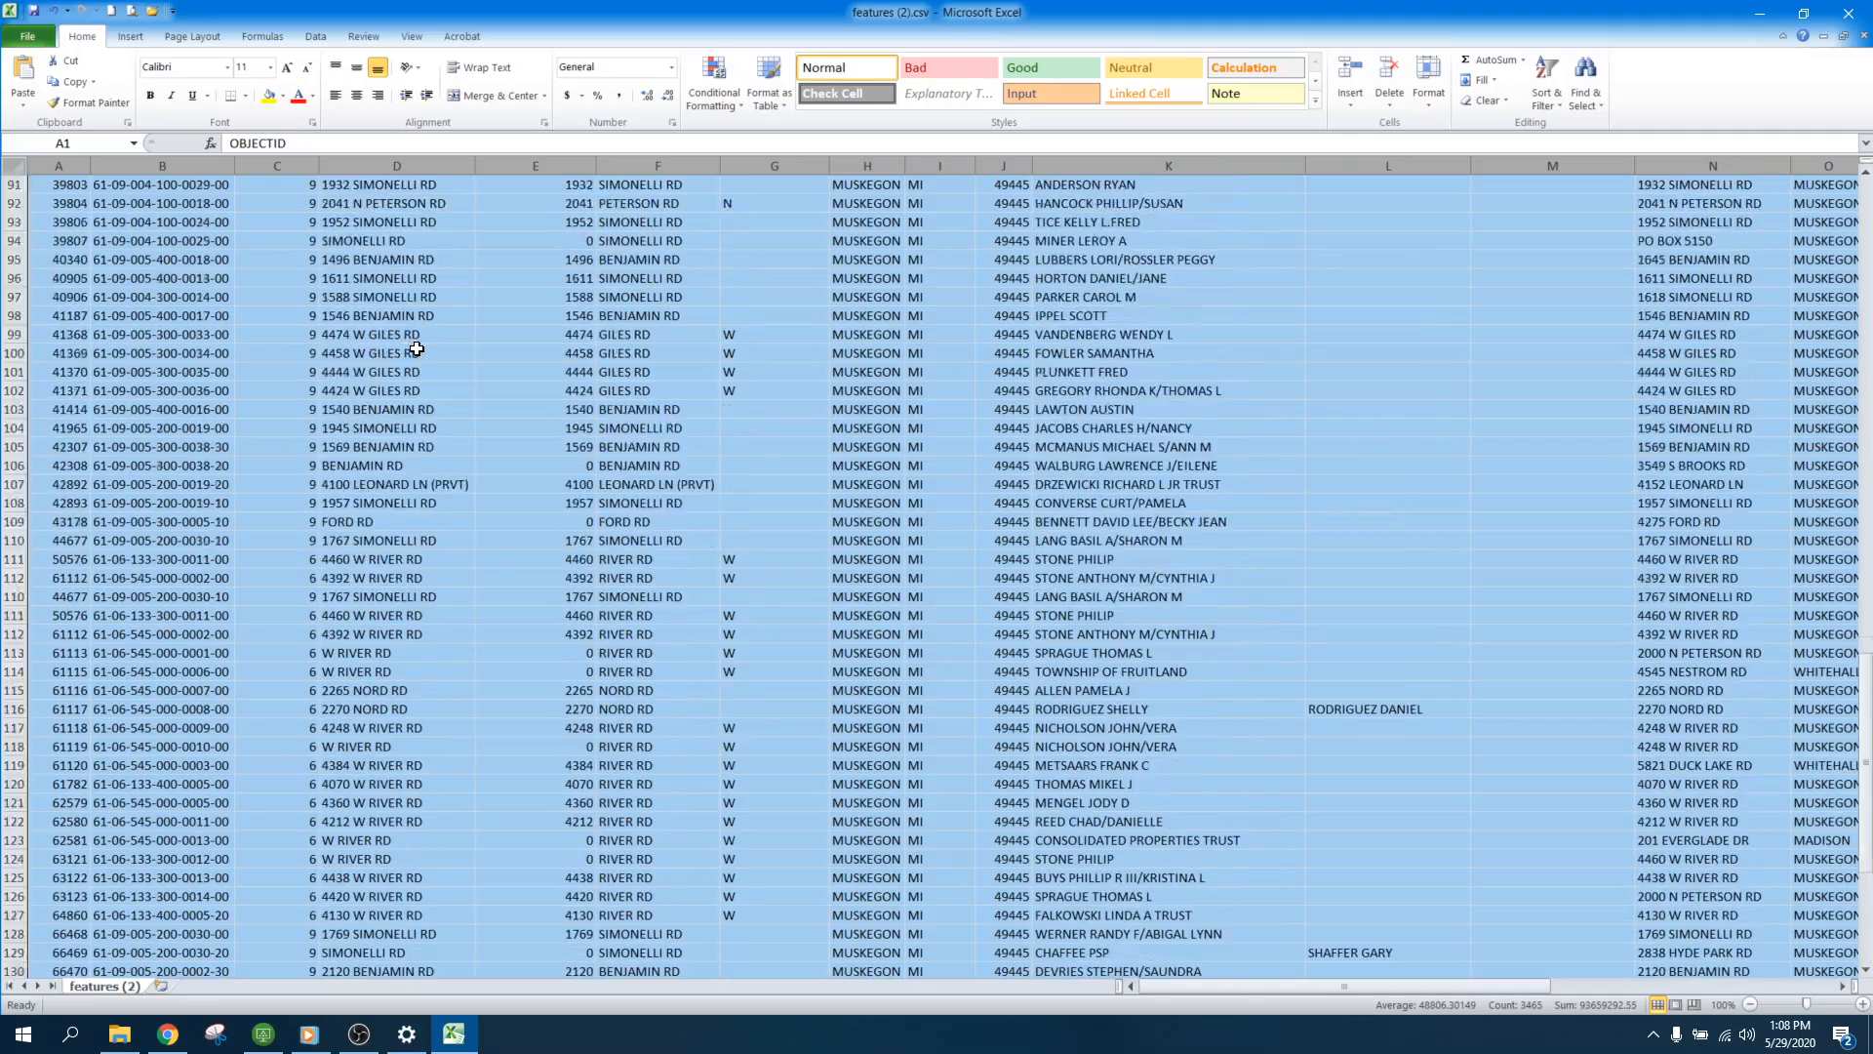
scroll(421, 351, "up", 9)
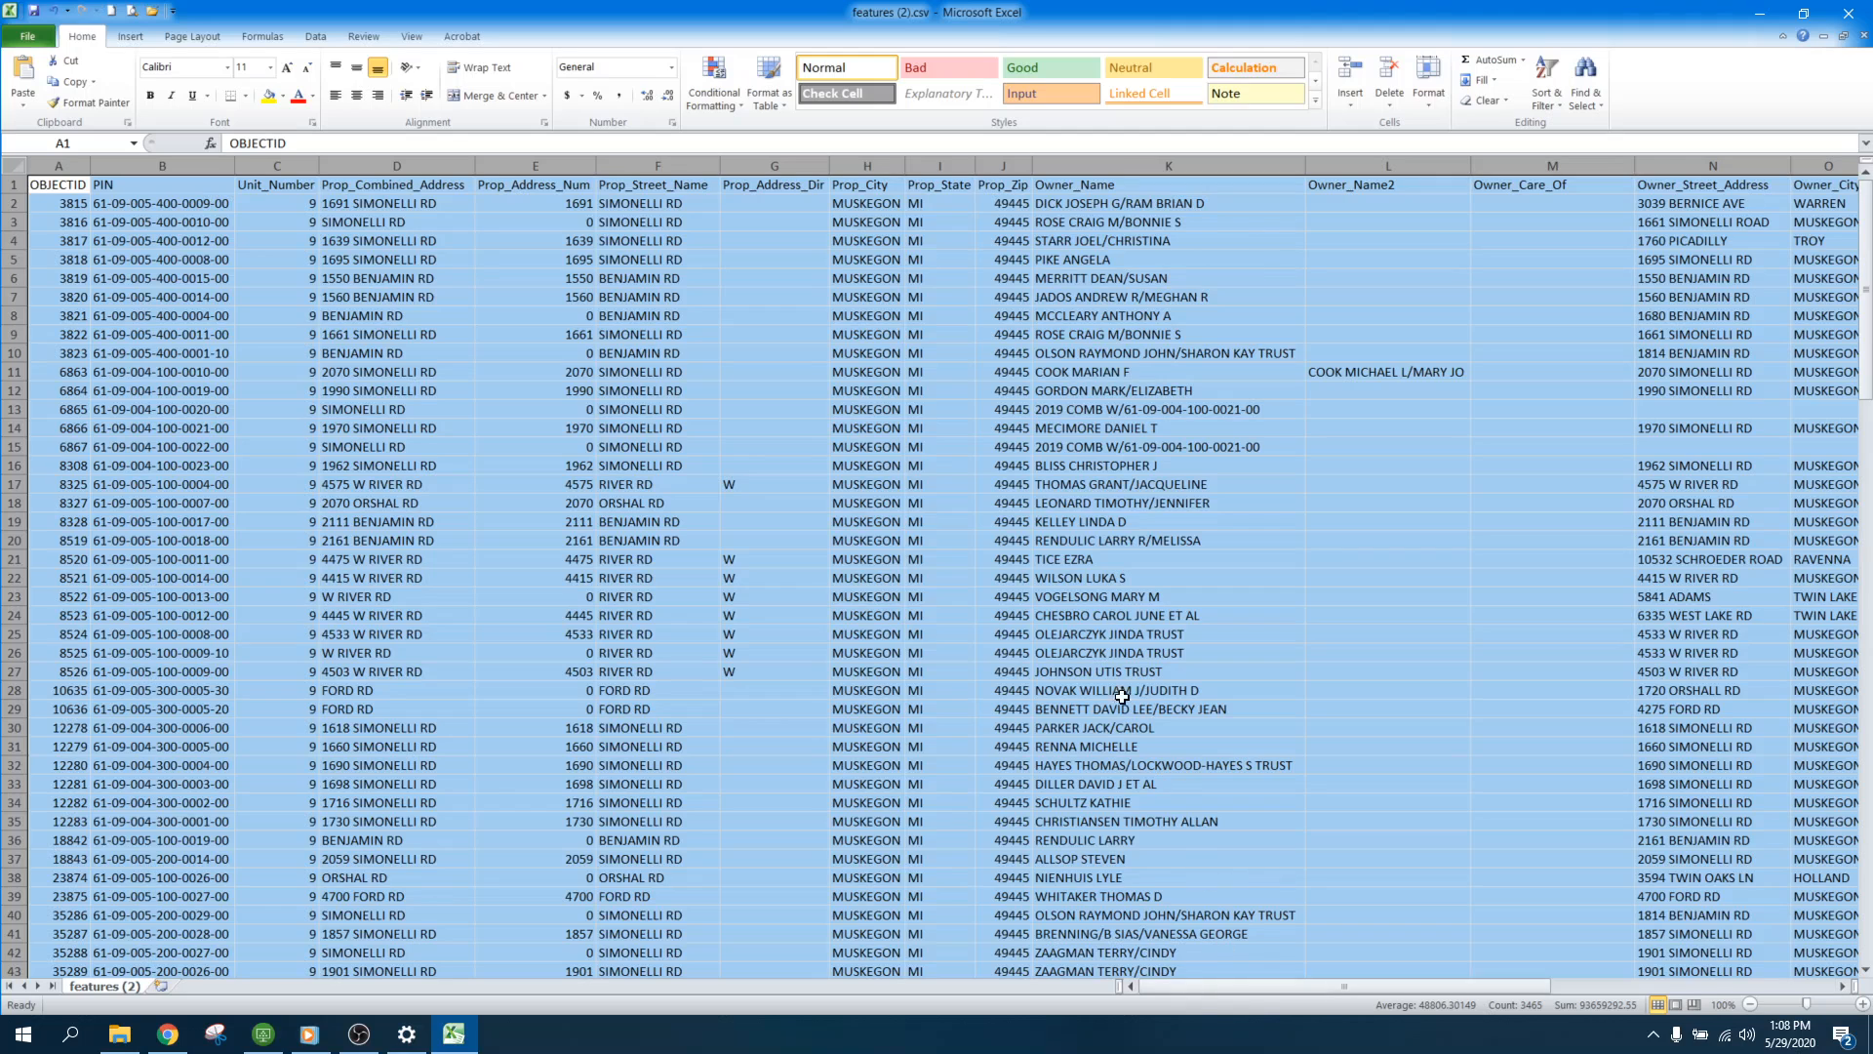
Step: Save the parcel sheet in Downloads as the Excel Workbook features (2).xlsx and return to the drain map
left_click(17, 42)
left_click(53, 90)
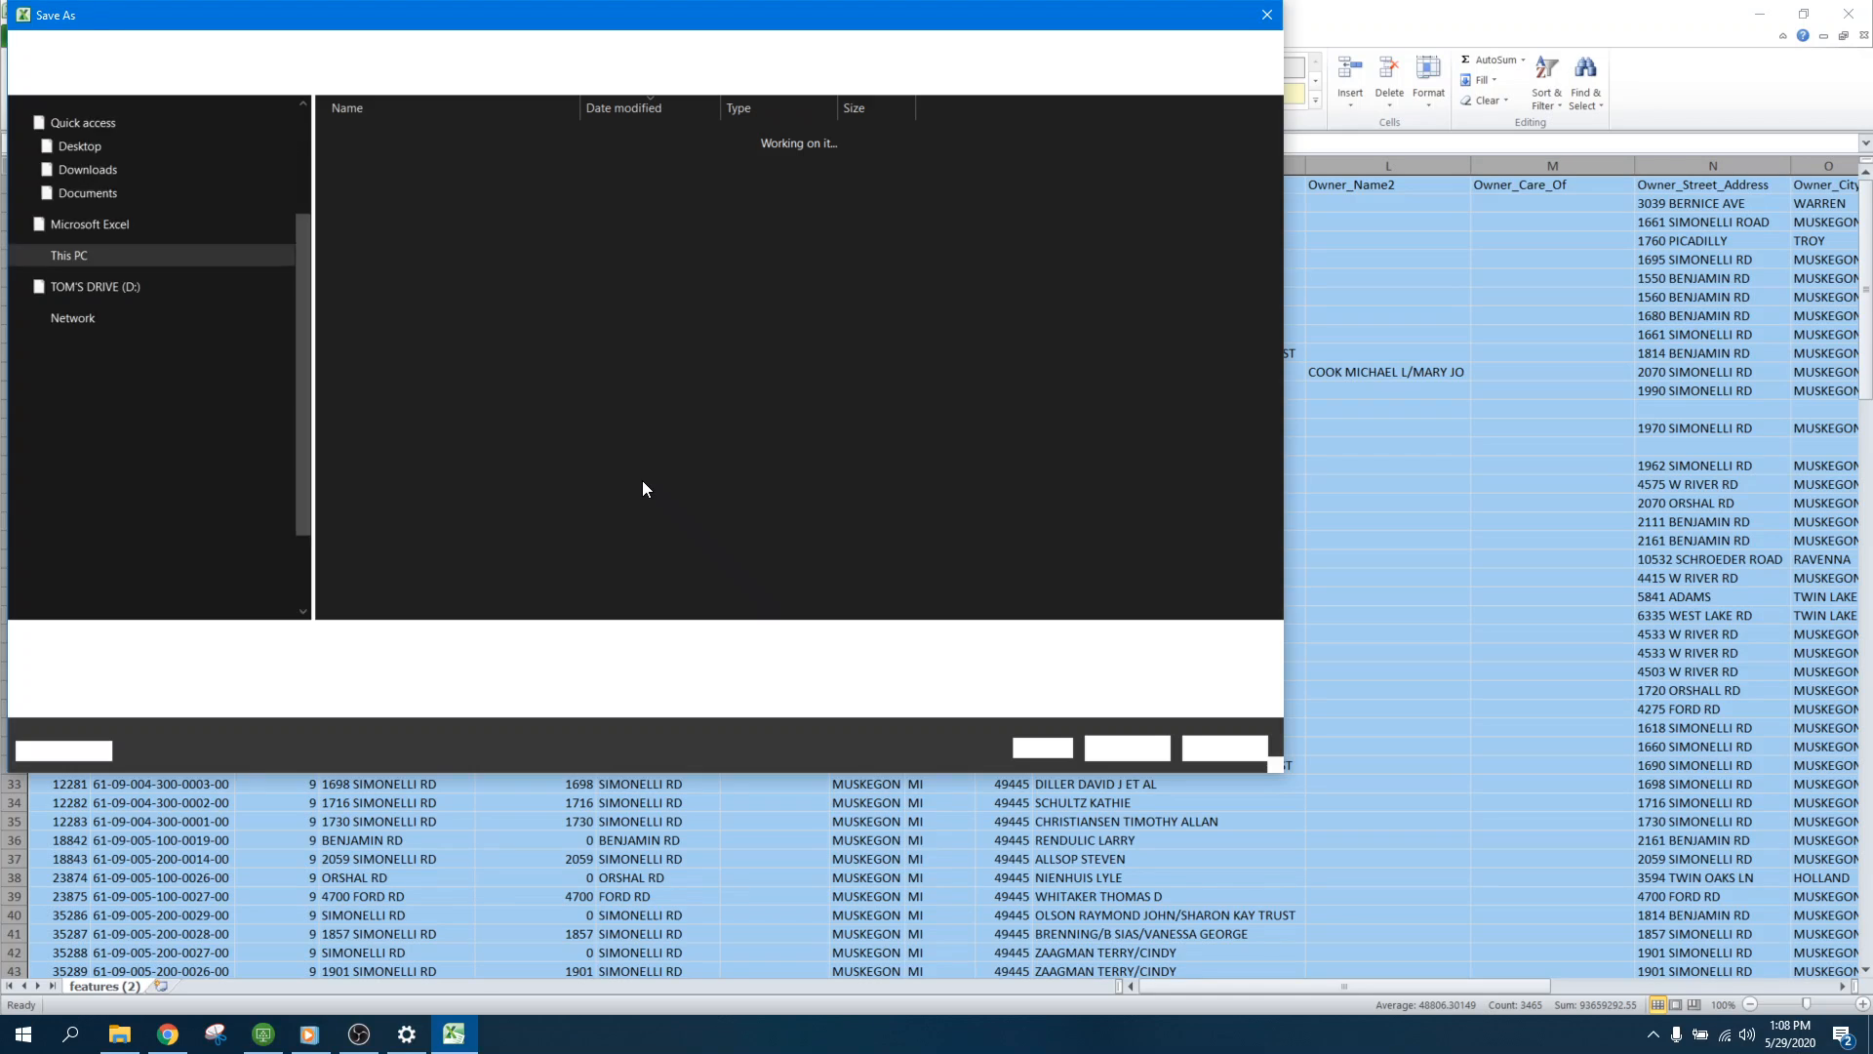
left_click(354, 667)
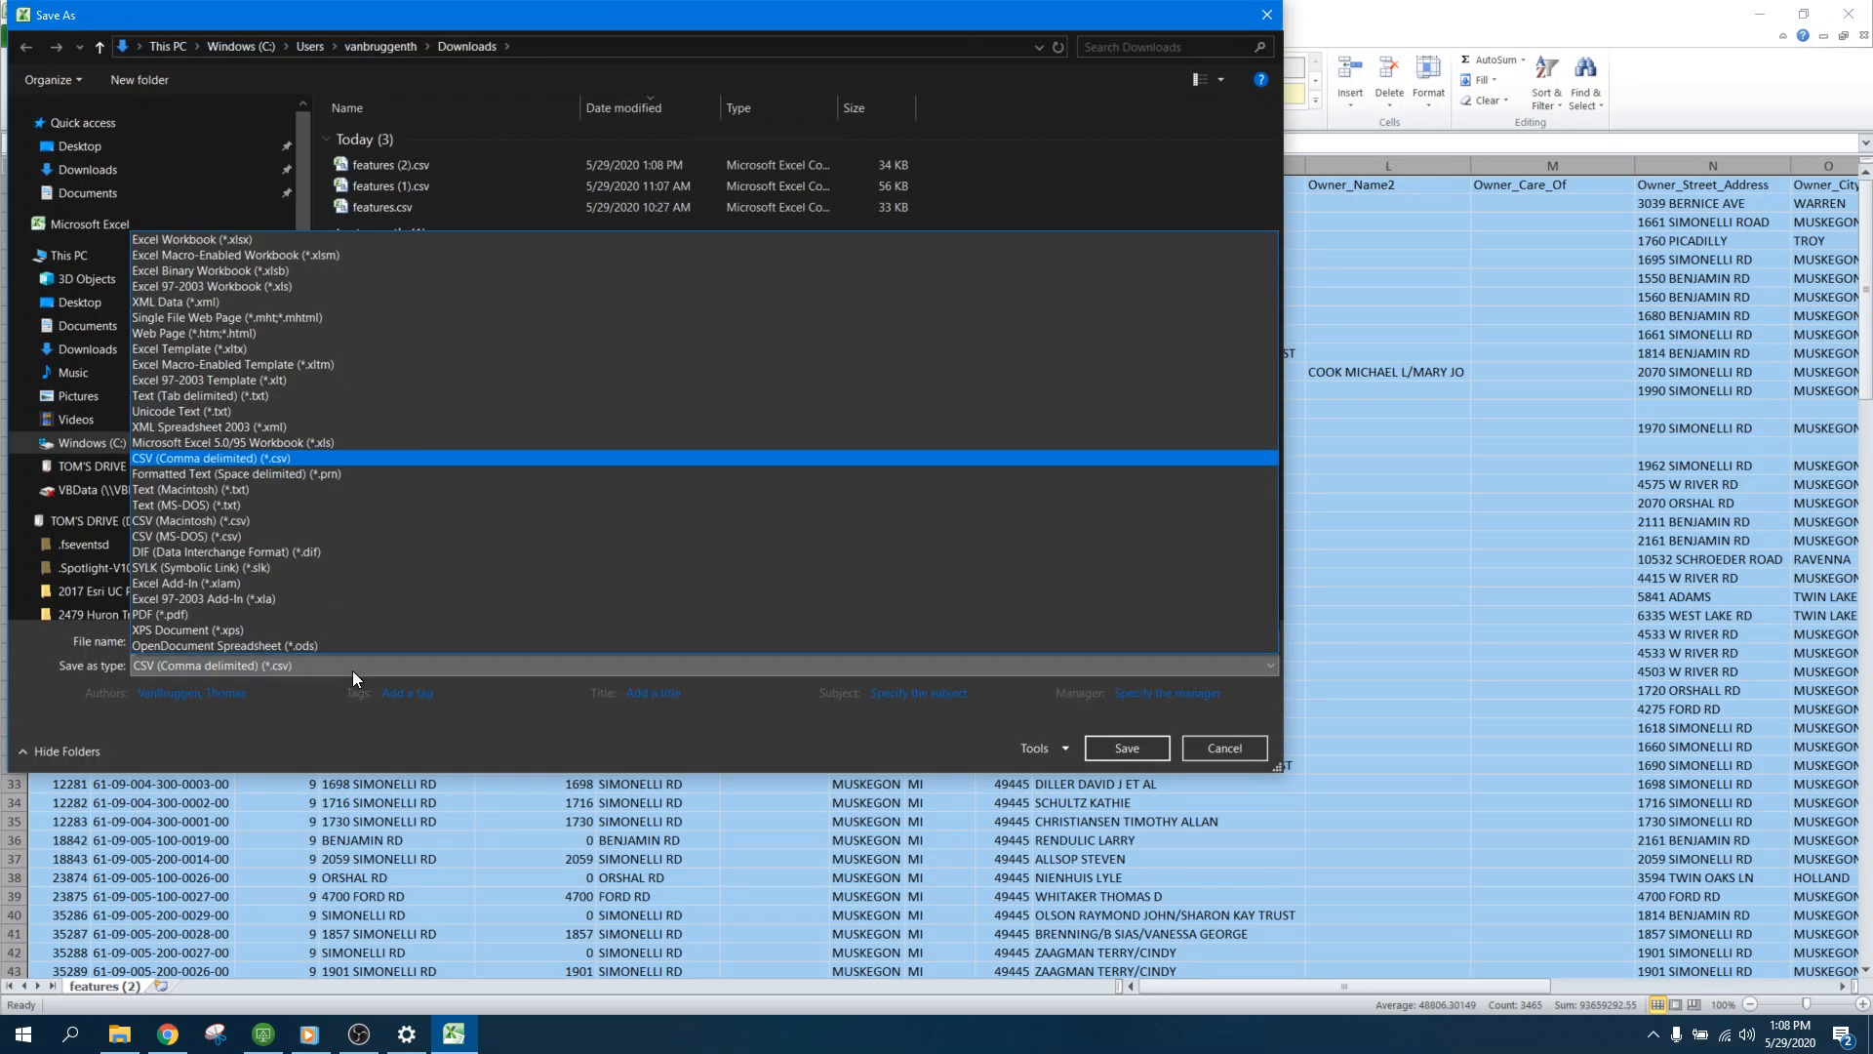
left_click(236, 240)
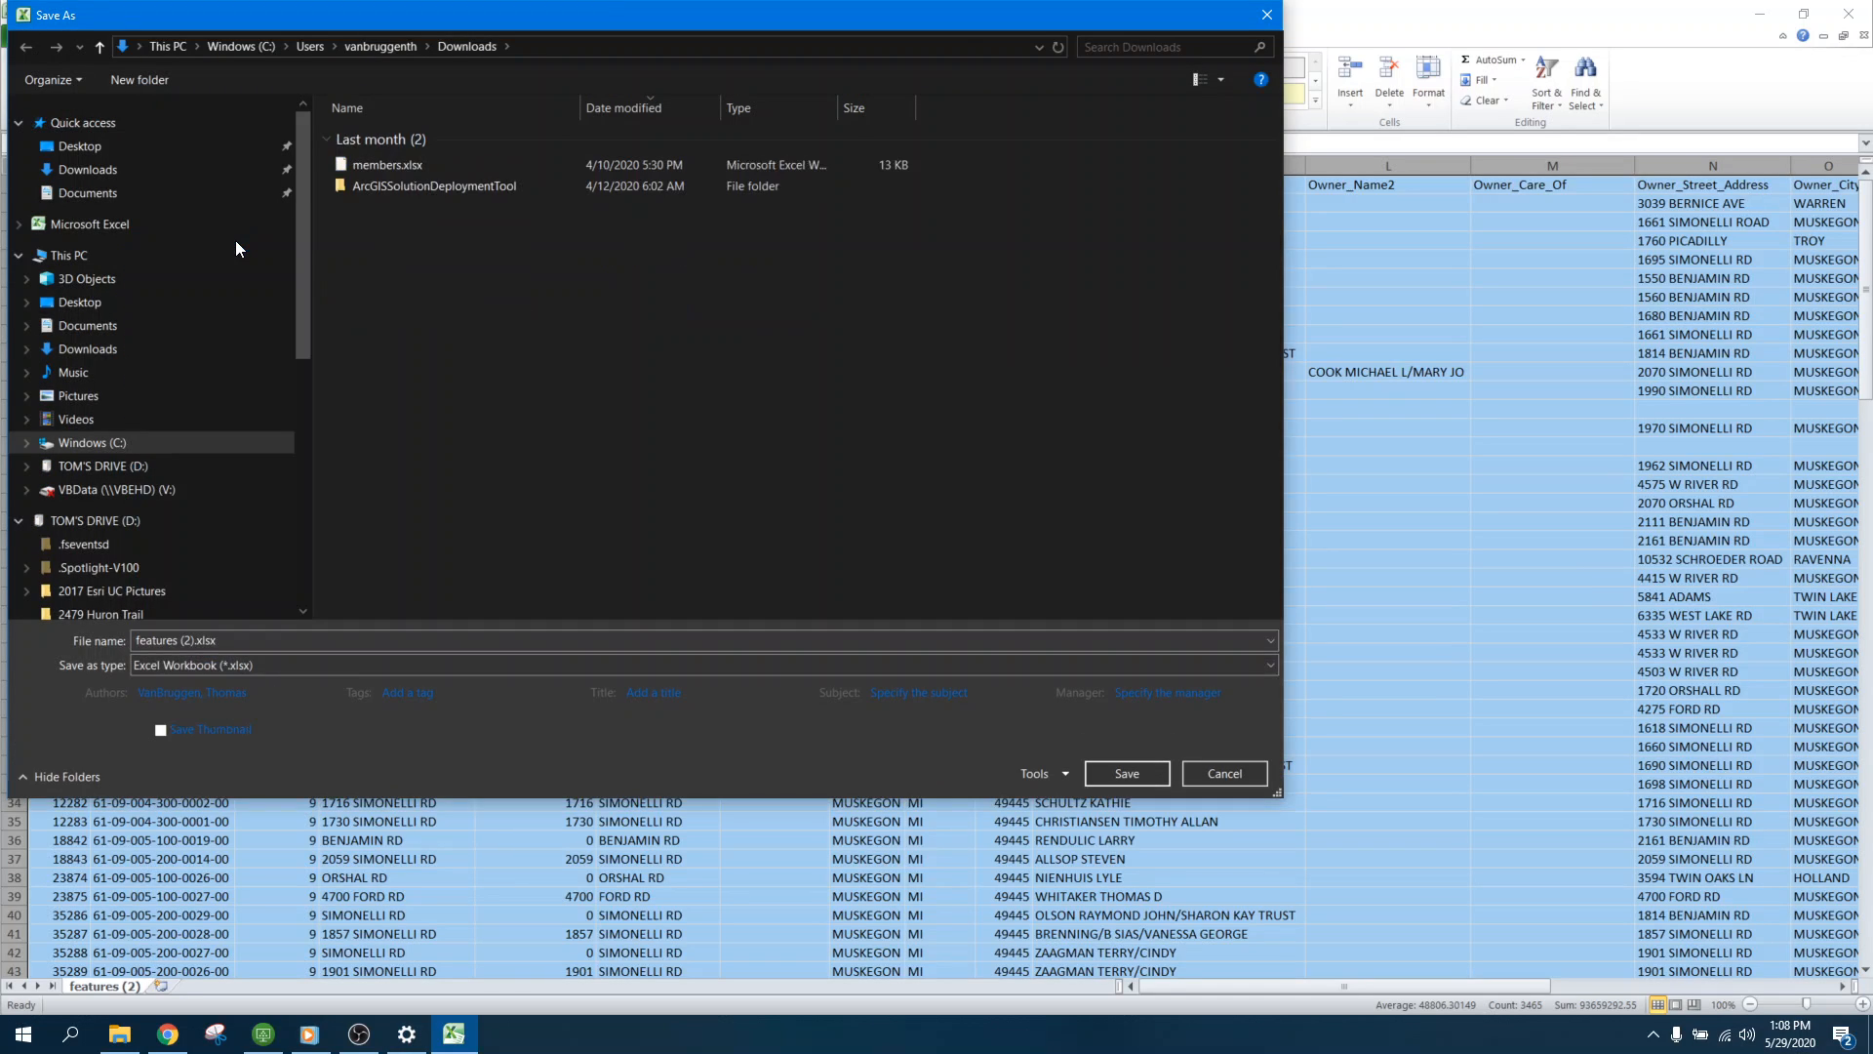
left_click(1126, 775)
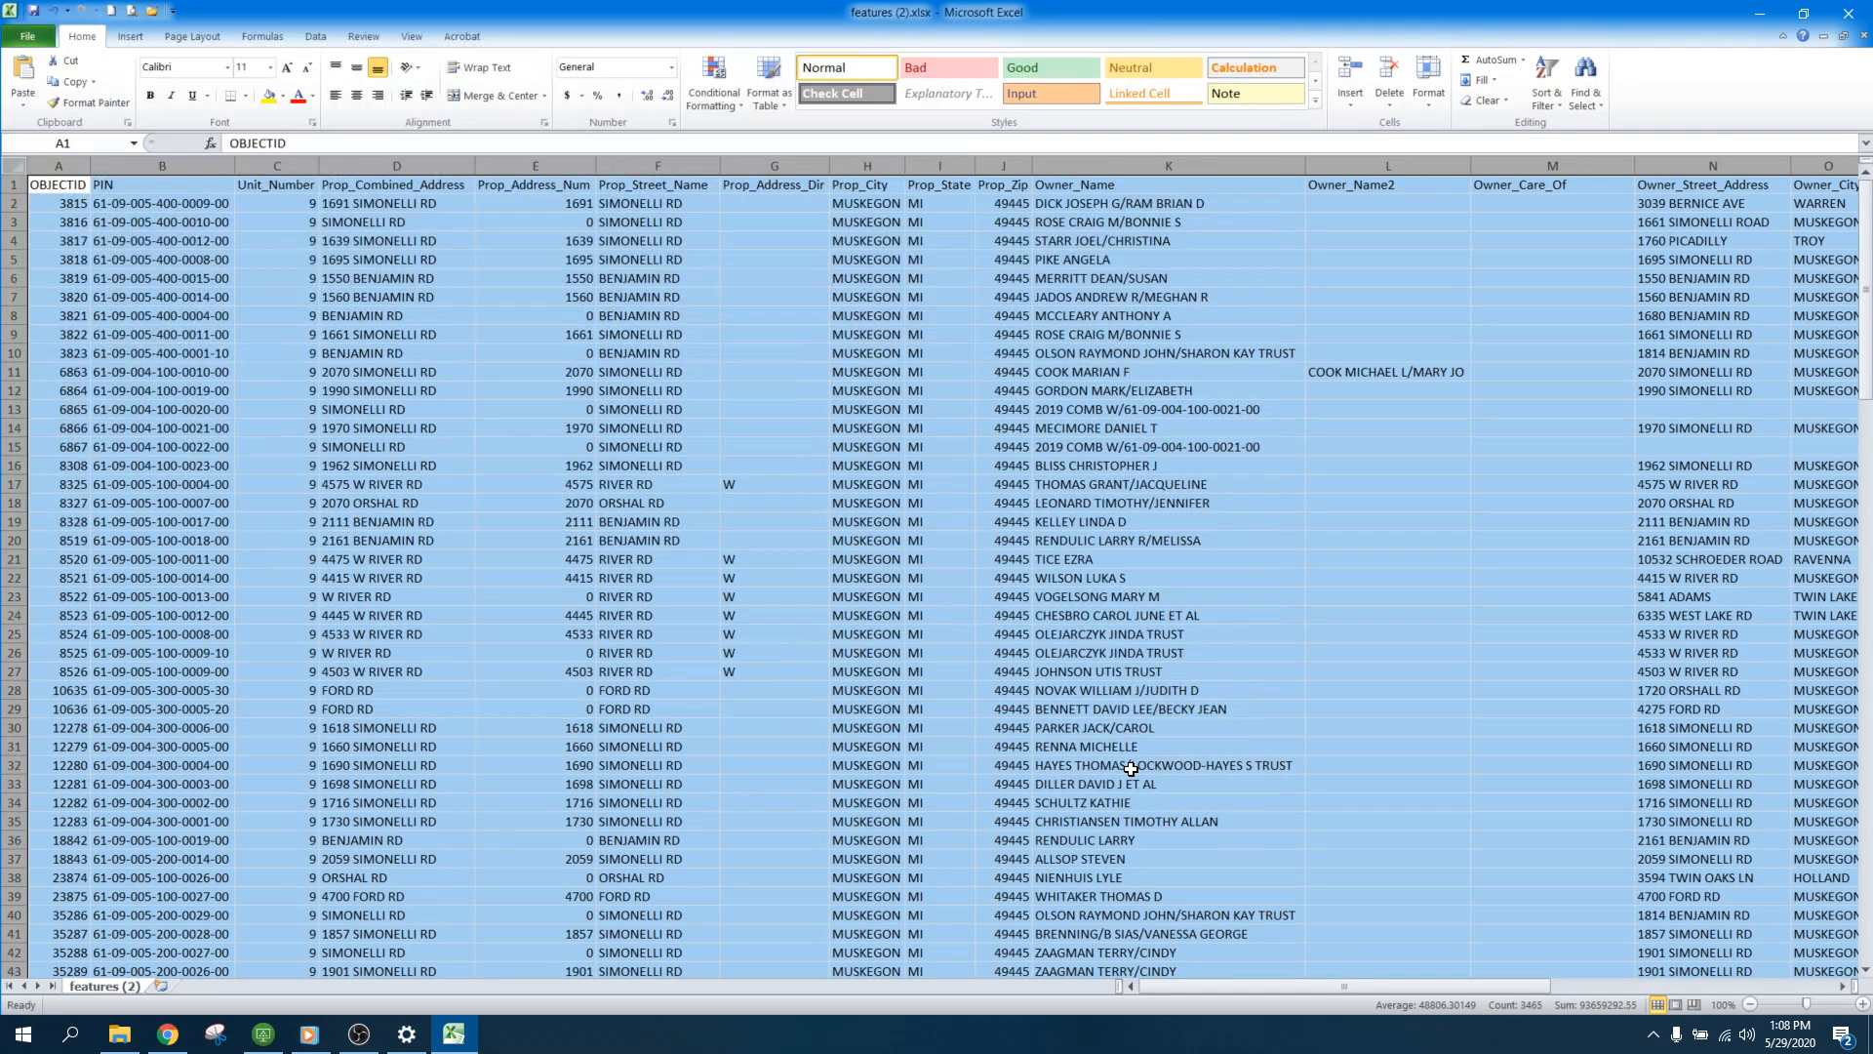
left_click(1756, 22)
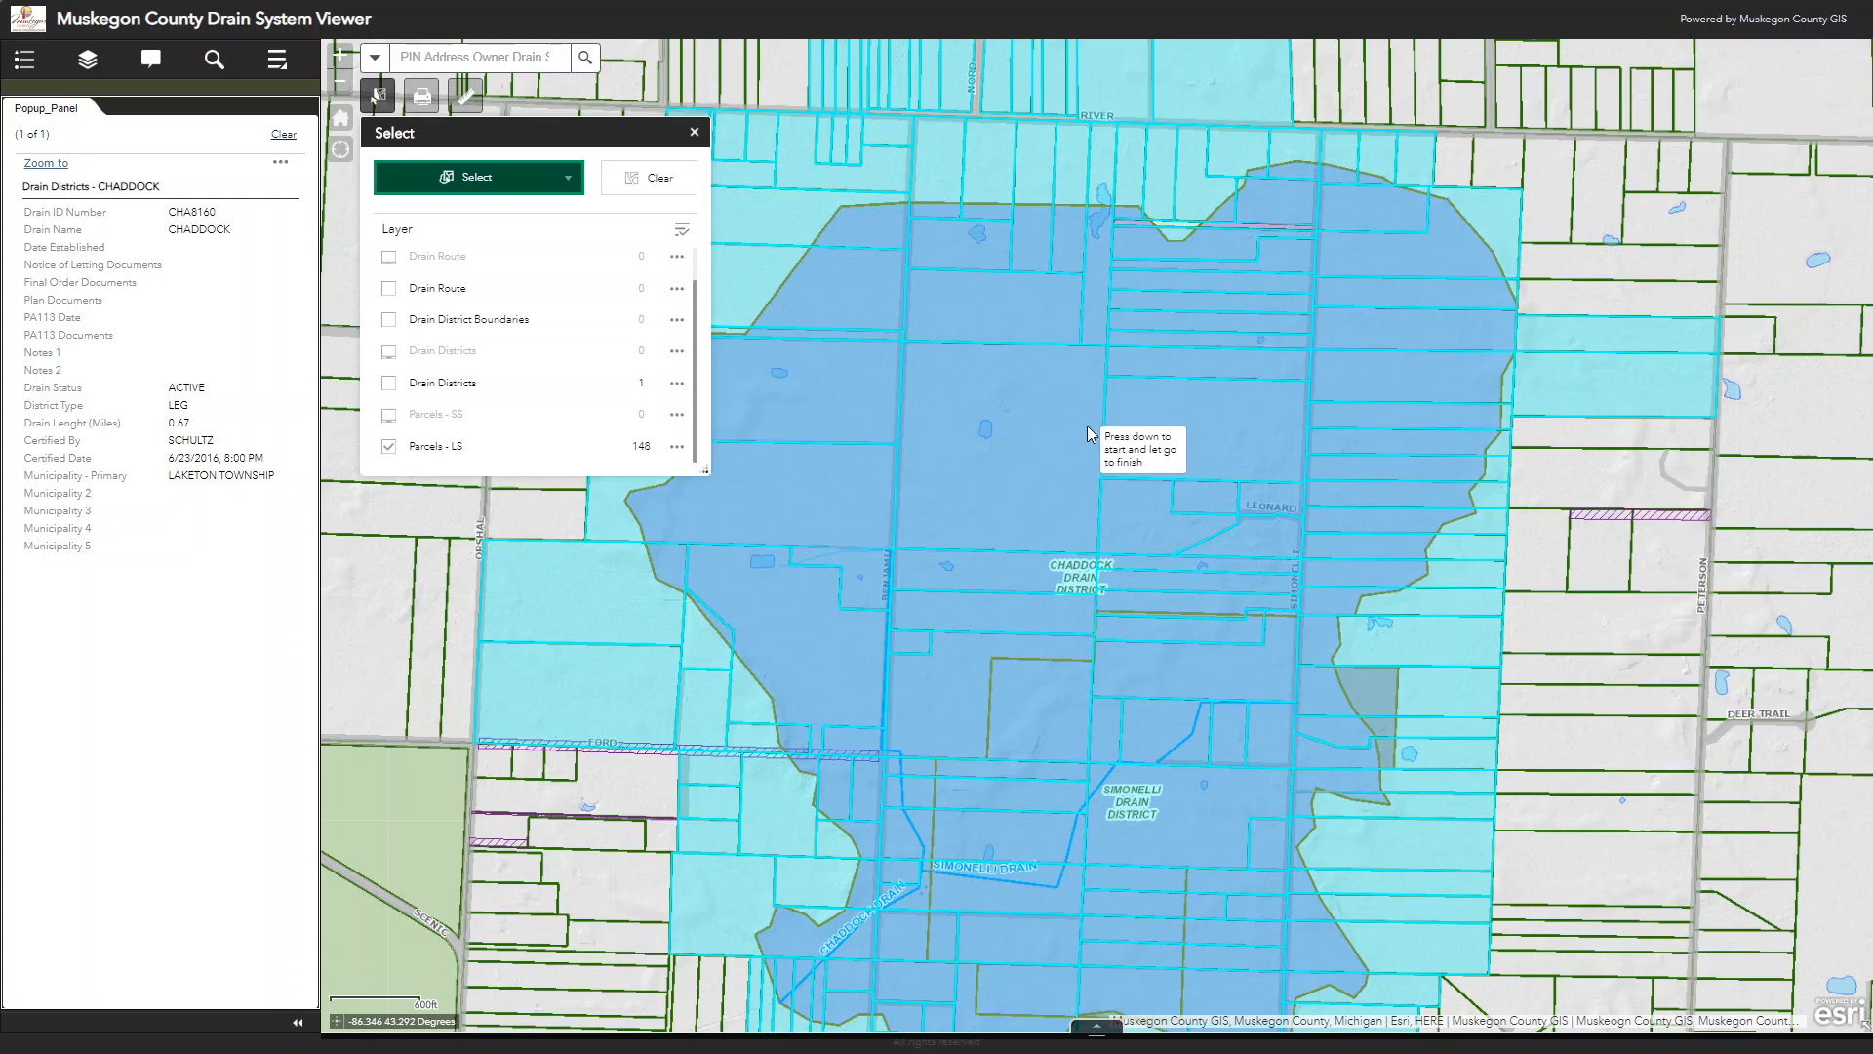
Step: Close the selection tool and set the print layout to Letter ANSI A Landscape for the Chaddock area map
left_click(693, 132)
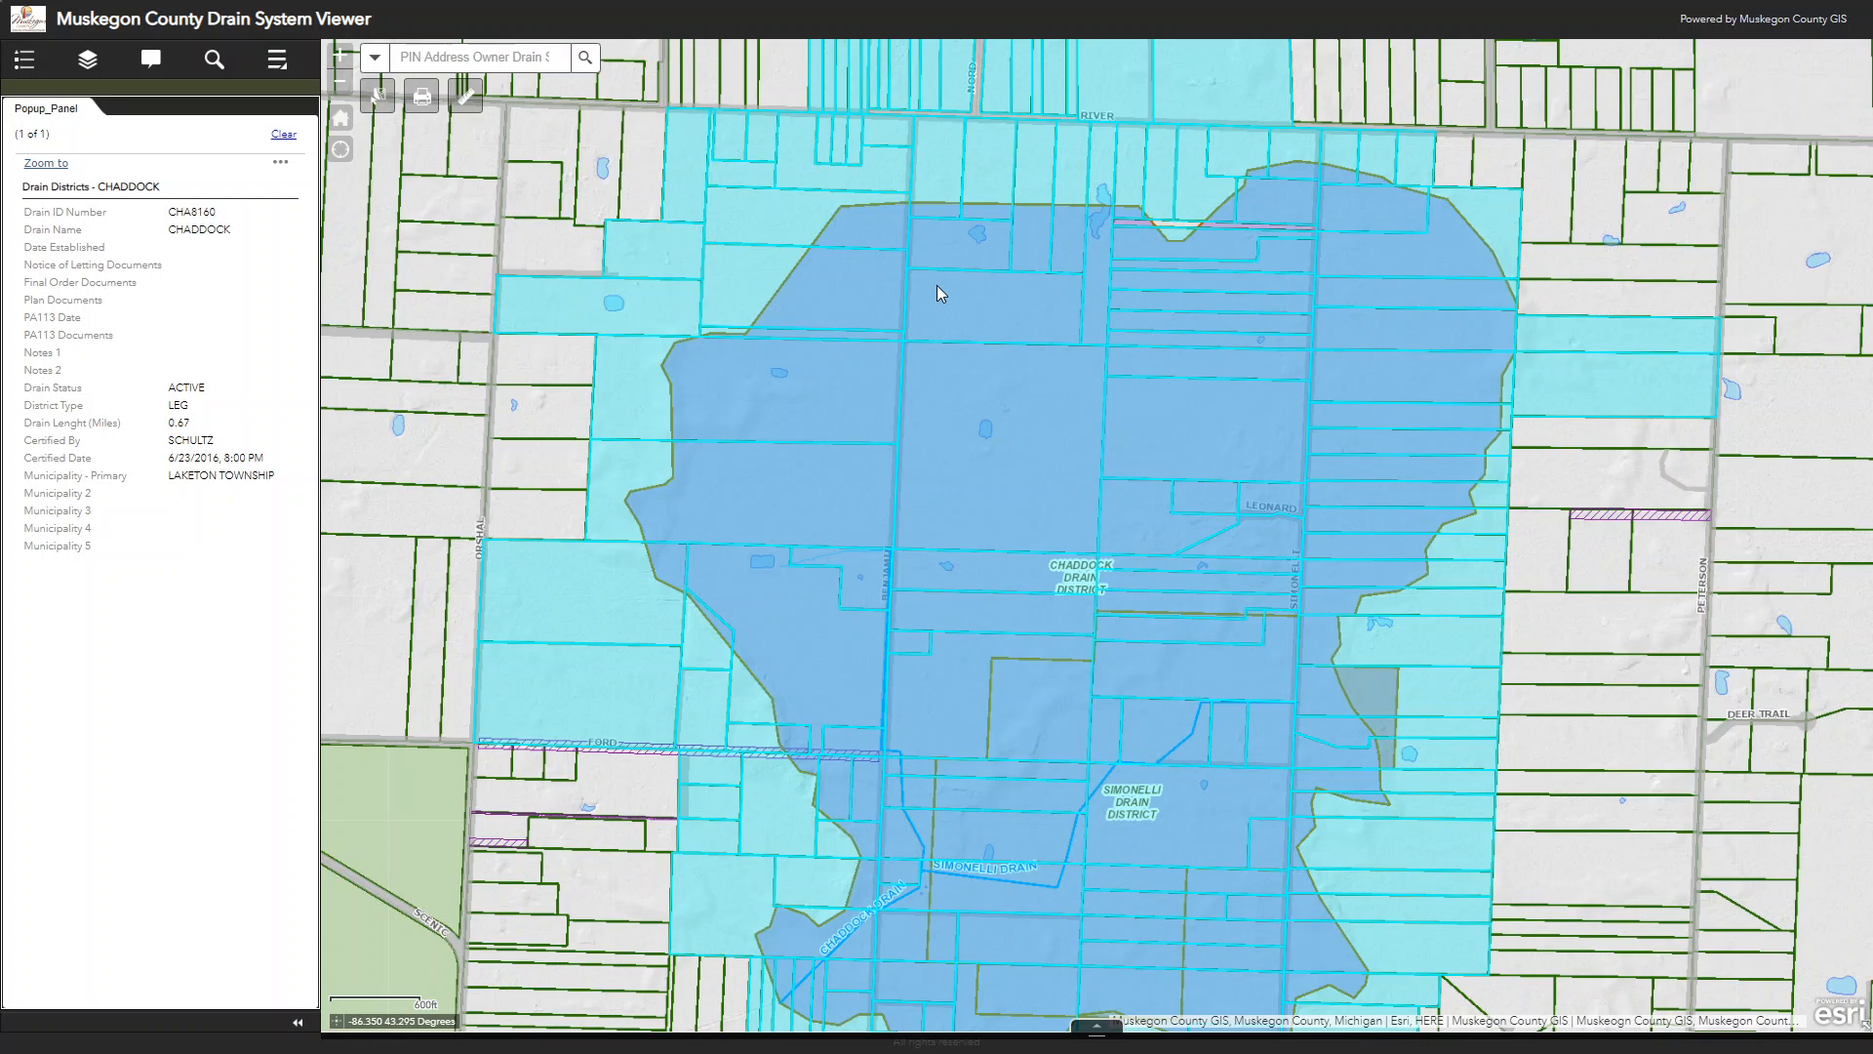
scroll(936, 293, "down", 1)
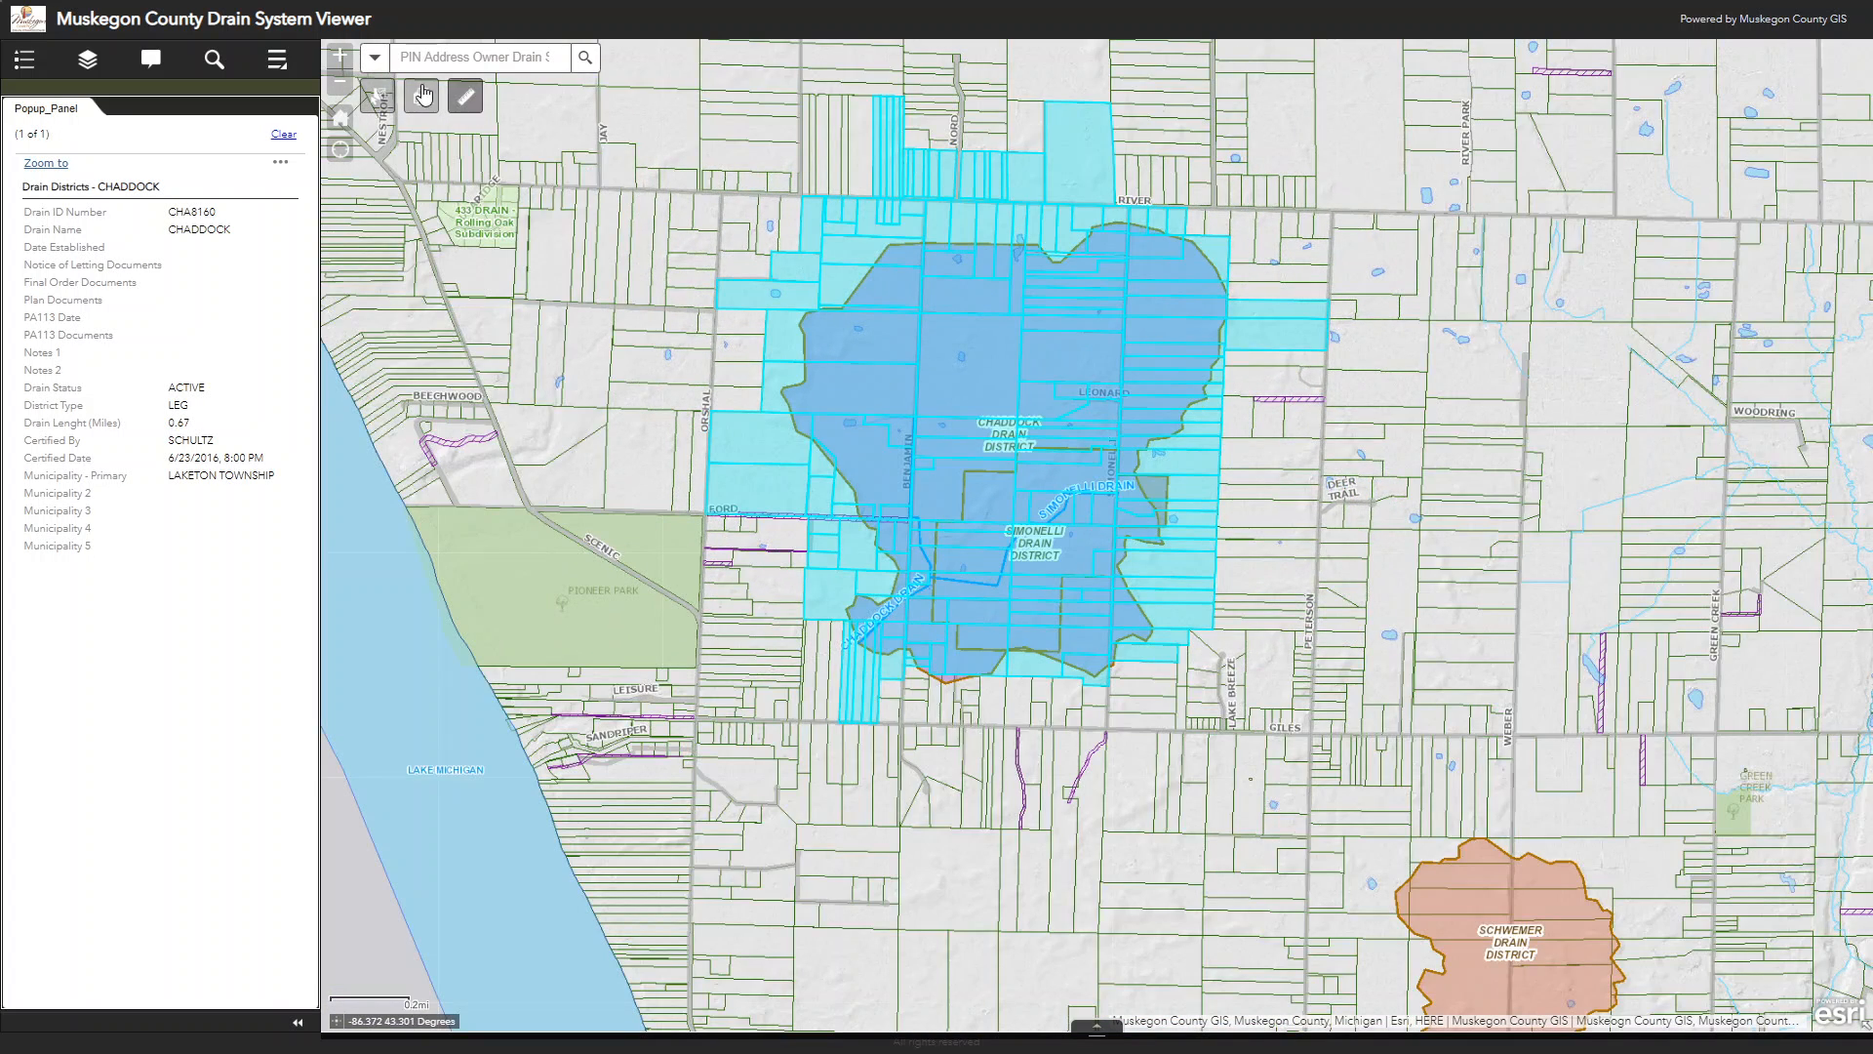
left_click(421, 97)
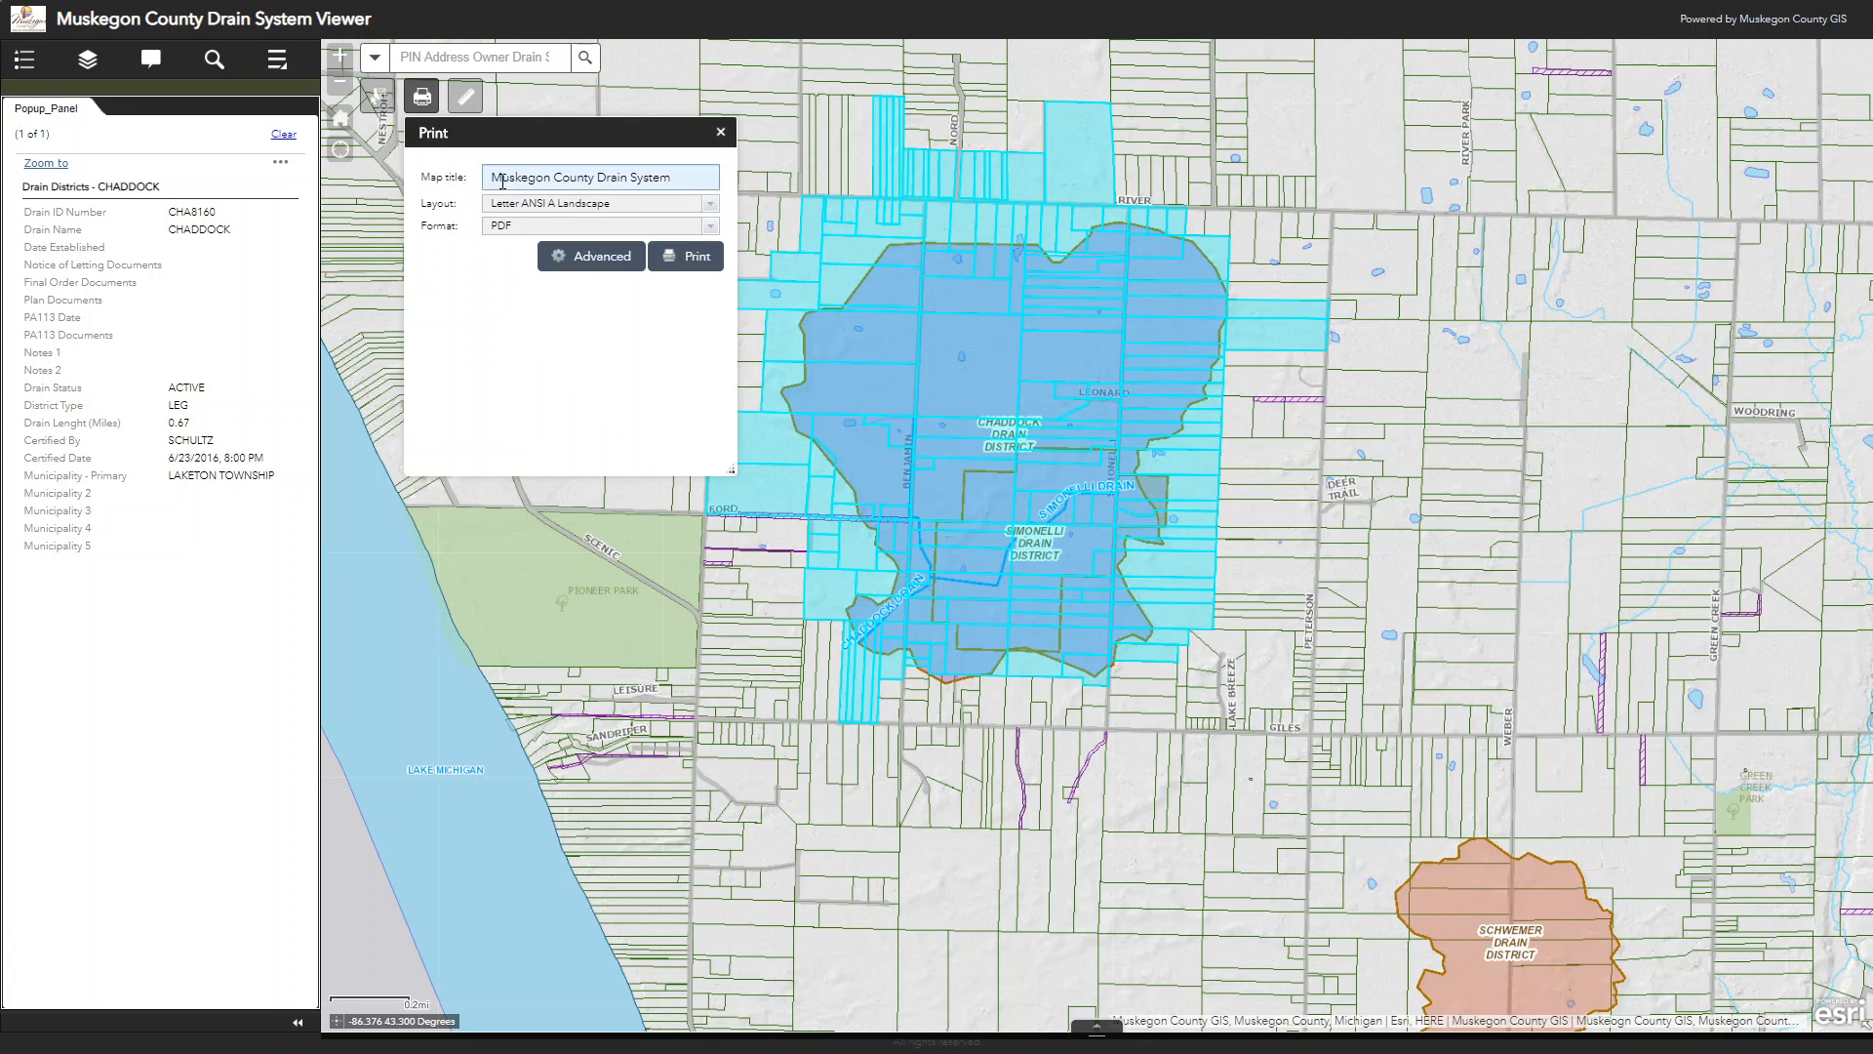
left_click(709, 211)
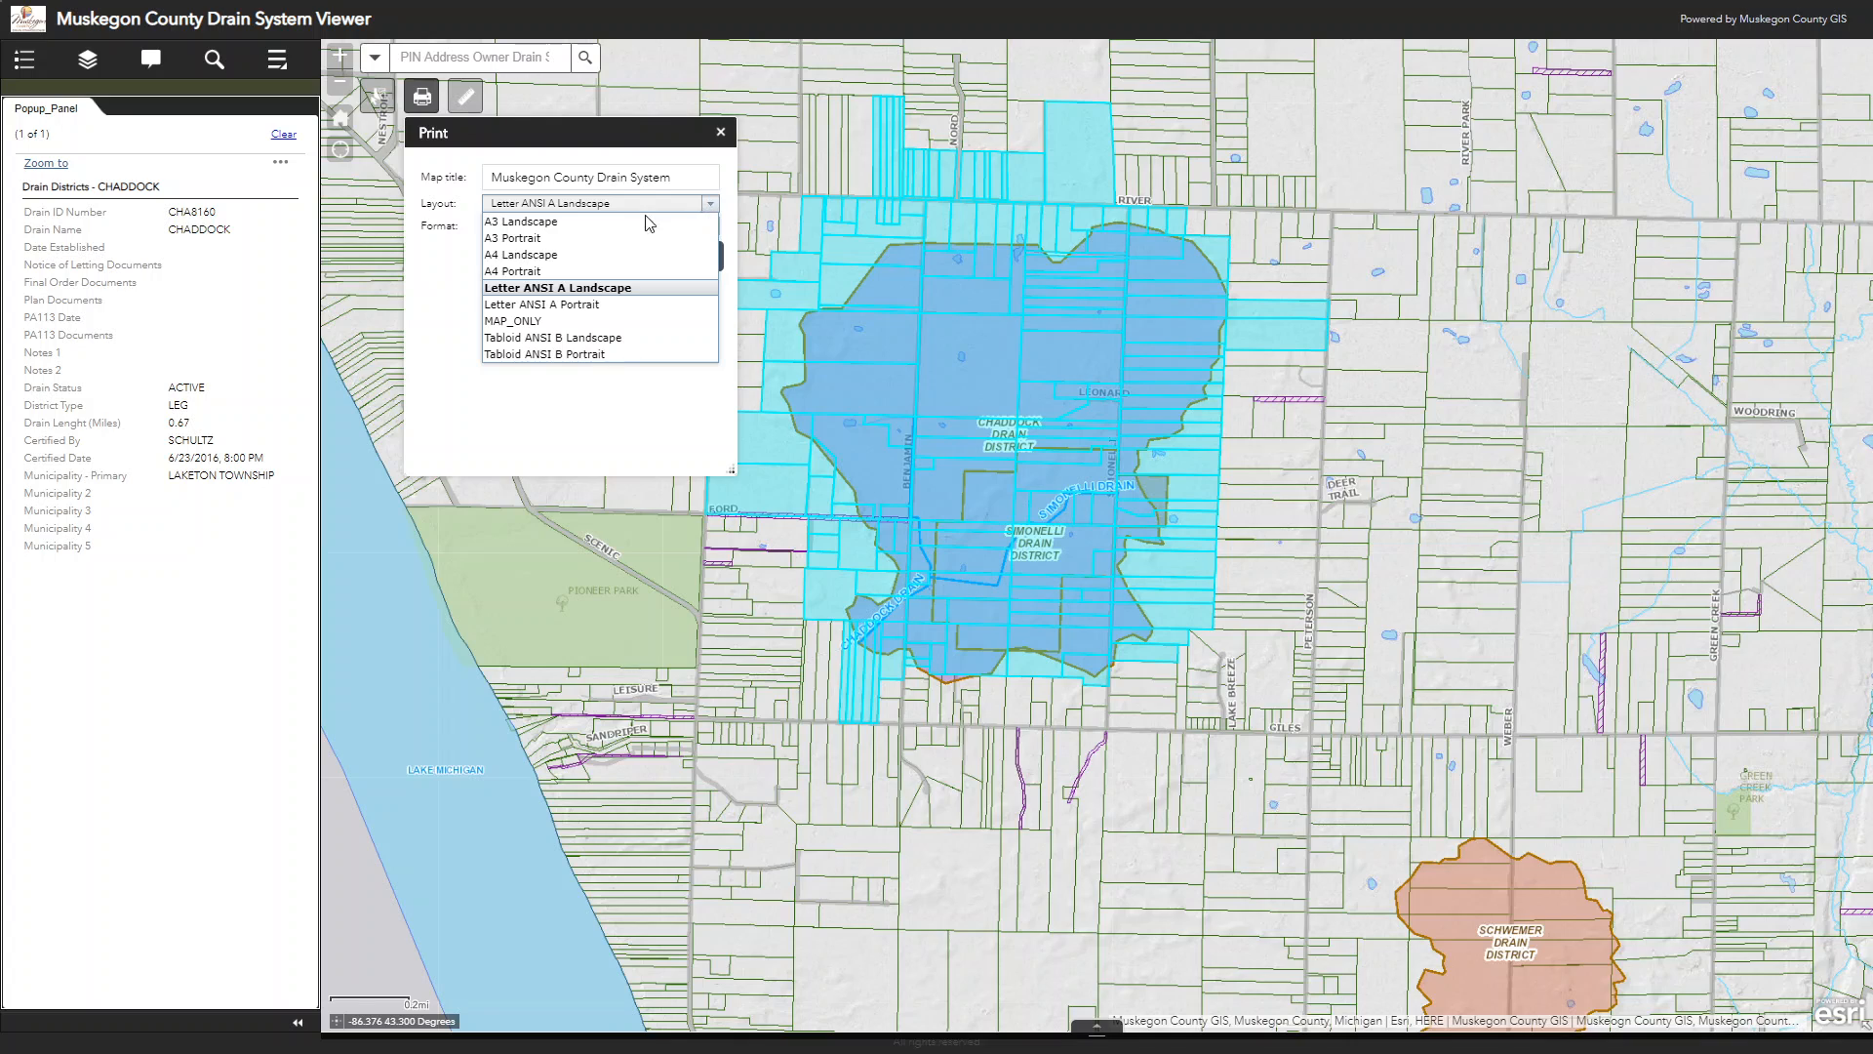
left_click(576, 293)
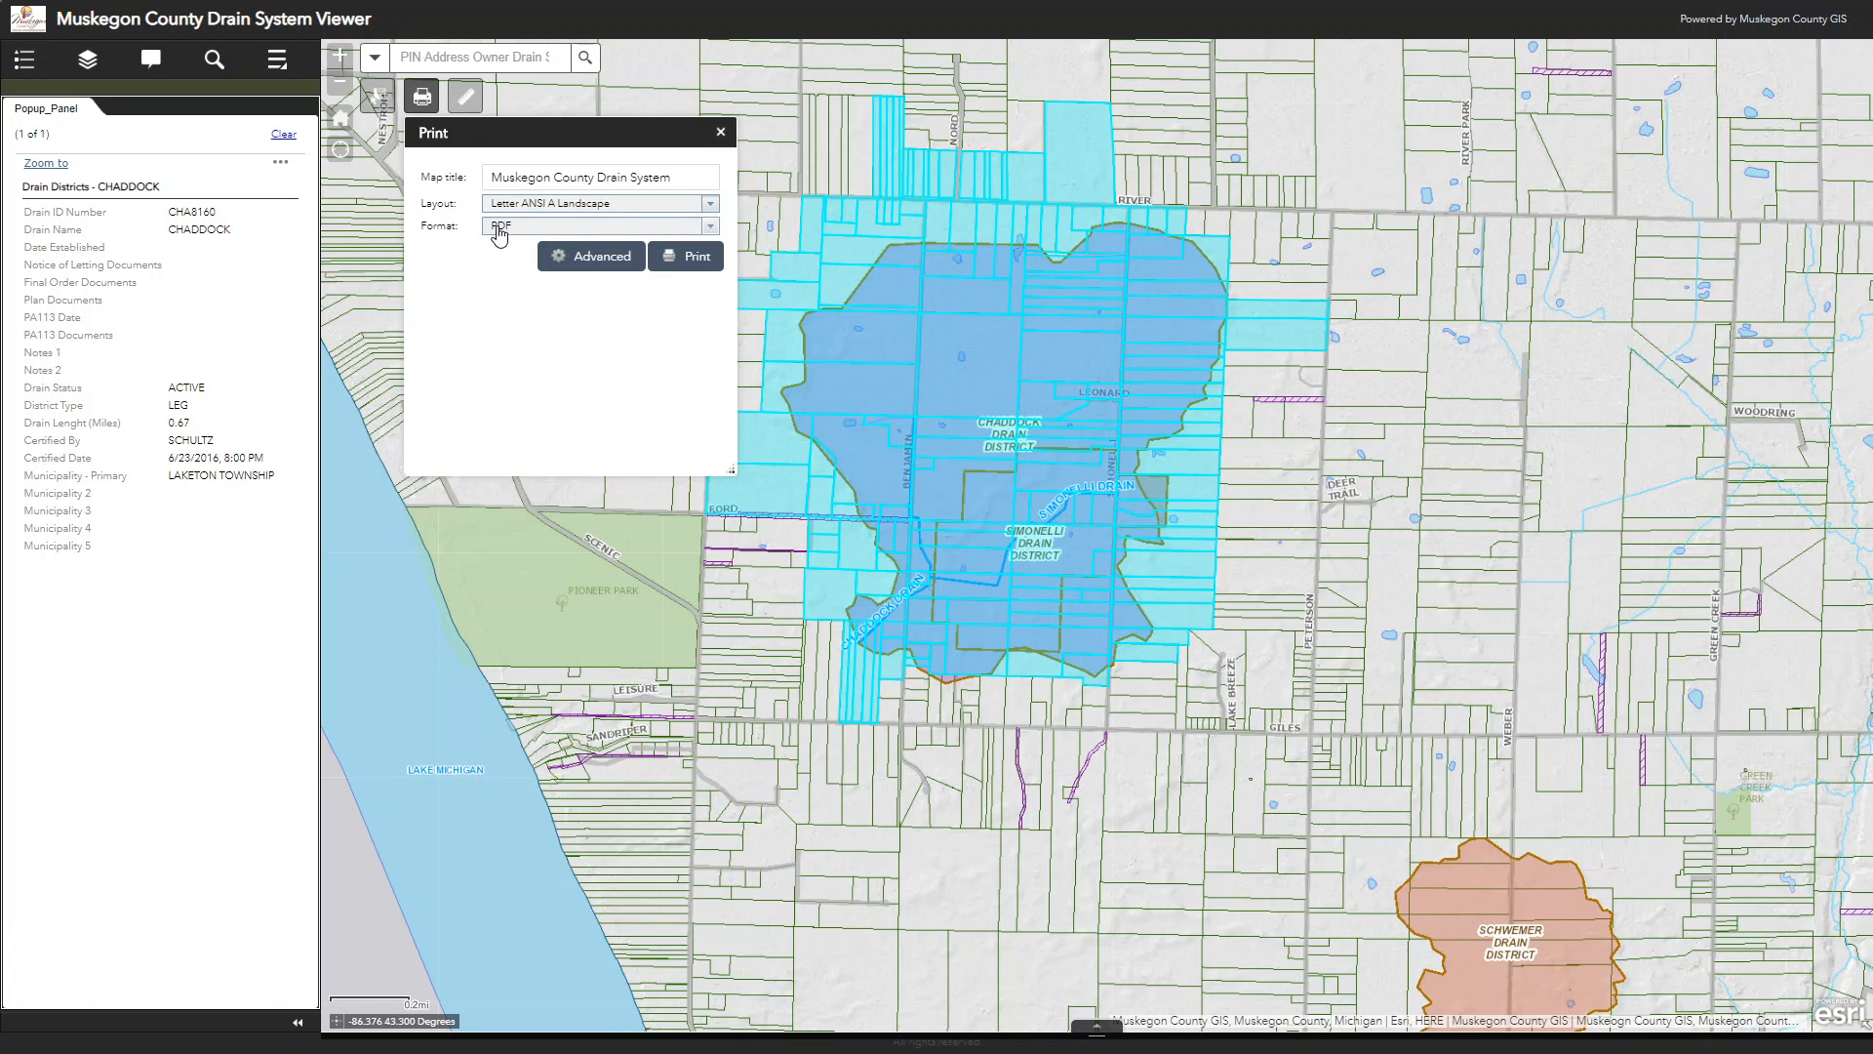
Step: Keep the PDF format, check the advanced print options, print the Chaddock area map and open the resulting PDF
left_click(710, 229)
left_click(710, 228)
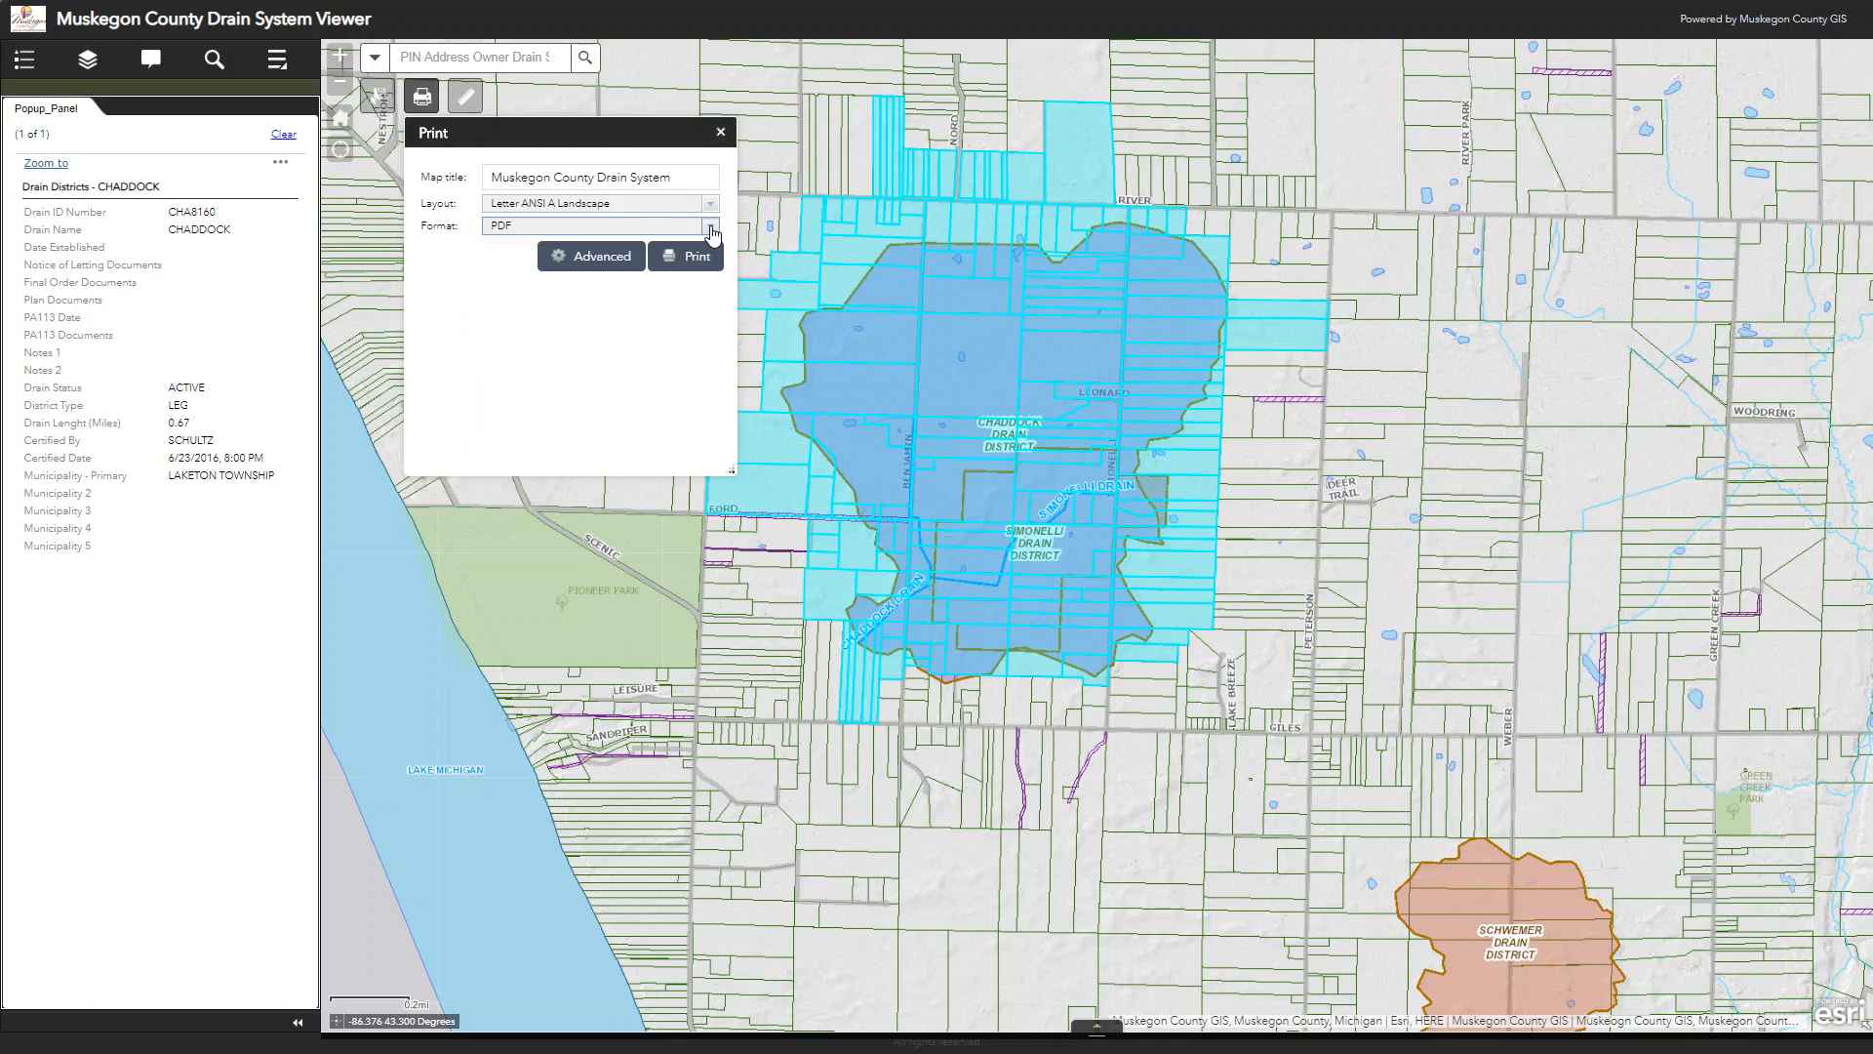
left_click(609, 256)
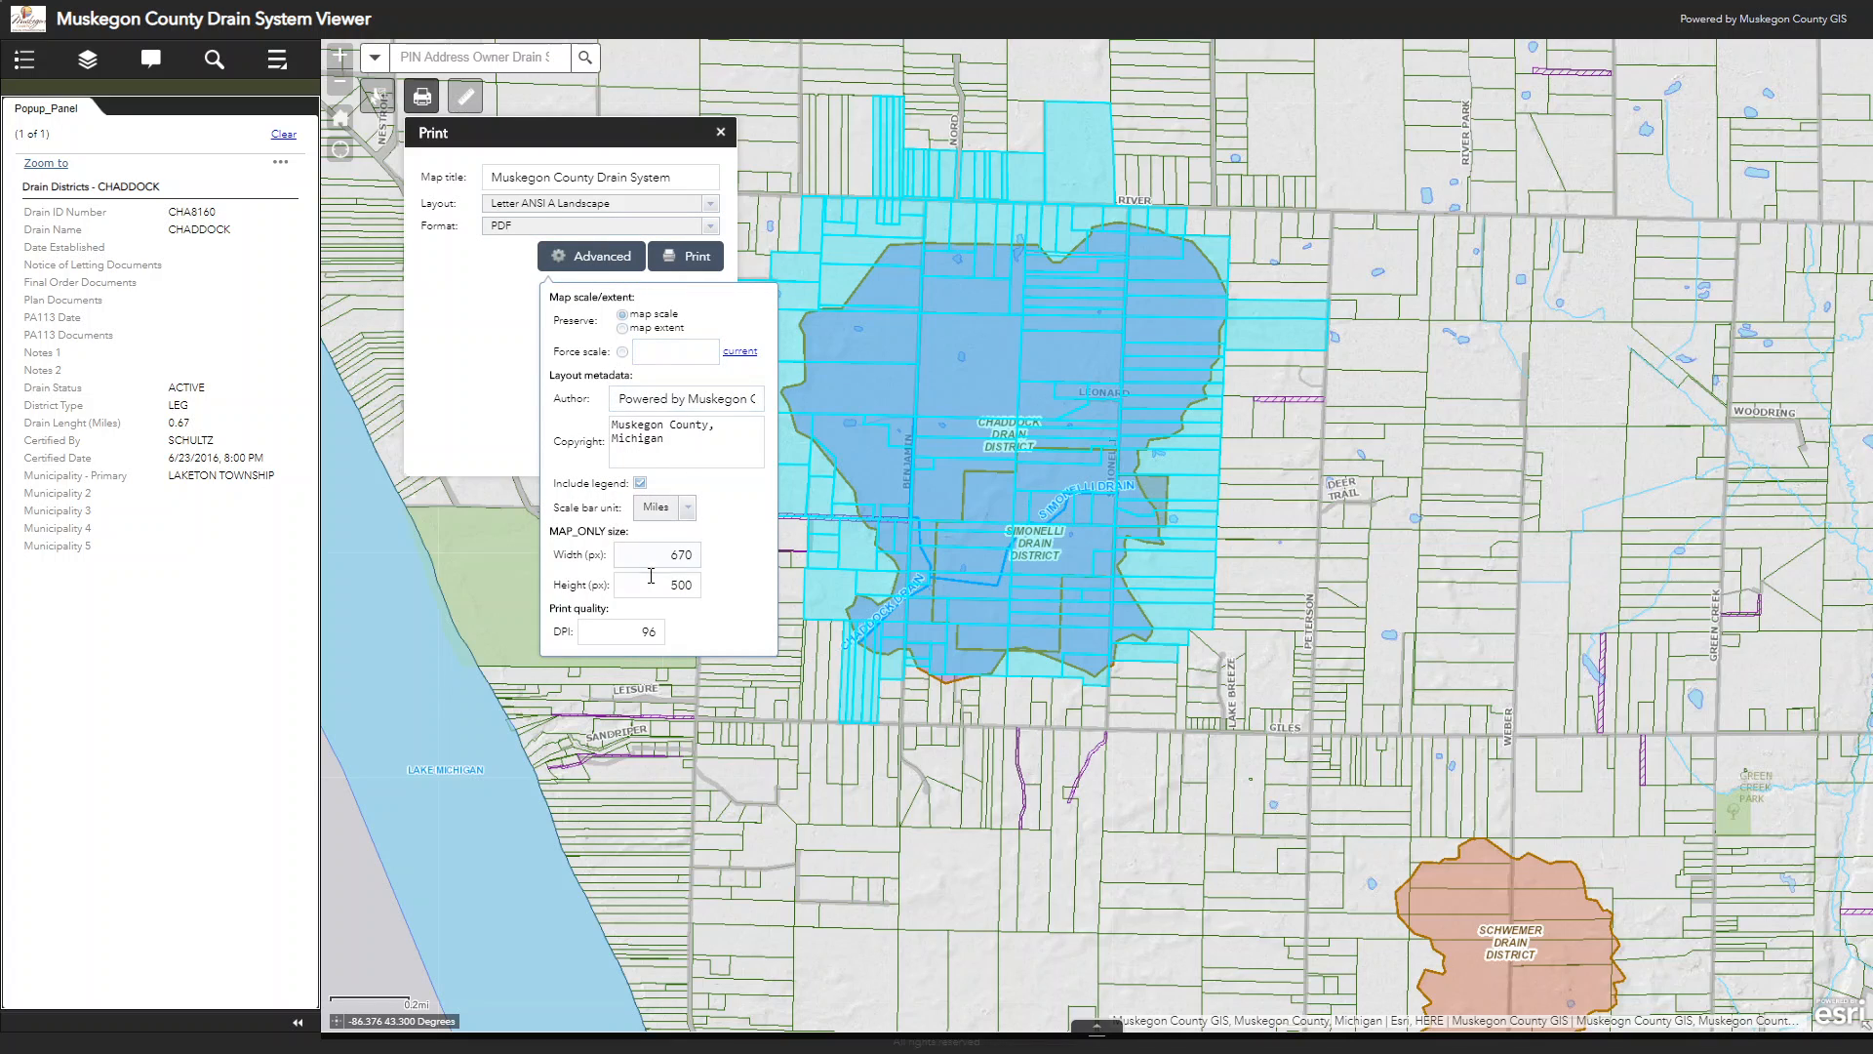
left_click(478, 293)
left_click(687, 264)
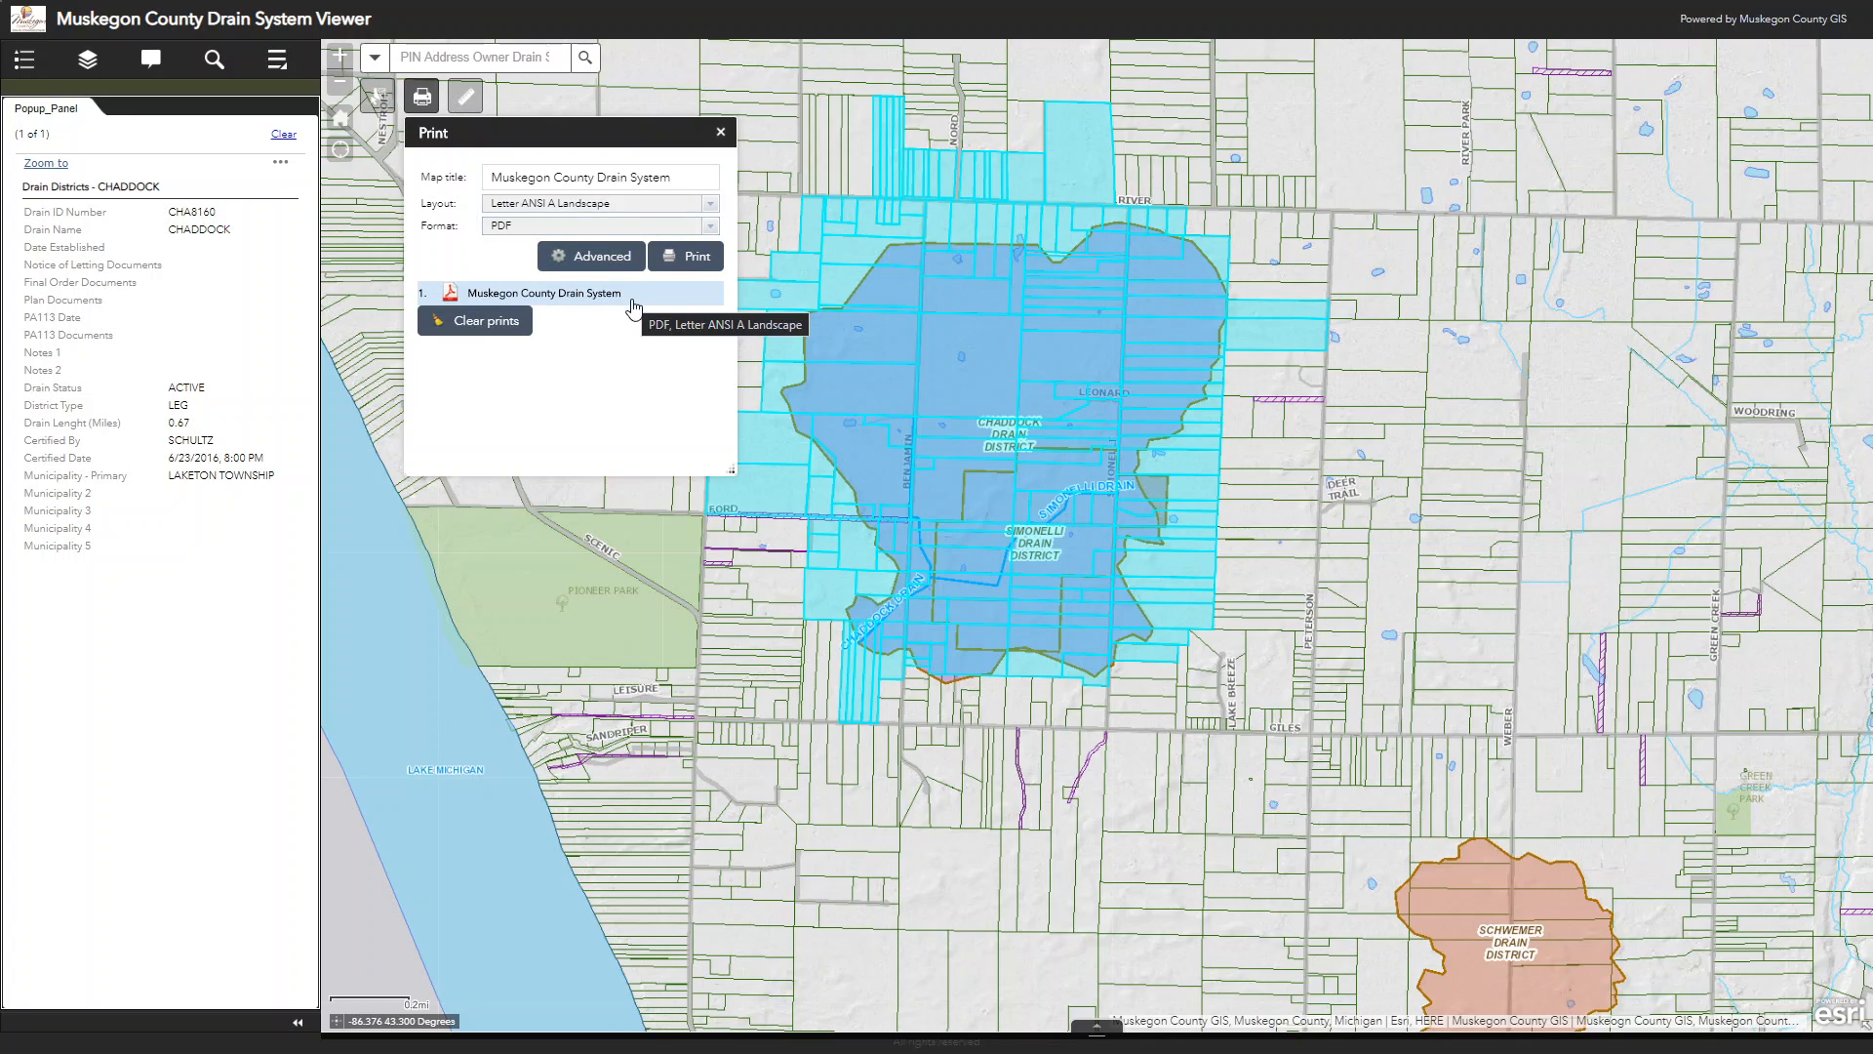
left_click(535, 293)
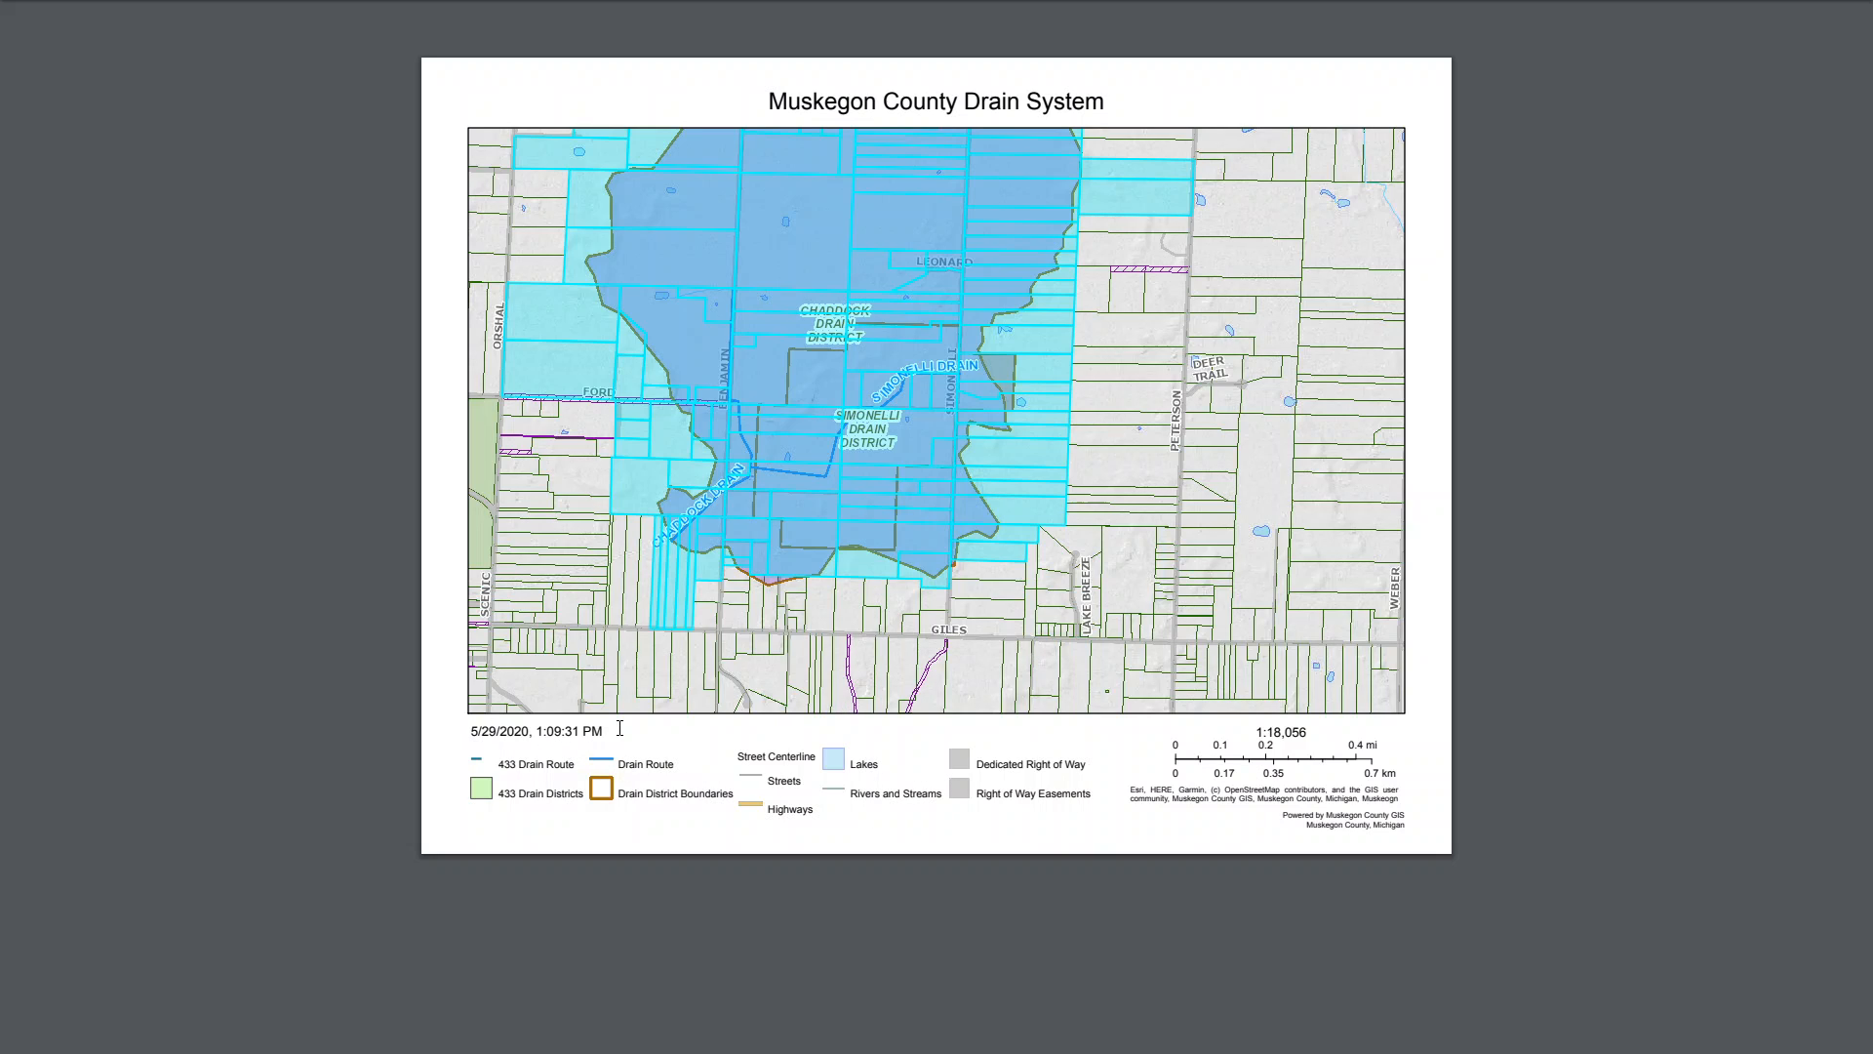
Step: Start downloading the printed map PDF to Downloads and cancel the save
mouse_move(1566, 76)
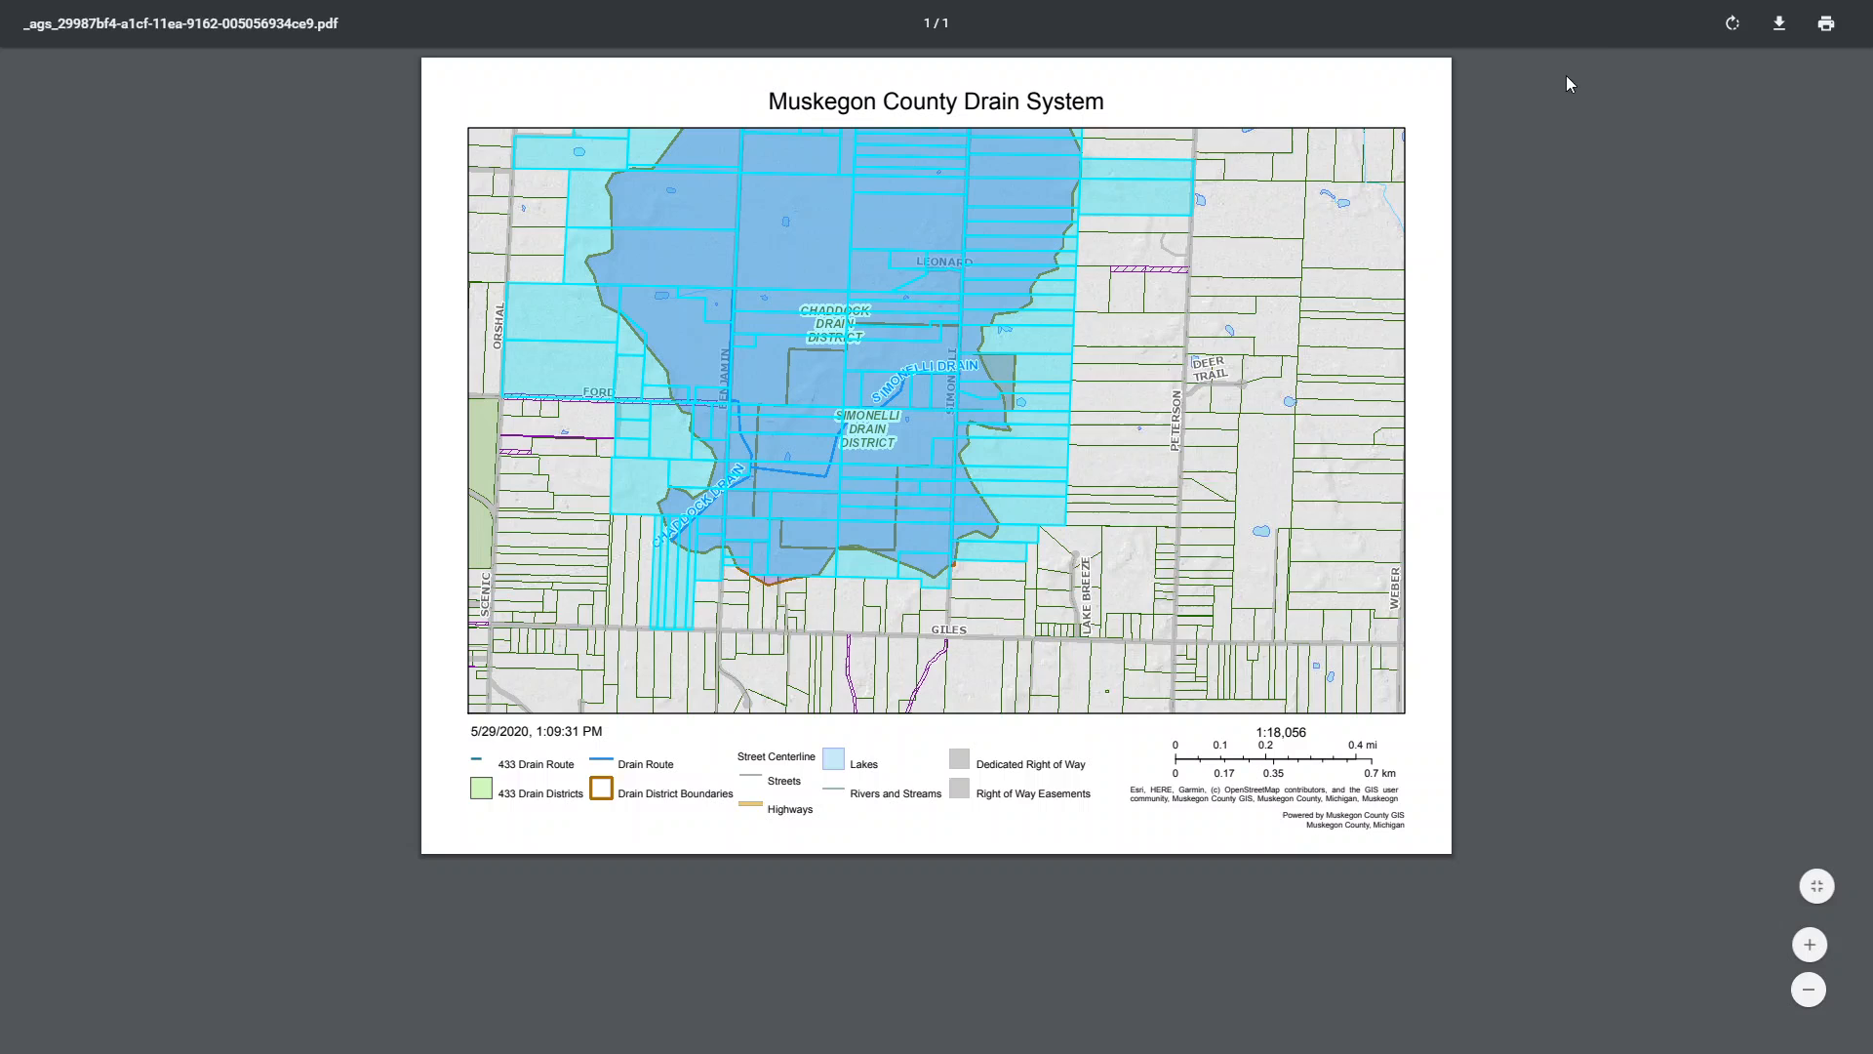
left_click(1776, 24)
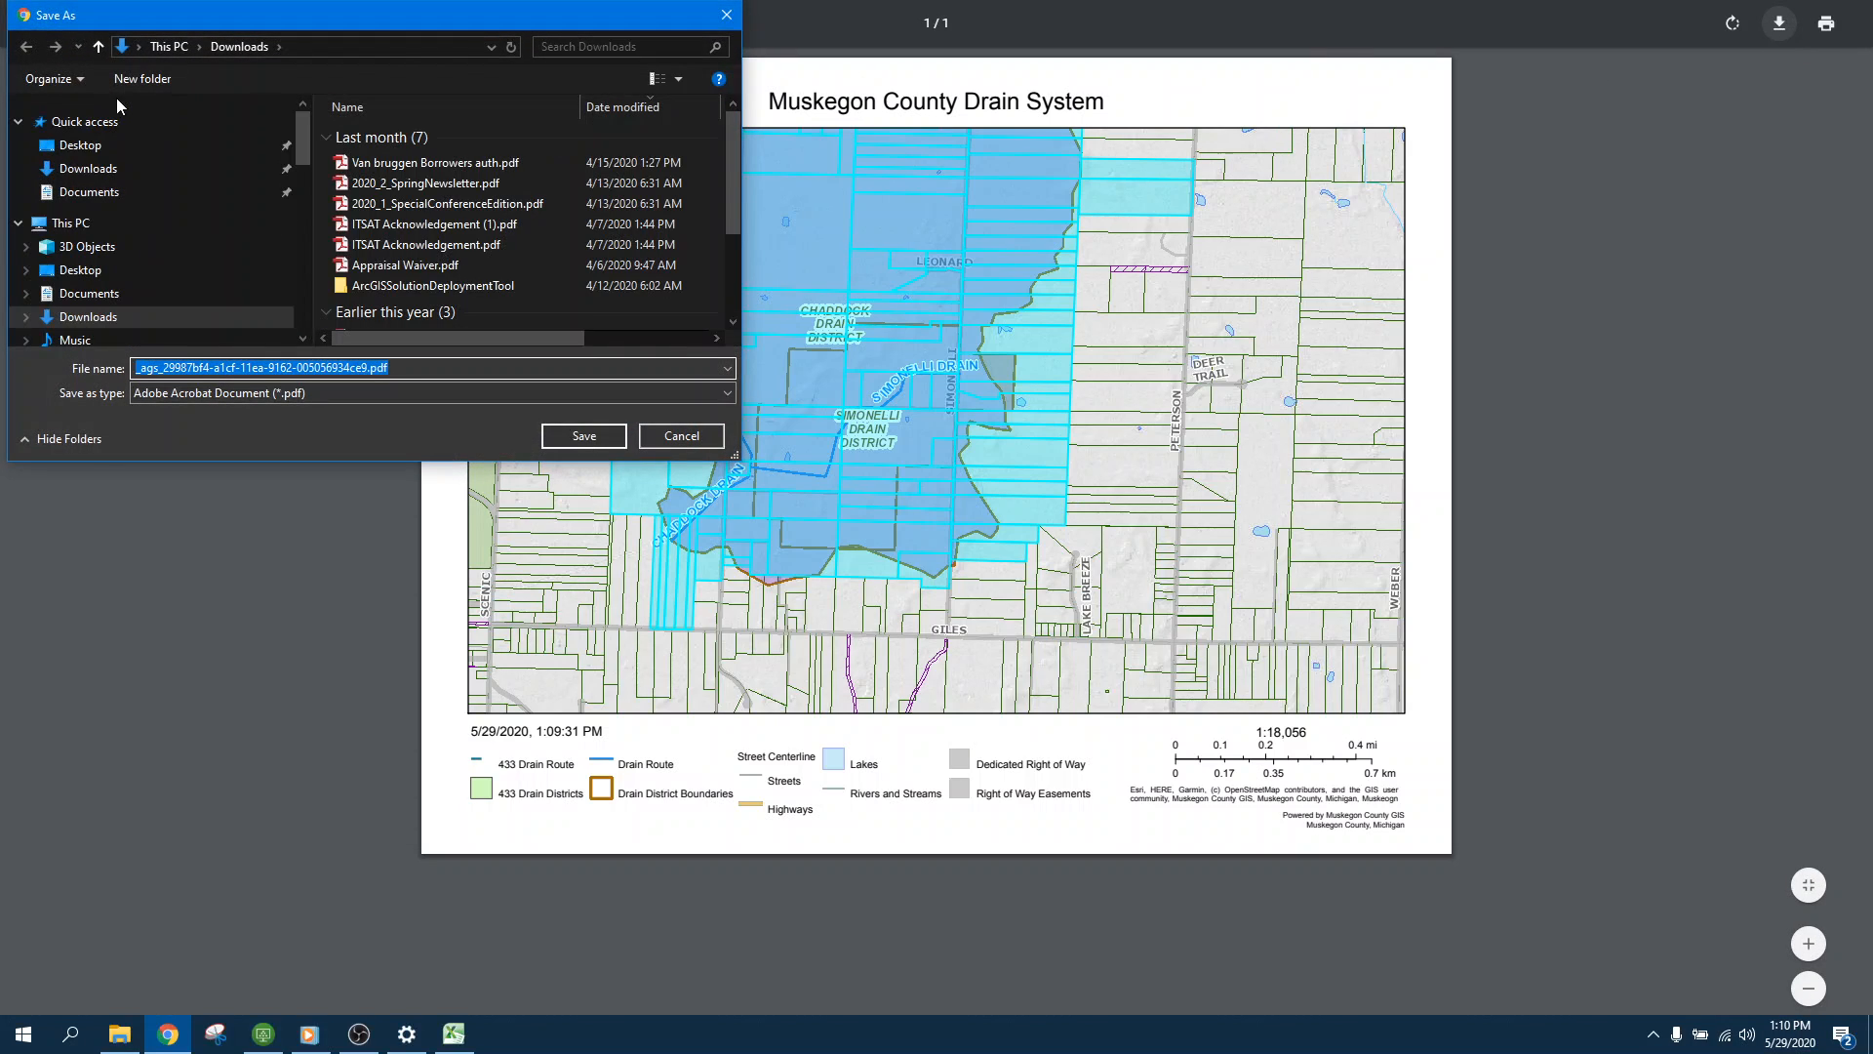
left_click(679, 436)
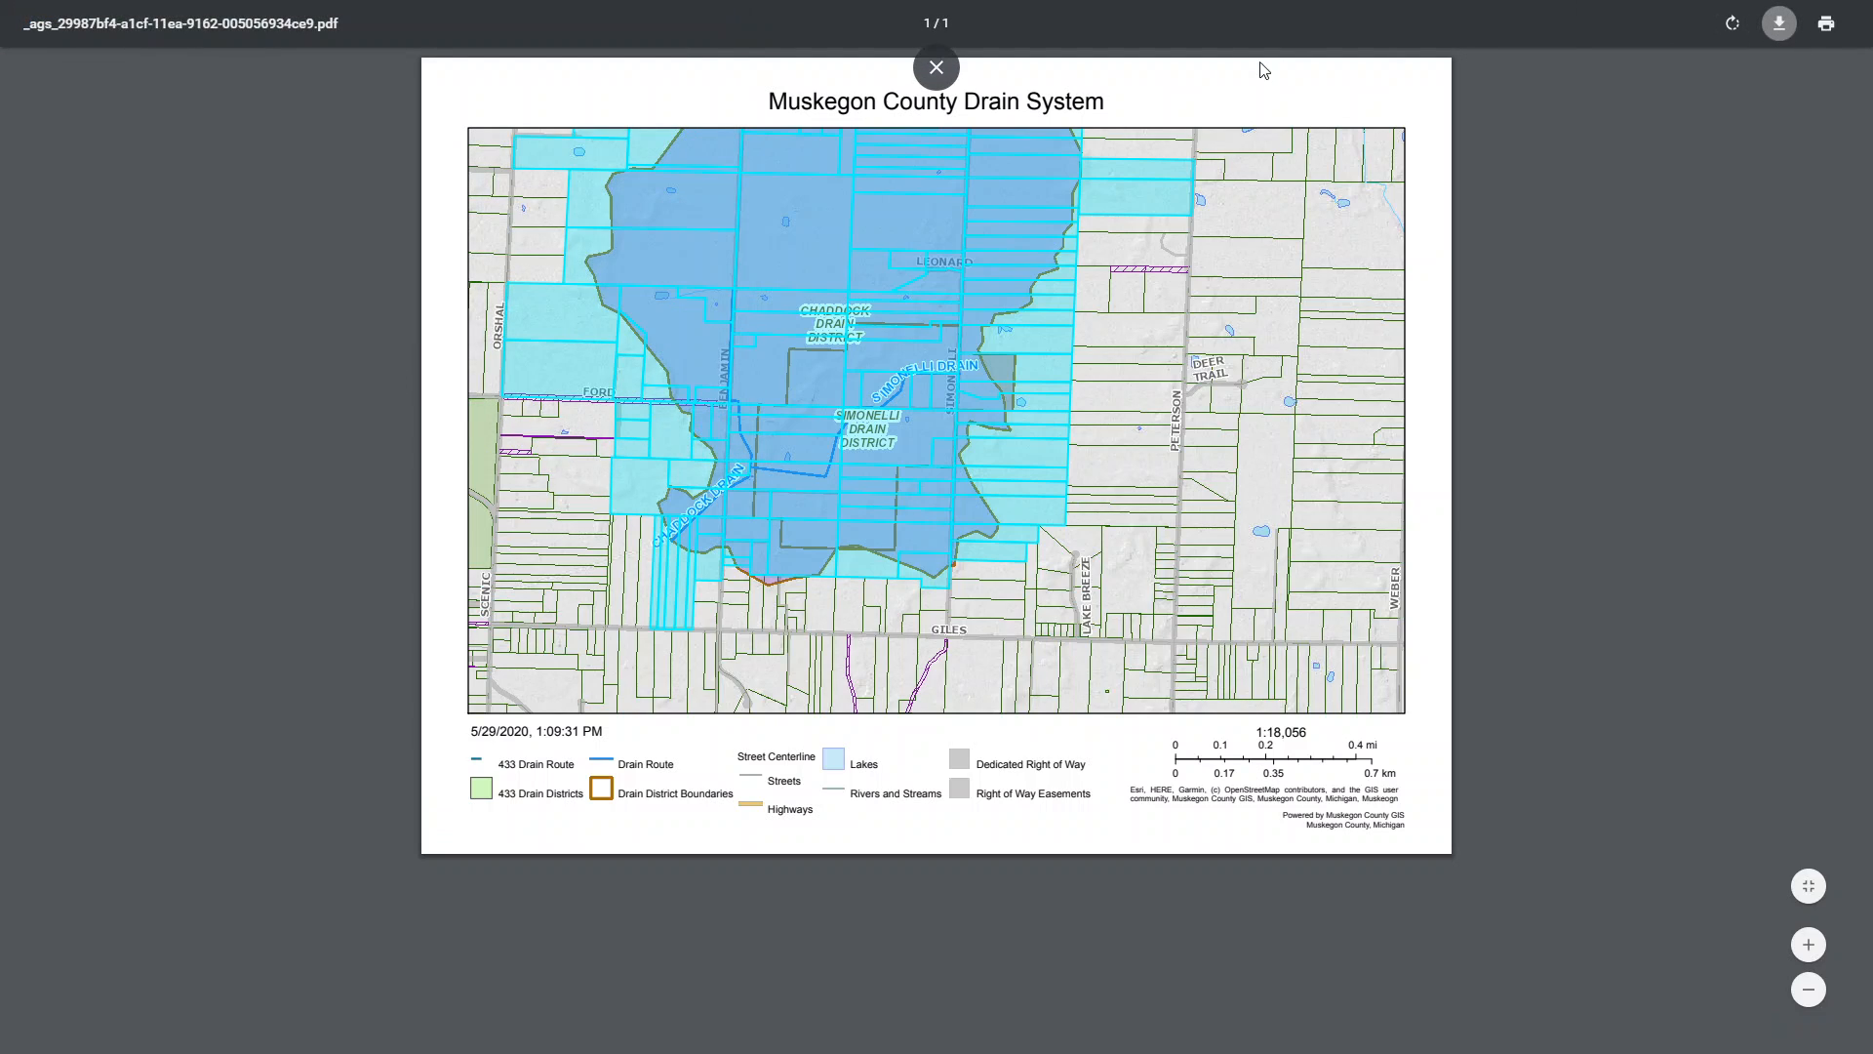
Step: Leave full-screen view, return to the Muskegon County Drain System Viewer map and close the Print tool
left_click(941, 67)
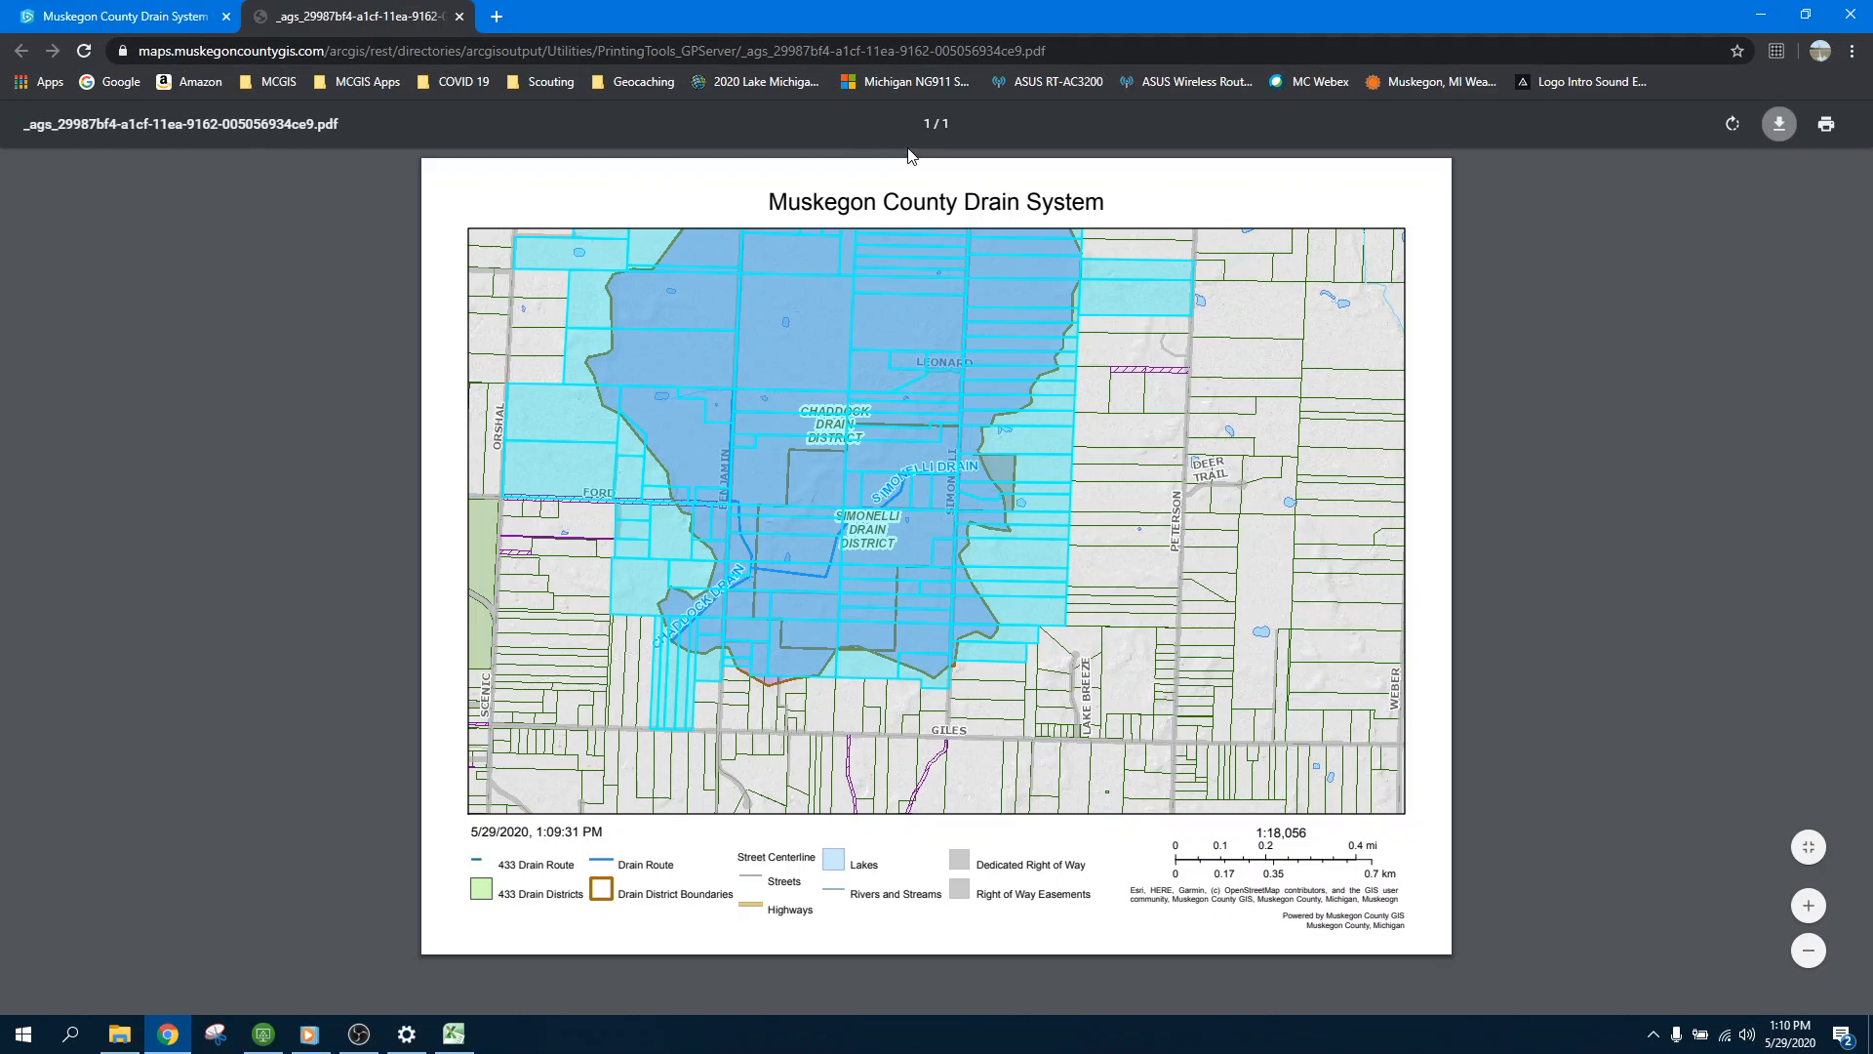
left_click(137, 18)
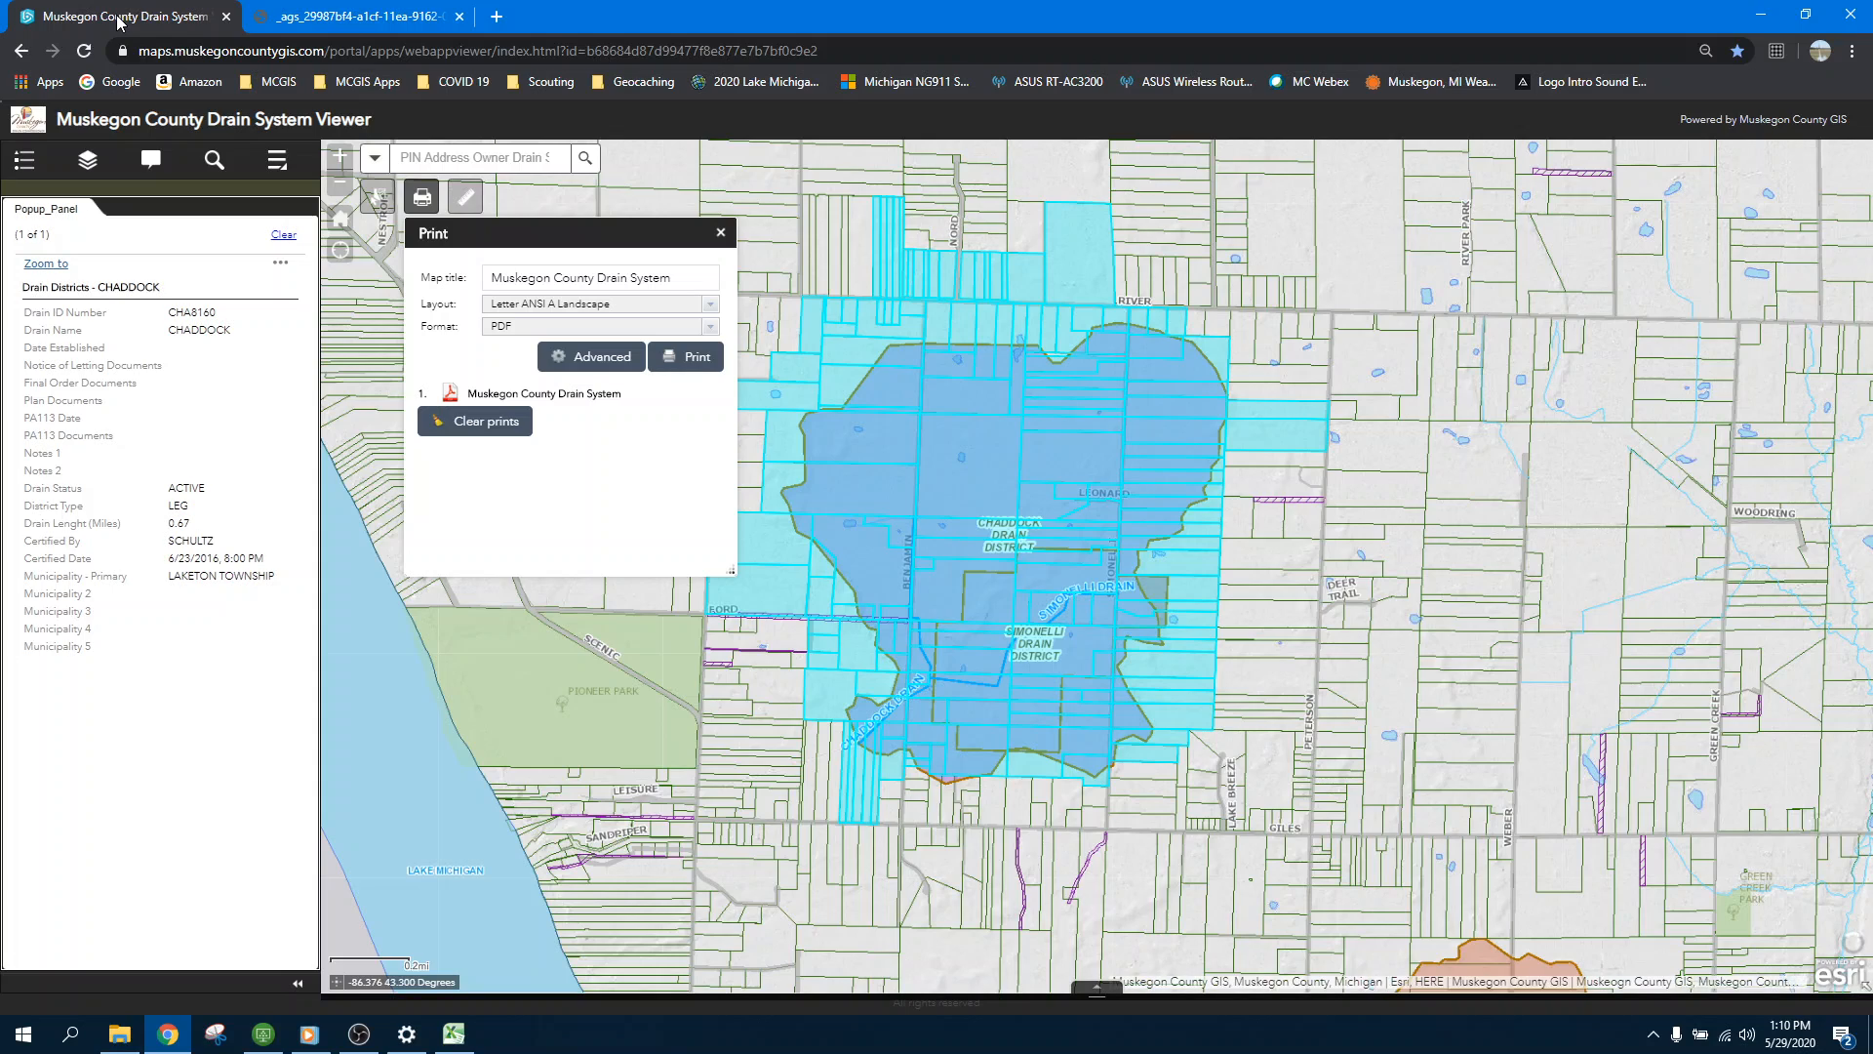
left_click(722, 232)
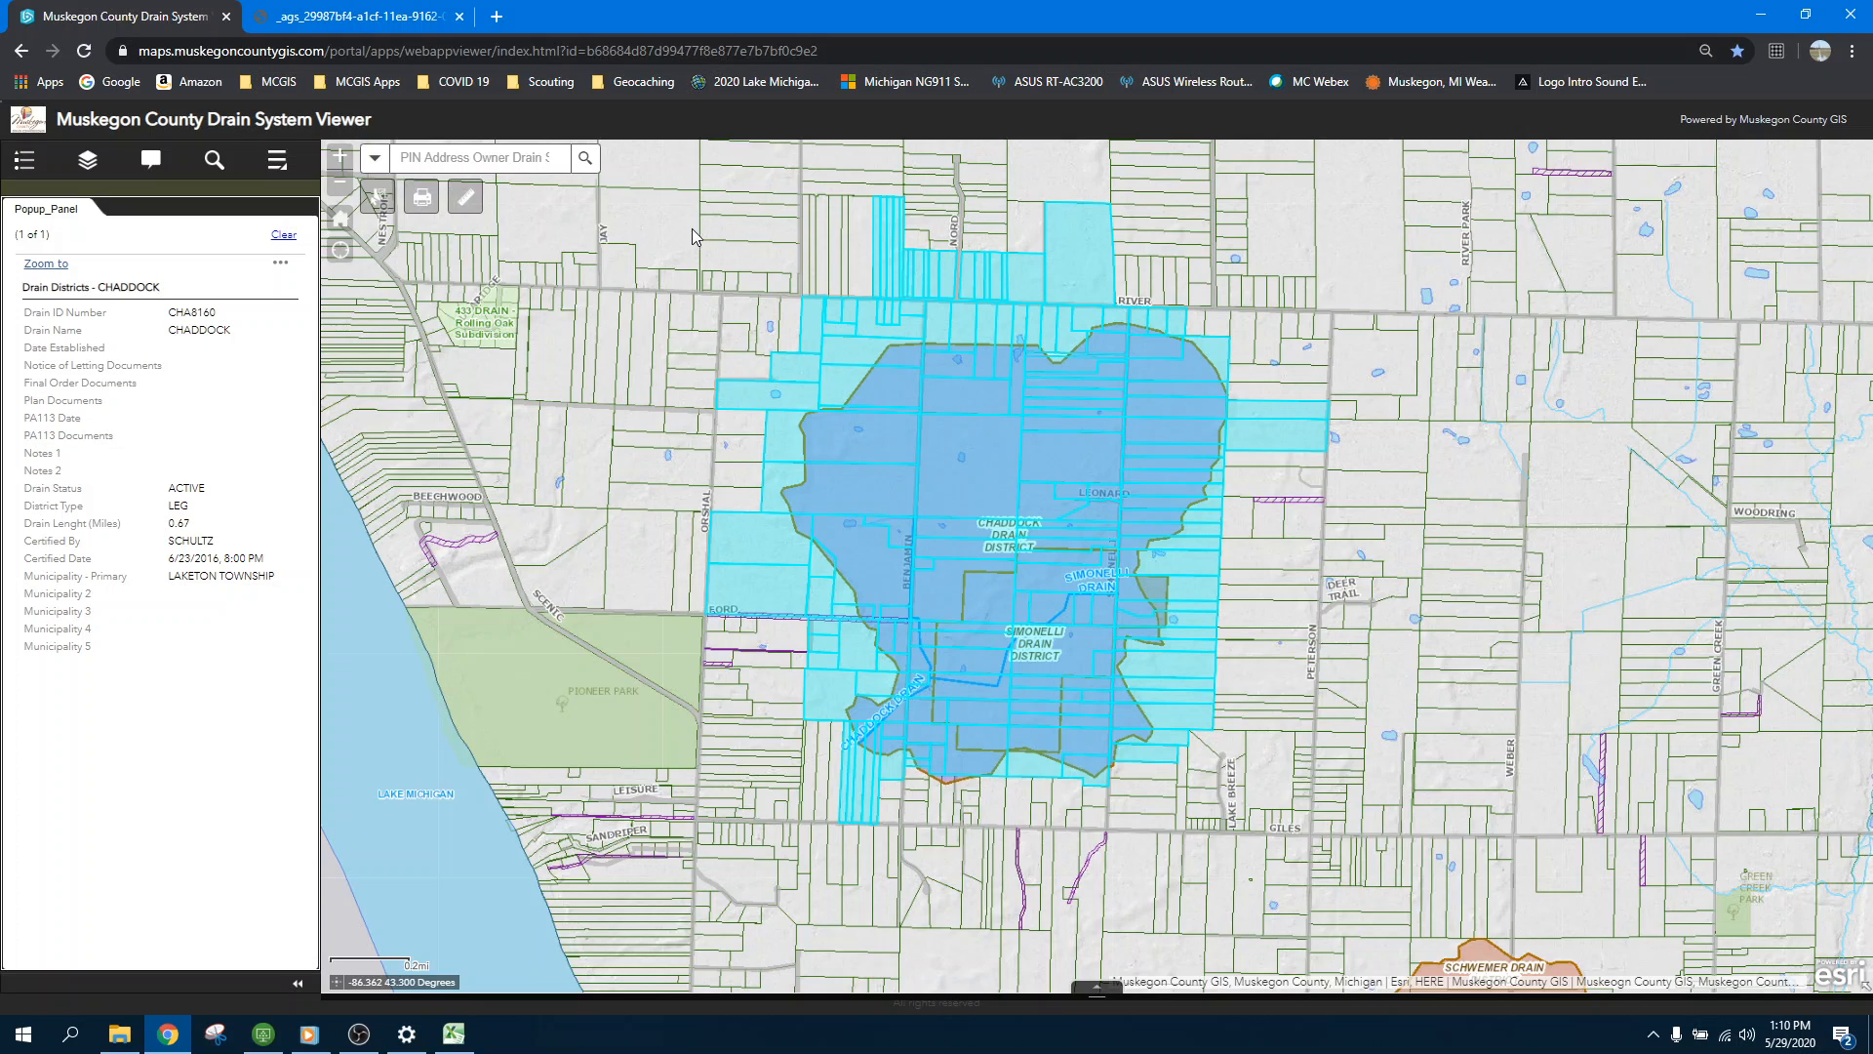
key("alt+Tab")
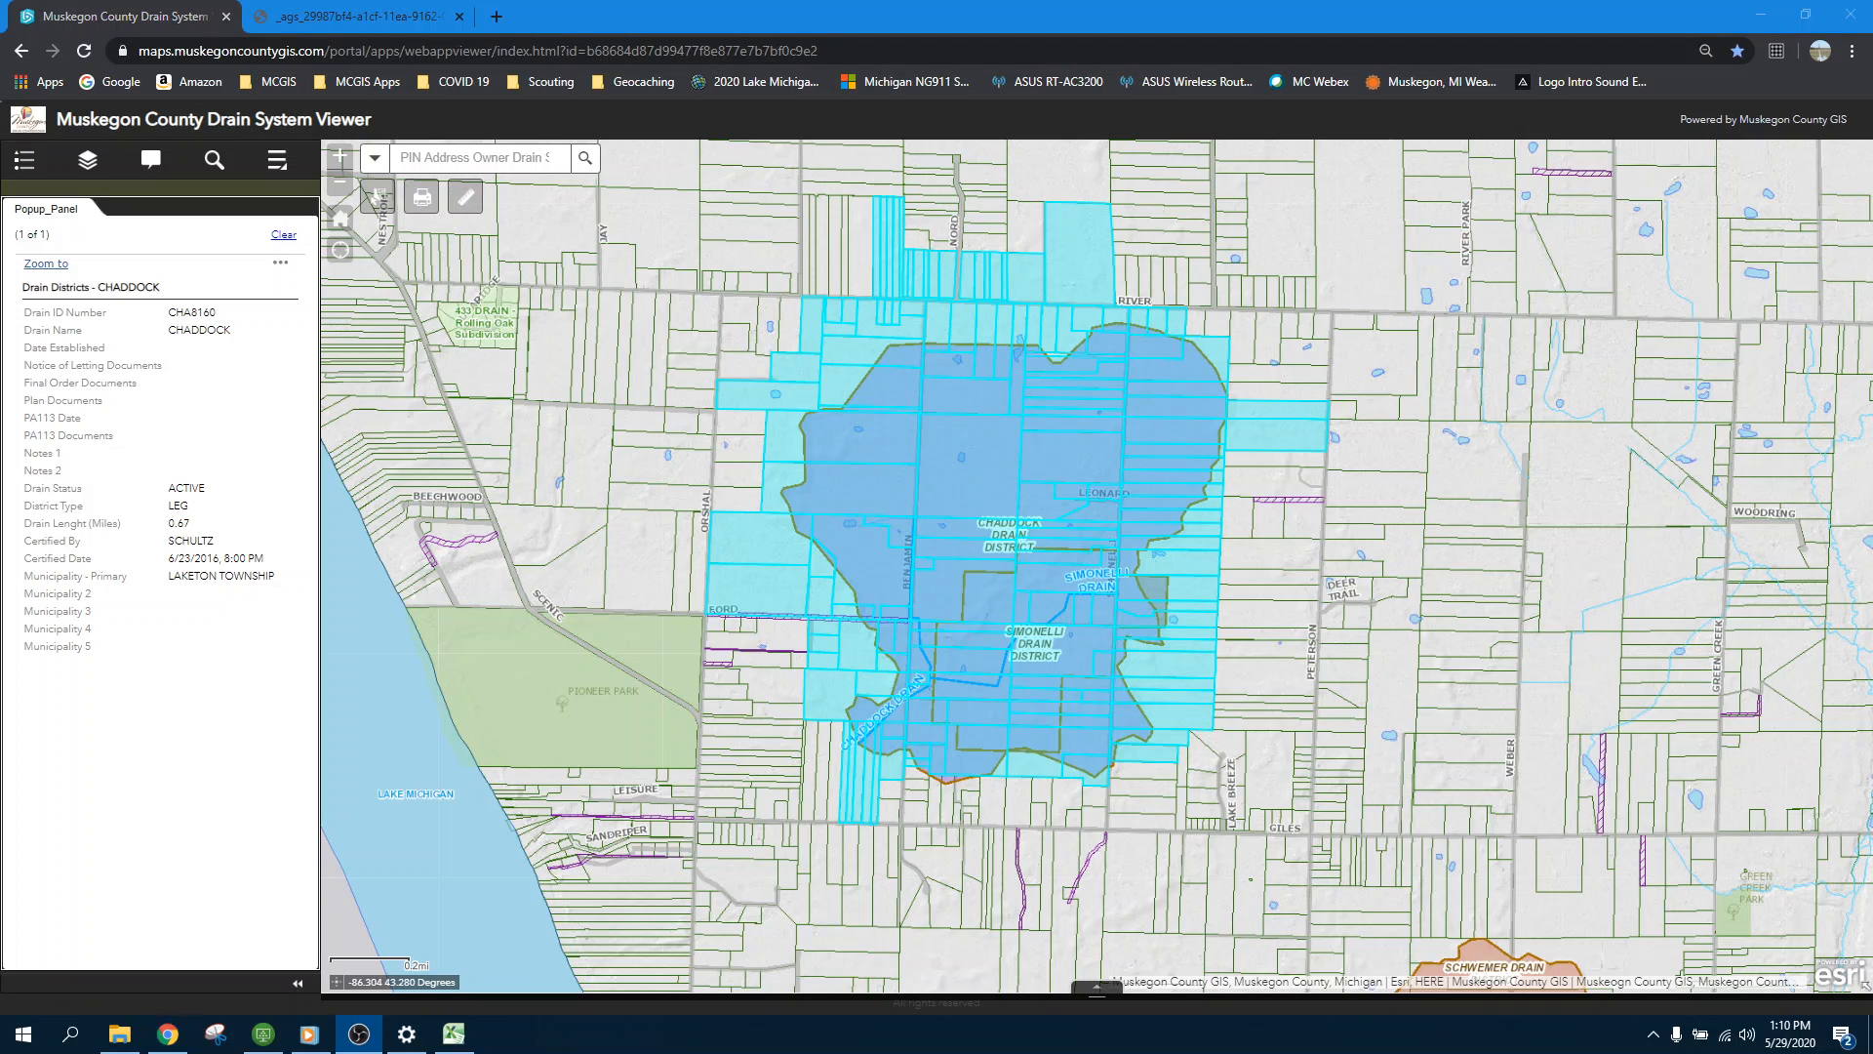